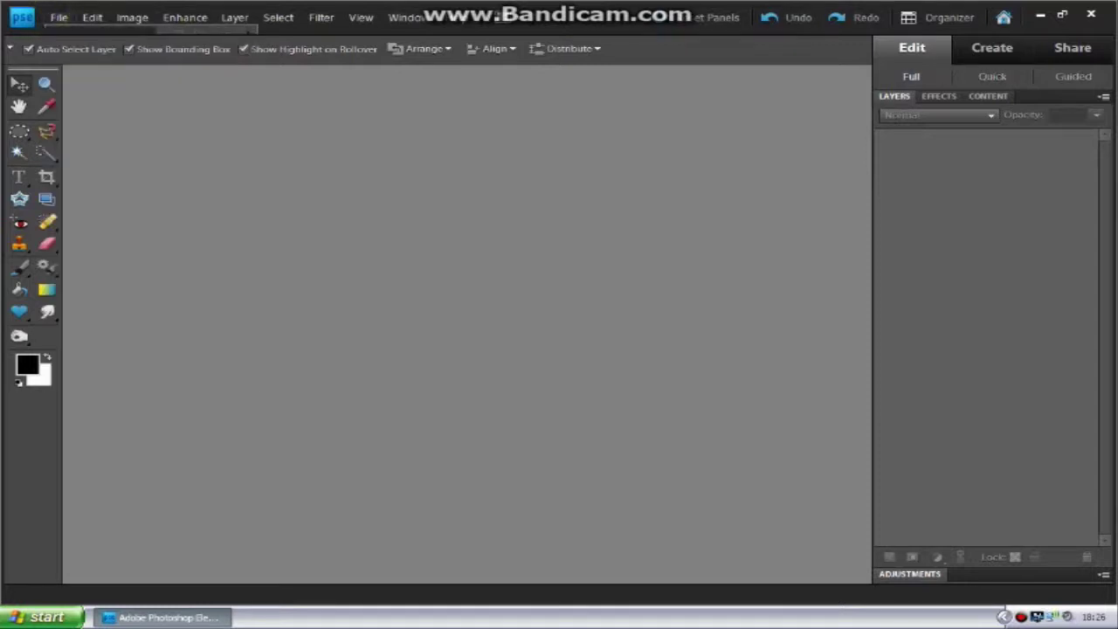
Step: Browse to the Photoshop shiz folder on the DATA (D:) drive in the file-opening dialog
click(59, 18)
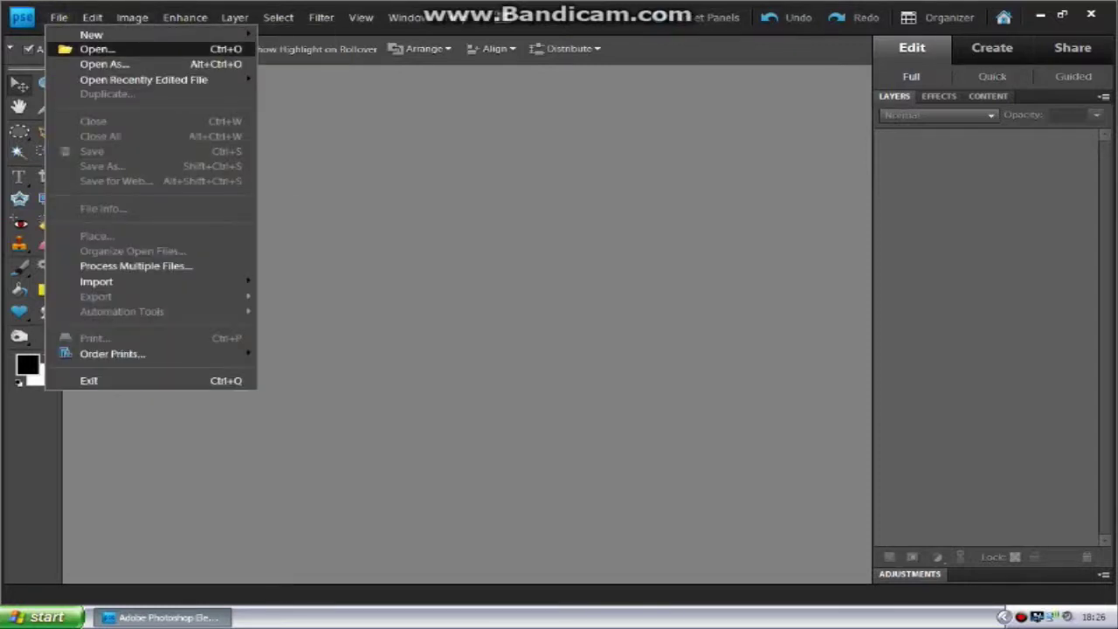
click(96, 49)
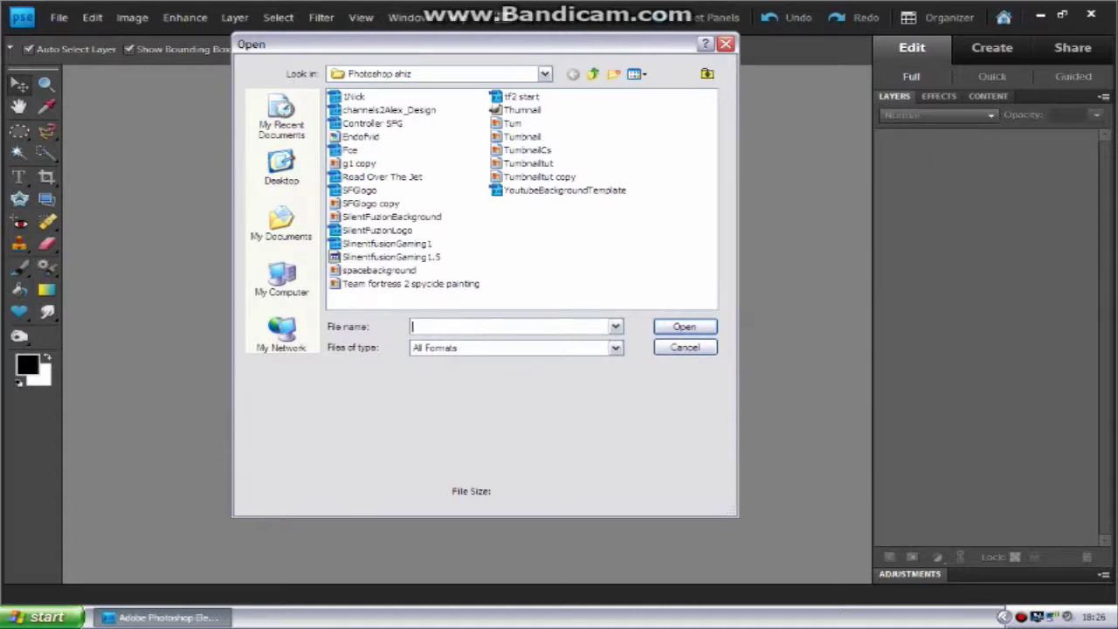
click(282, 280)
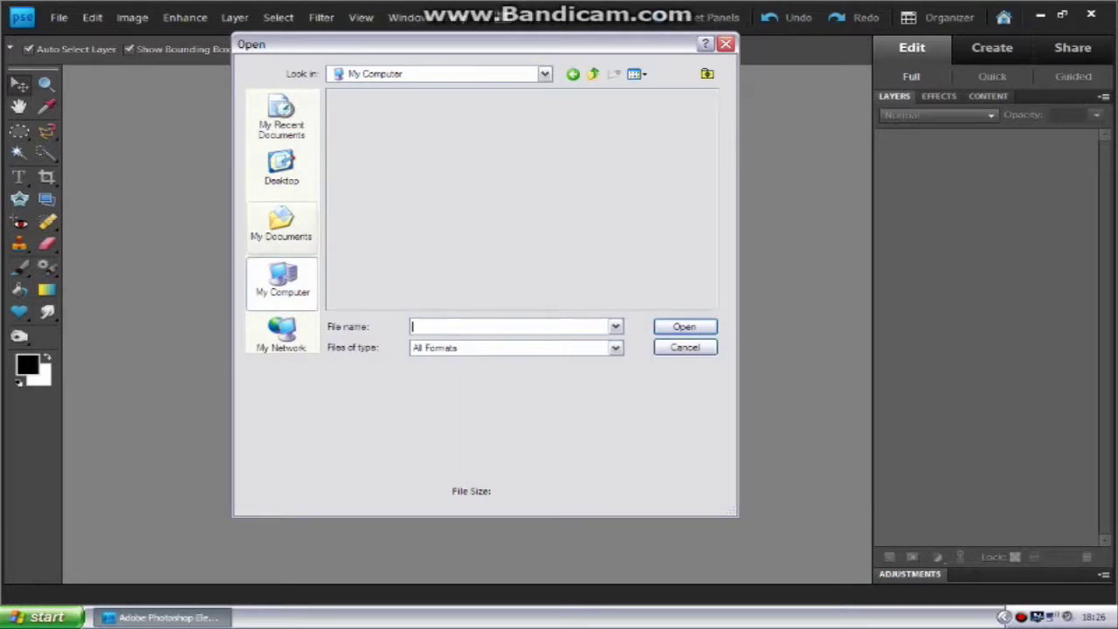
click(364, 110)
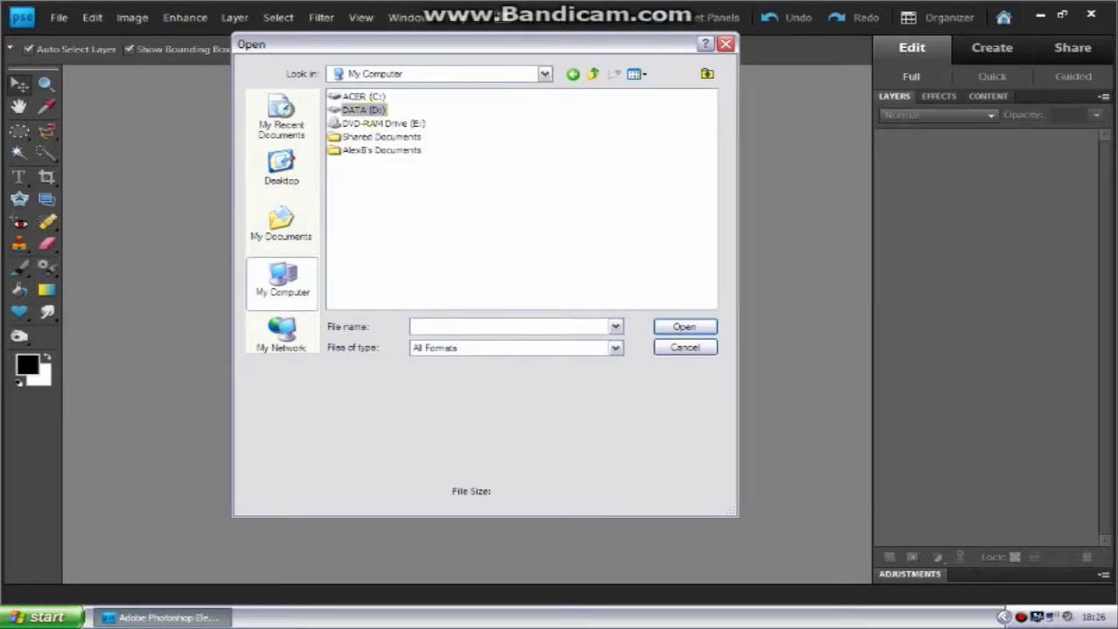
double_click(363, 110)
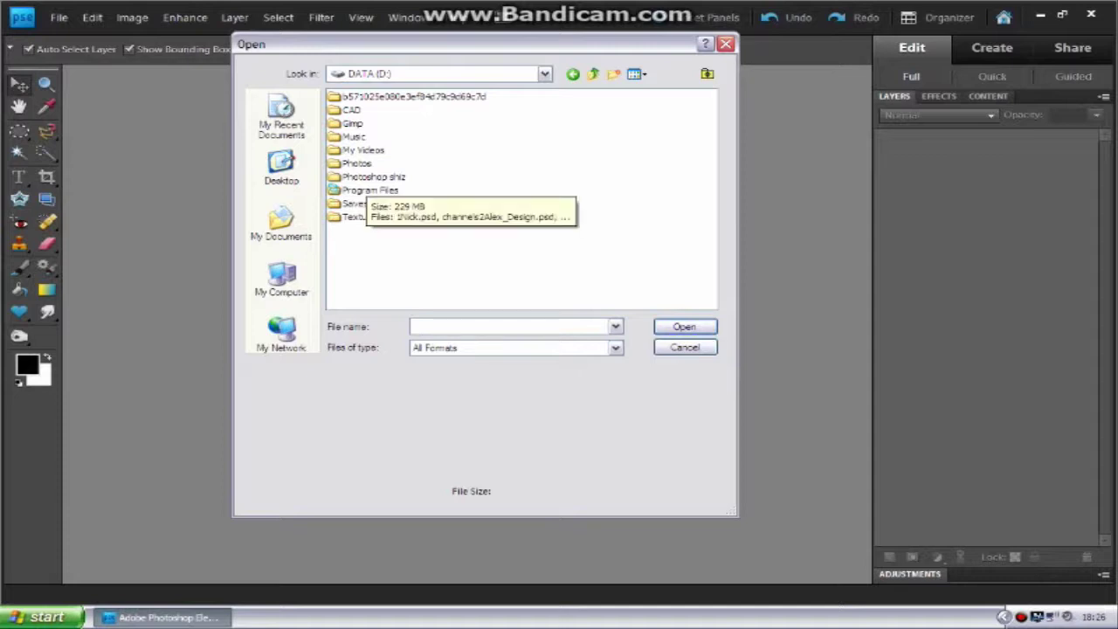
double_click(370, 176)
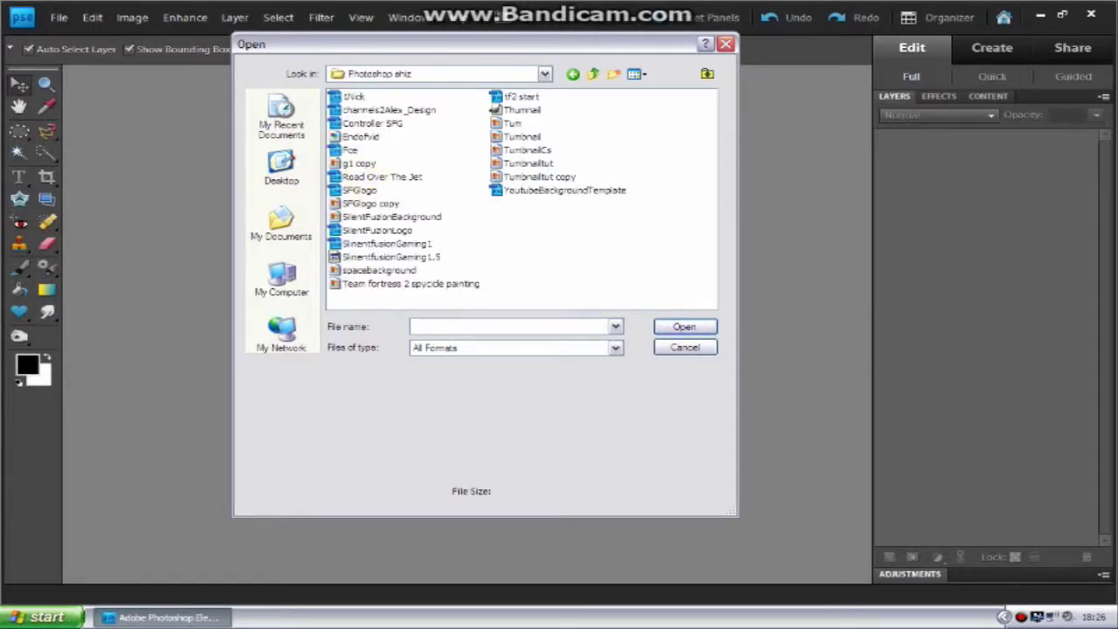
Step: Open the rainbow smokey_photoshop_texture_by_Fish_Hook copy image from the D: drive's Textures folder and decline the product improvement program
click(282, 280)
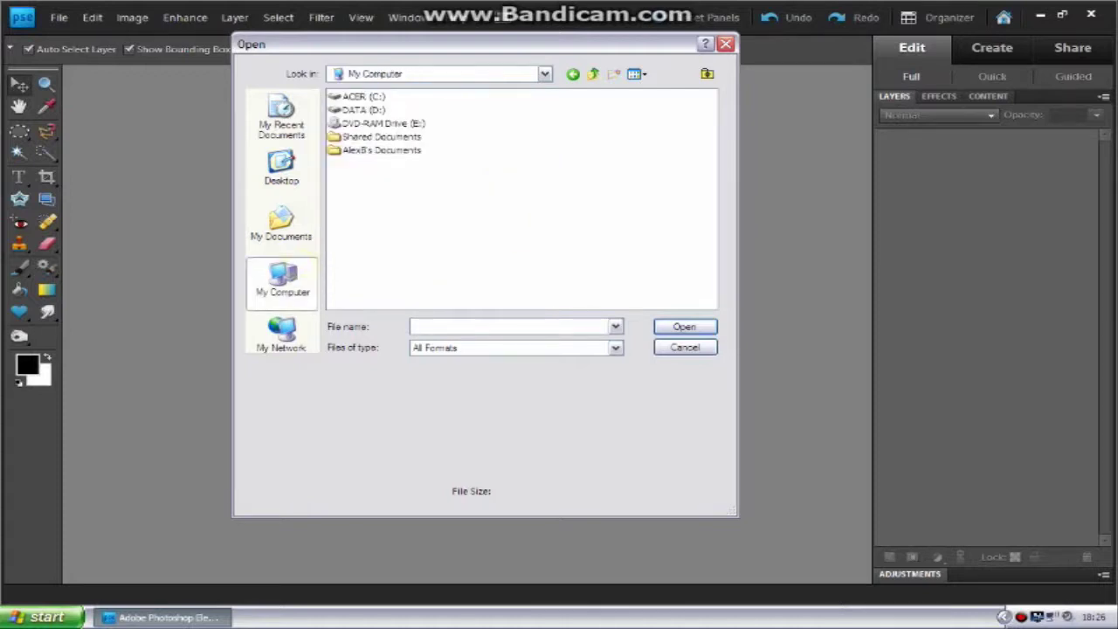
double_click(364, 111)
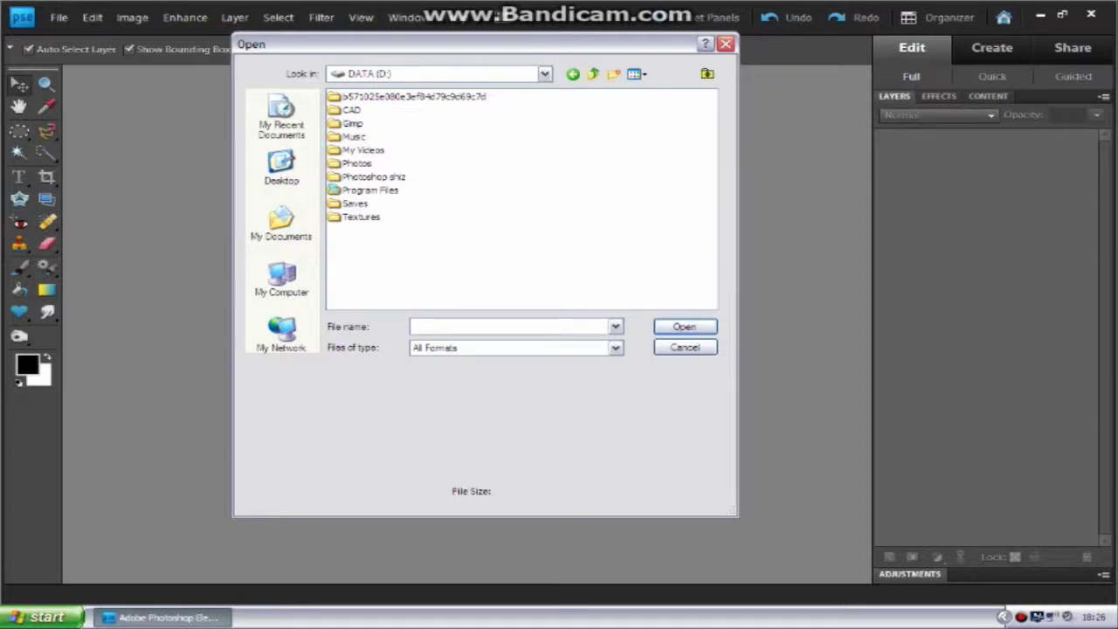
double_click(360, 216)
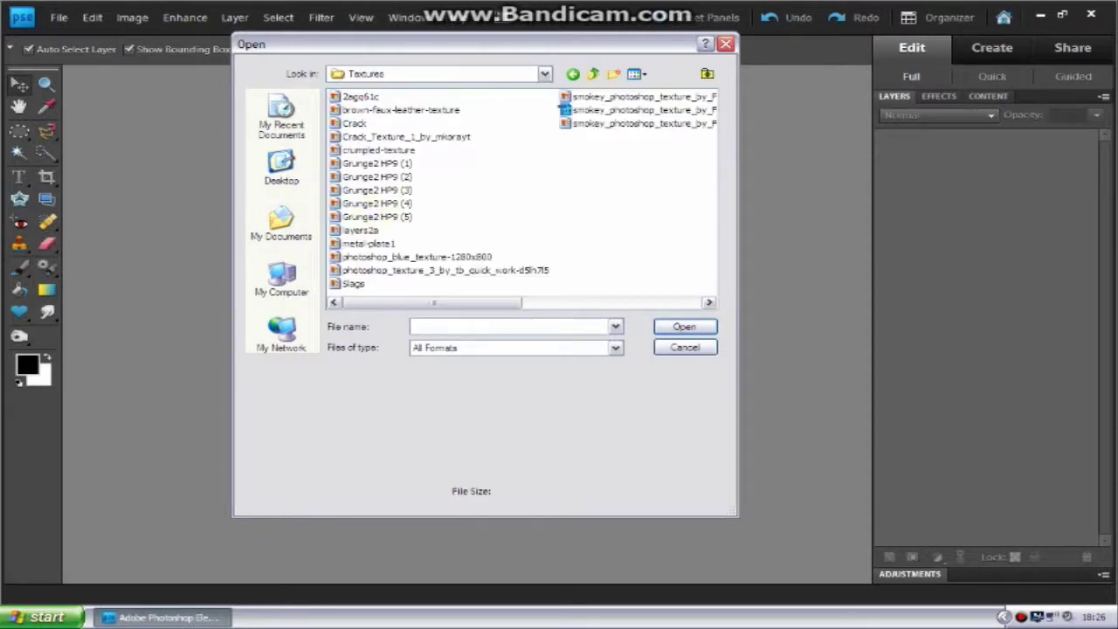
click(587, 123)
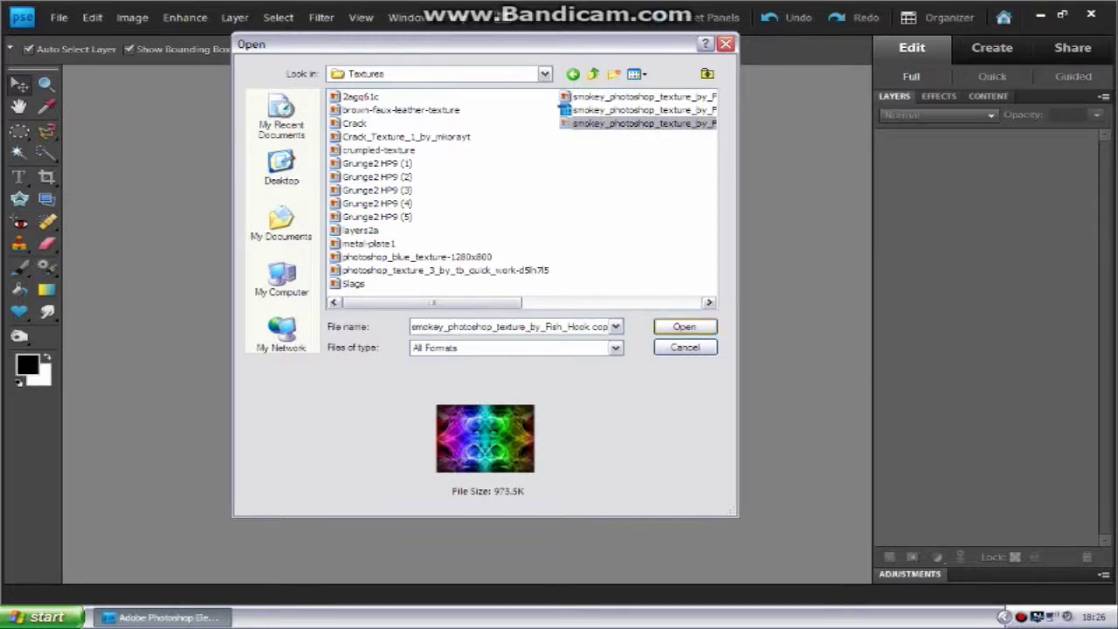
click(684, 327)
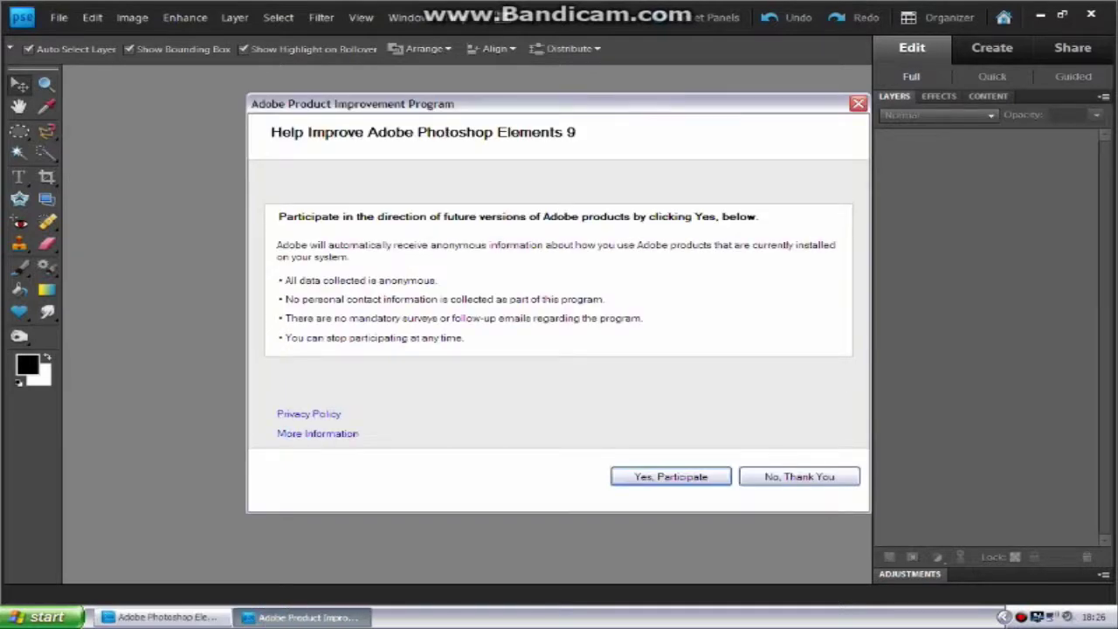
click(801, 479)
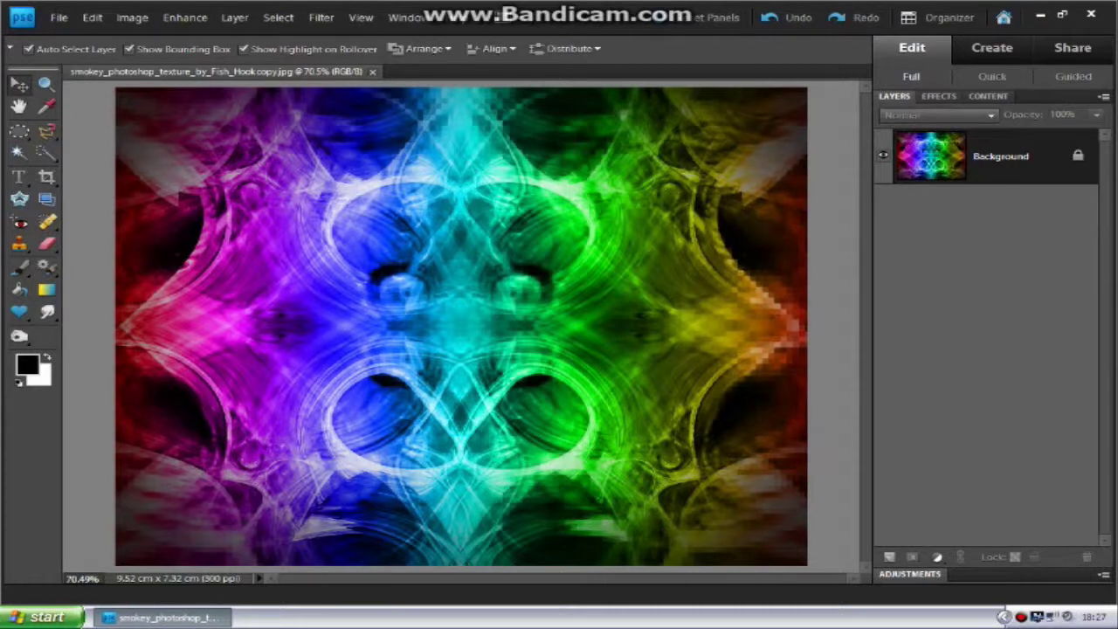
Step: View the desktop wallpaper briefly and return to the opened texture image
click(1041, 14)
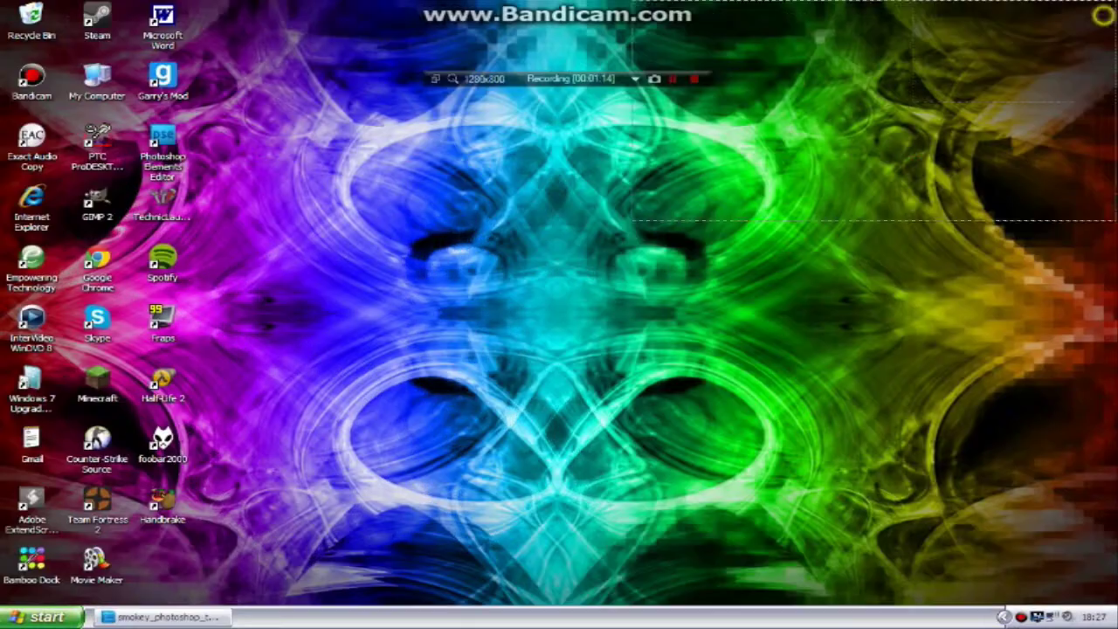
click(166, 617)
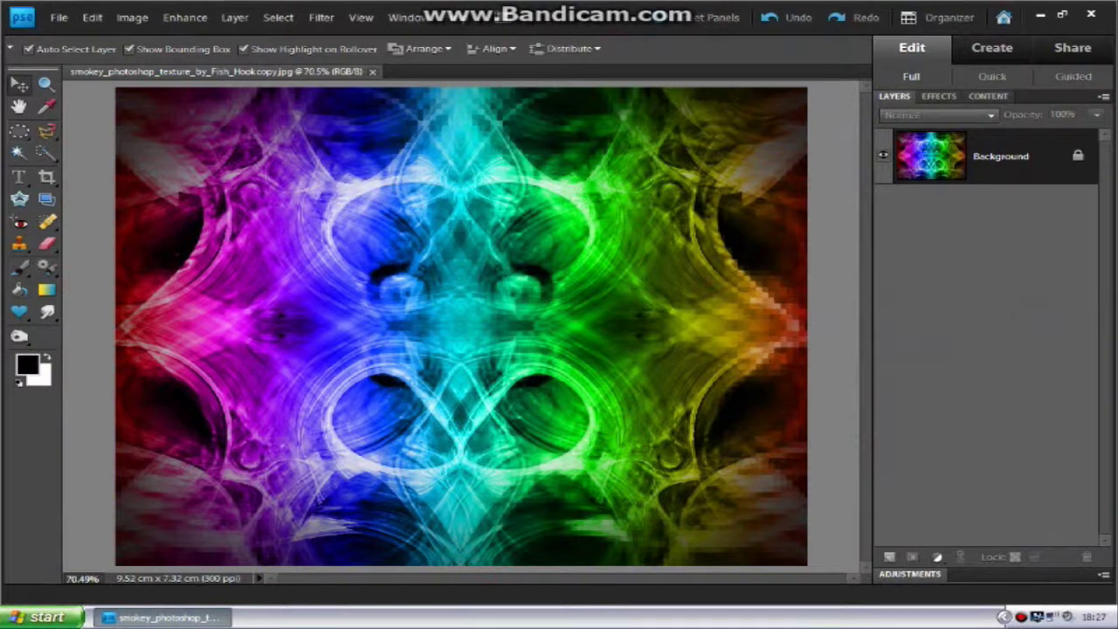
Step: Select roughly the left two fifths of the texture at full height with the Rectangular Marquee and delete that area
click(19, 131)
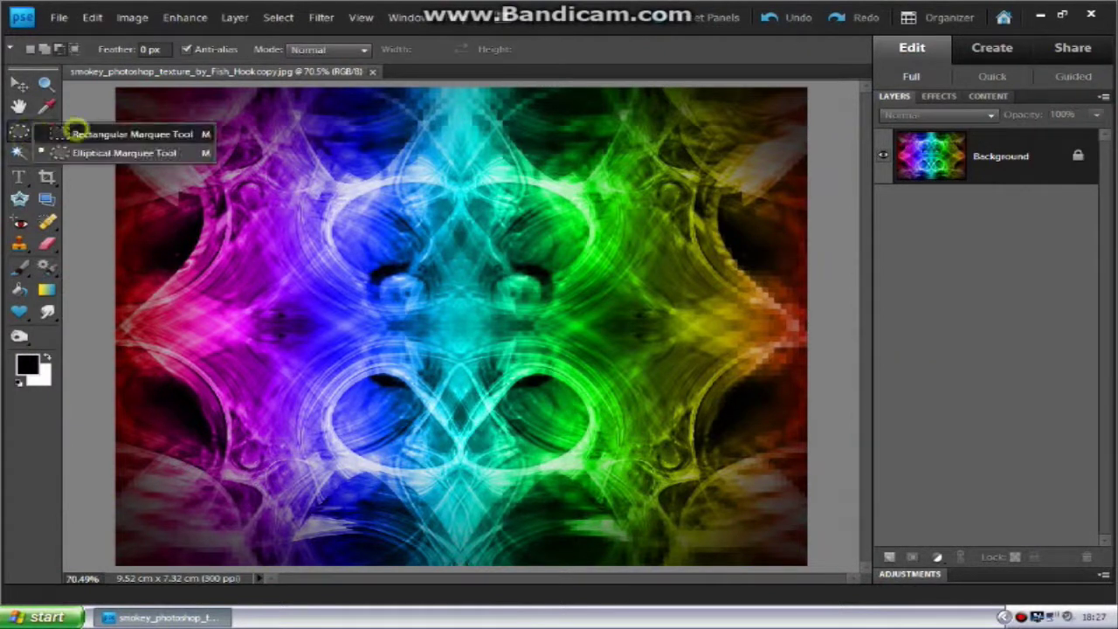
click(96, 134)
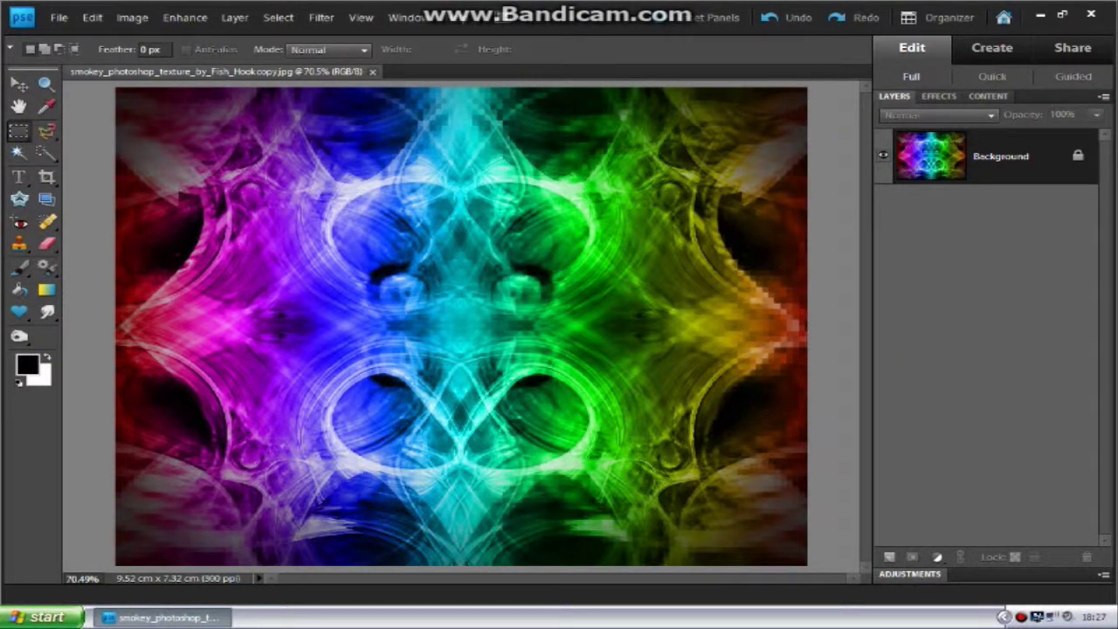
drag(116, 87, 399, 566)
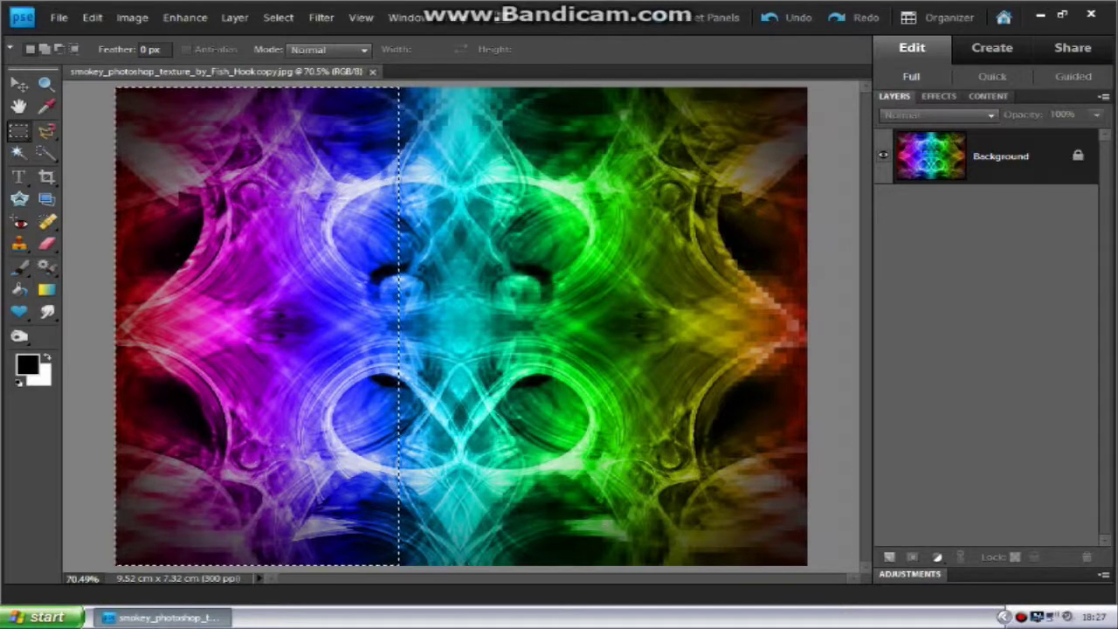
key(Delete)
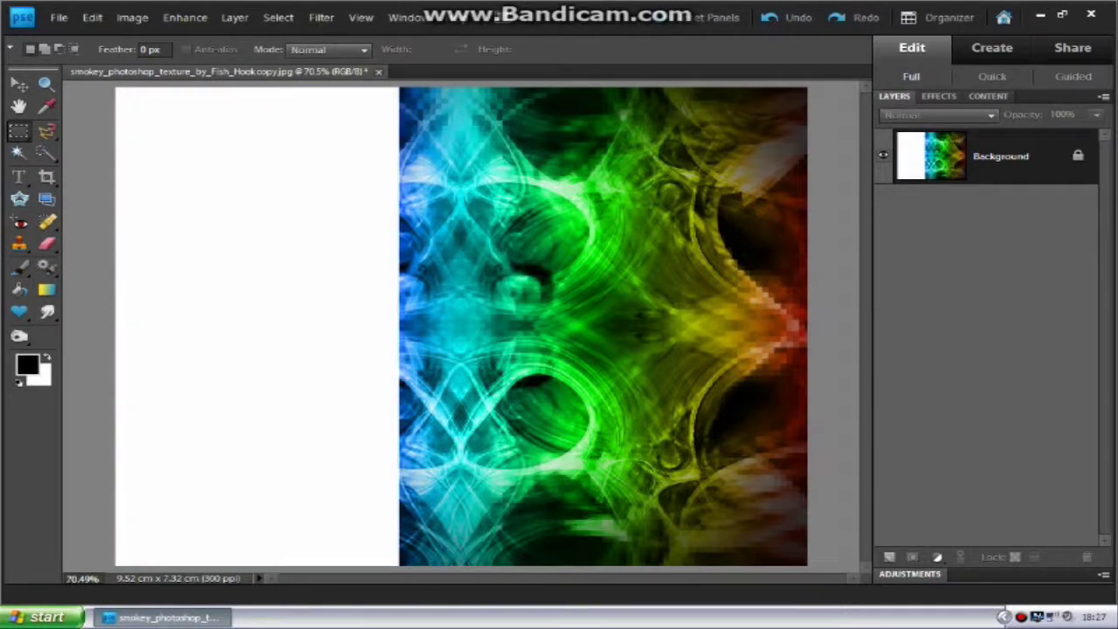
Step: Open the YoutubeBackgroundTemplate file from the Photoshop shiz folder on the DATA (D:) drive
click(58, 17)
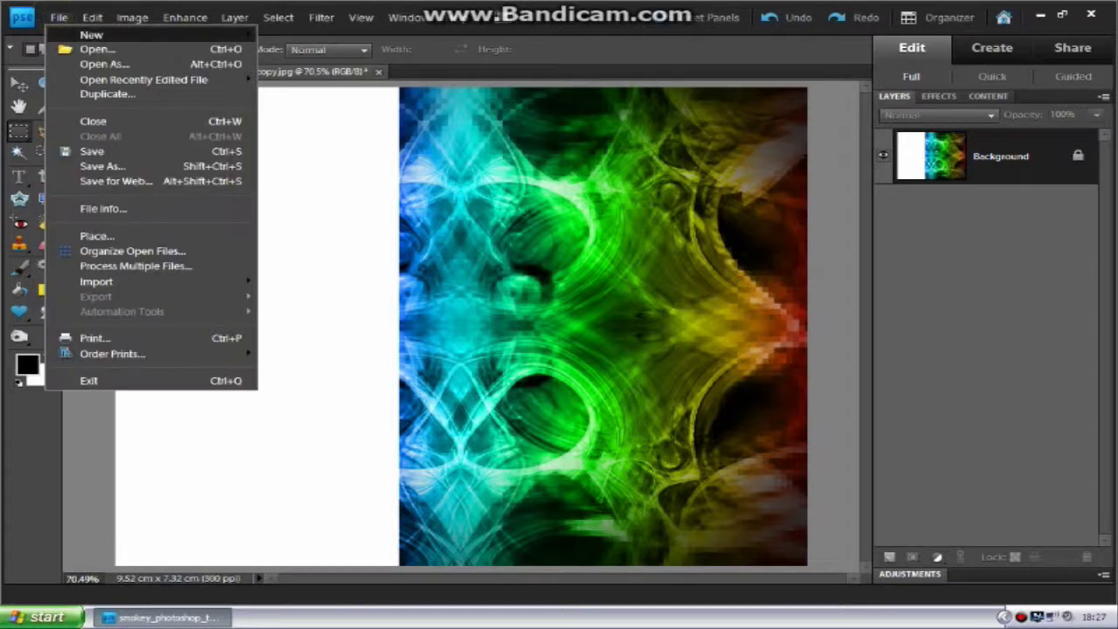
click(81, 45)
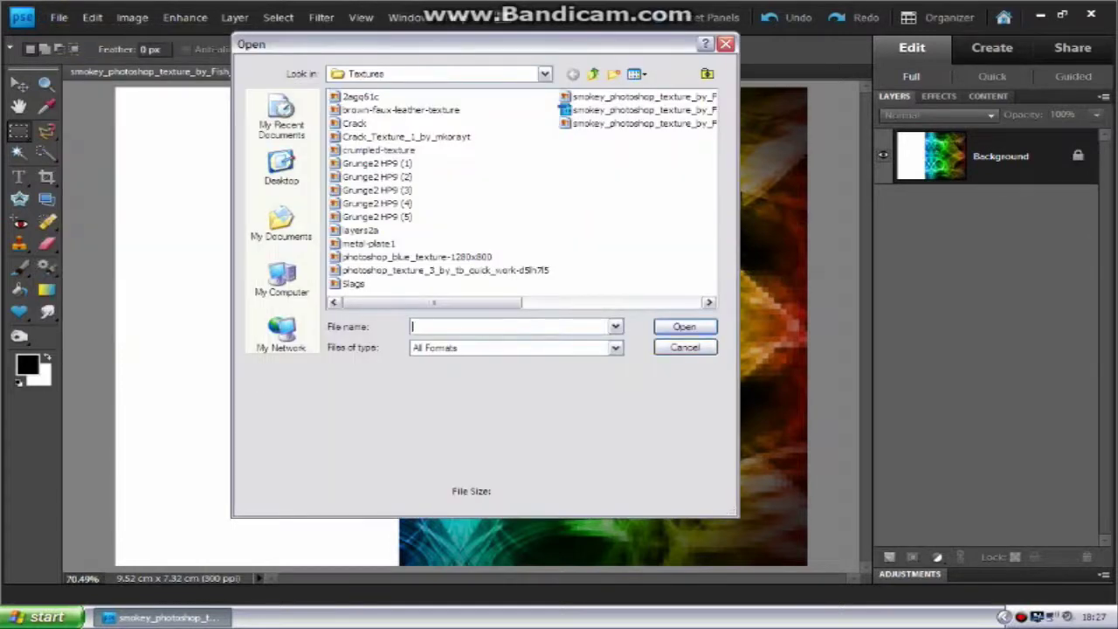
click(281, 282)
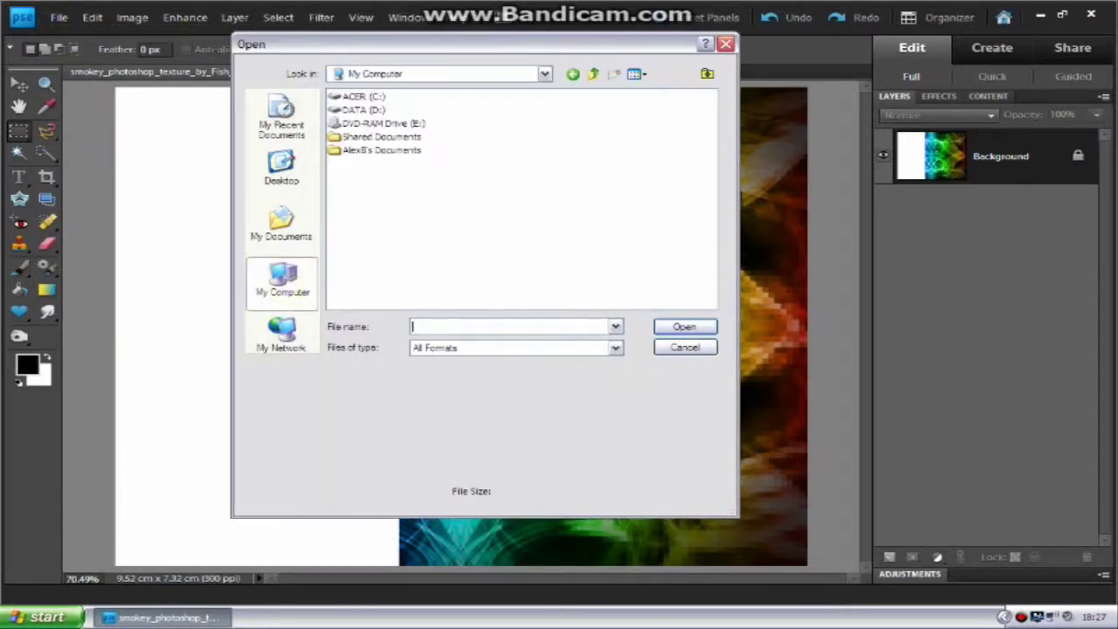
click(362, 97)
click(363, 110)
click(684, 326)
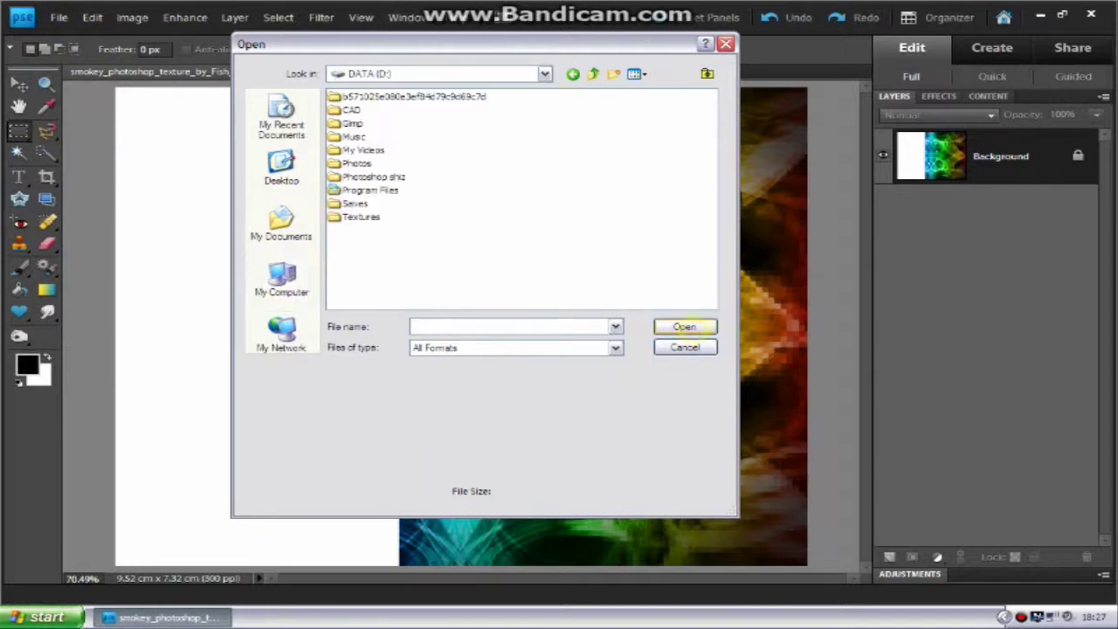
click(367, 177)
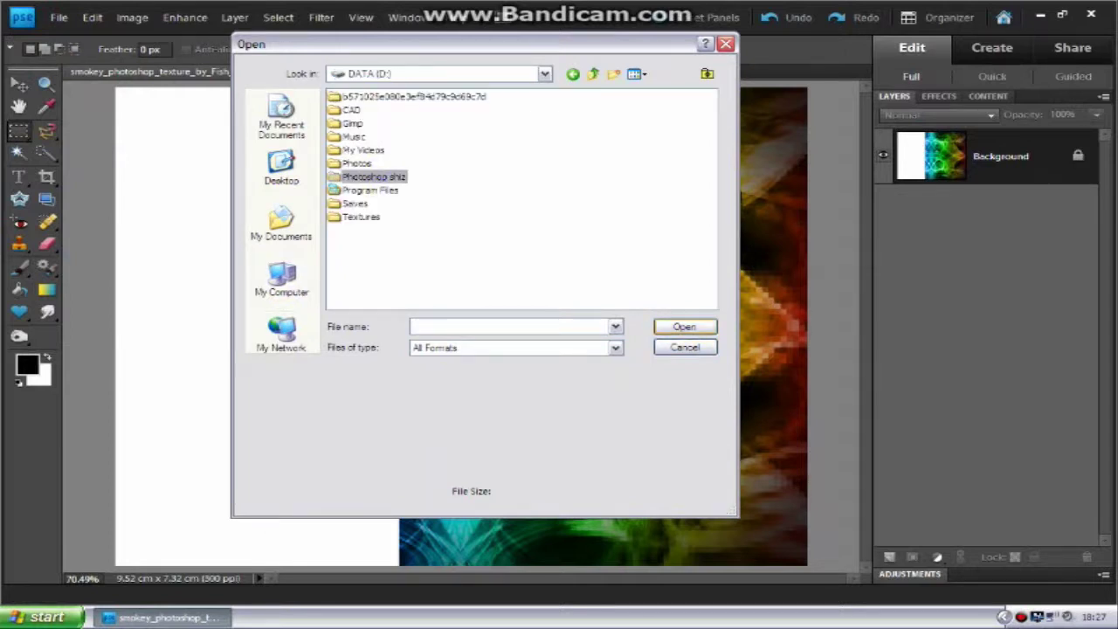
key(Return)
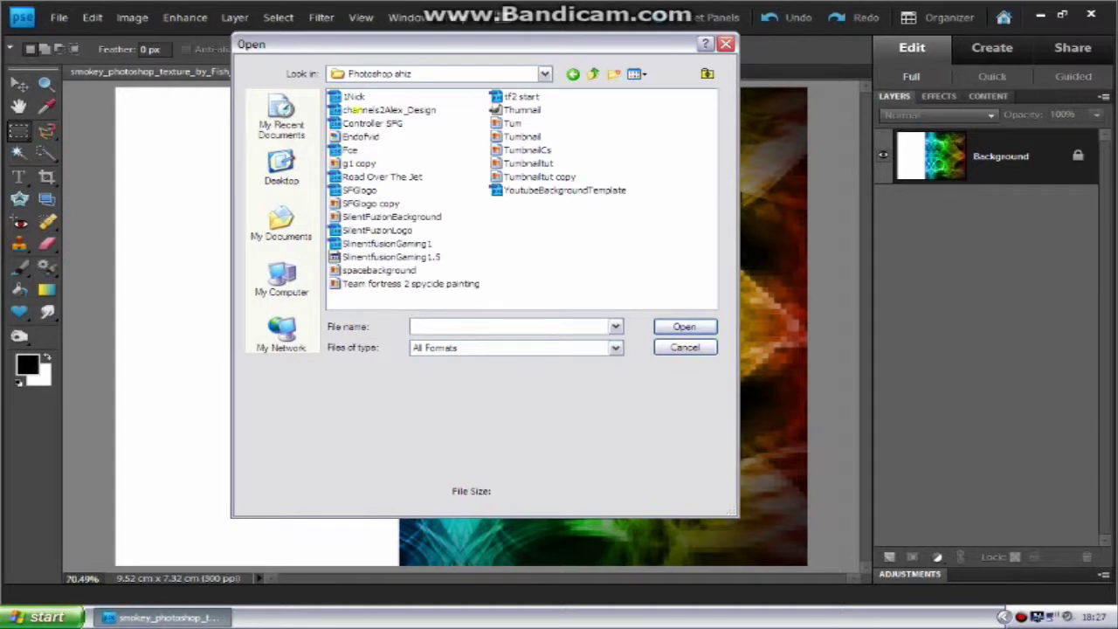
click(367, 110)
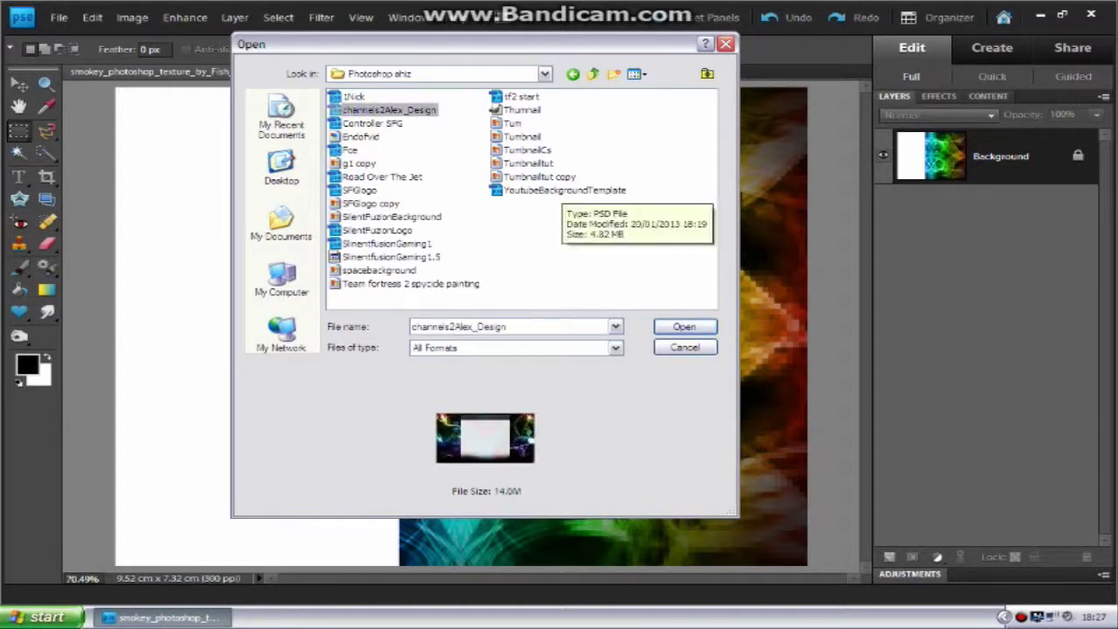
click(564, 190)
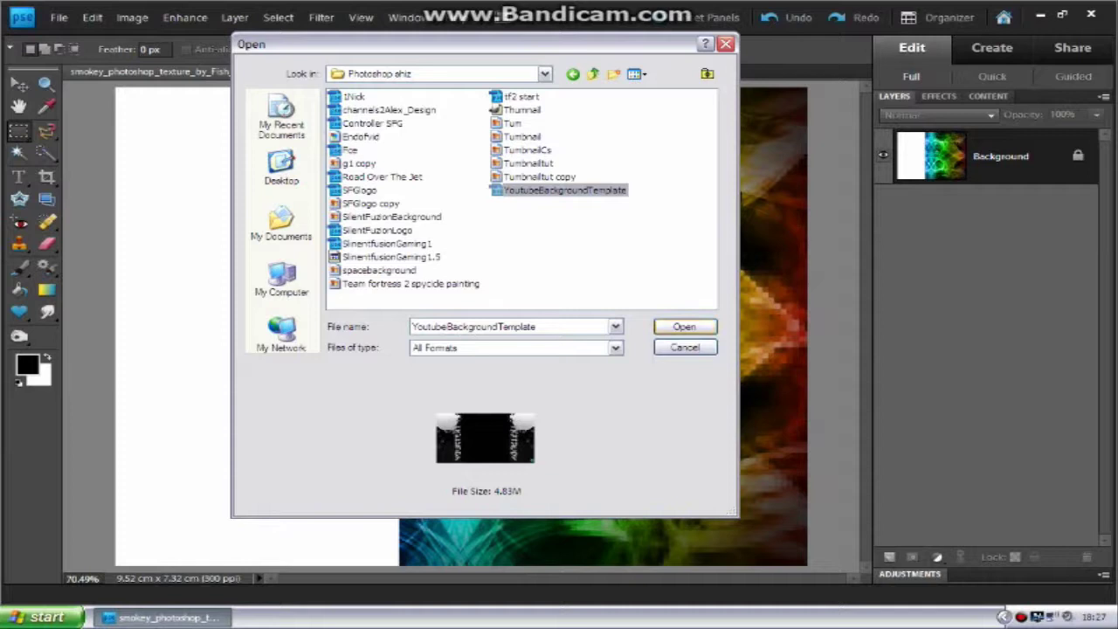
click(684, 326)
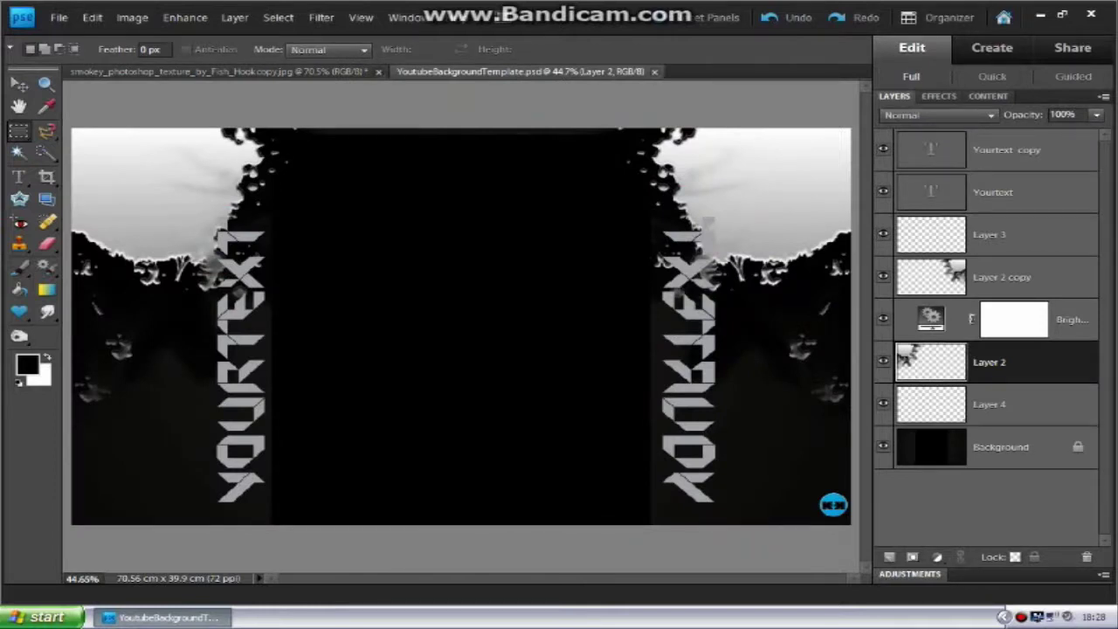
Step: Hide every layer above the Background layer in the YouTube background template
click(884, 403)
click(884, 362)
click(884, 319)
click(883, 277)
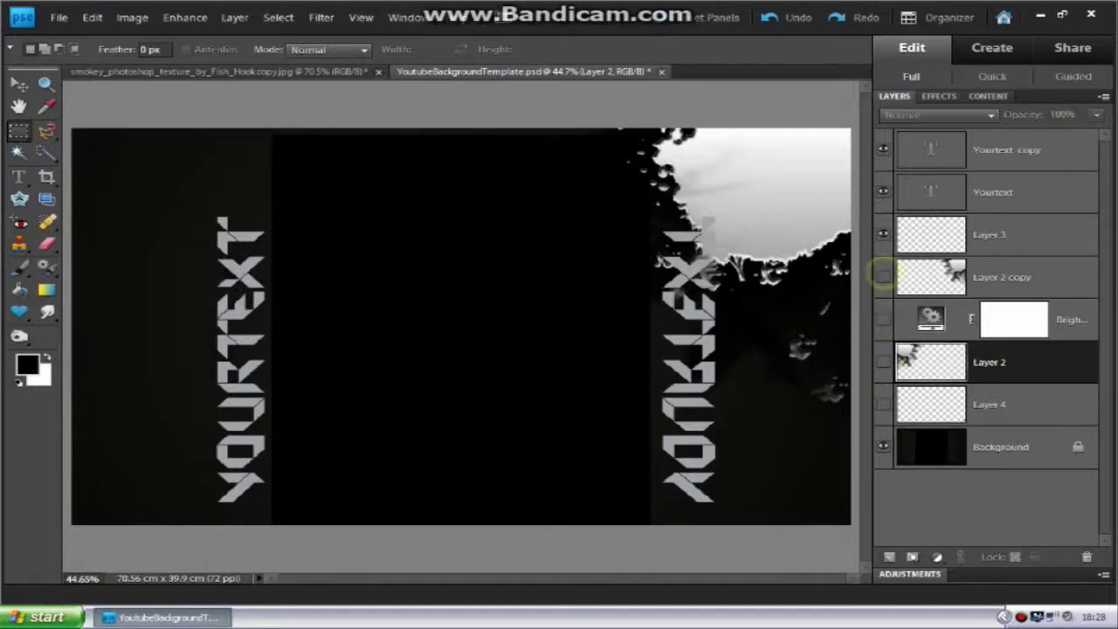
click(883, 234)
click(883, 191)
click(883, 149)
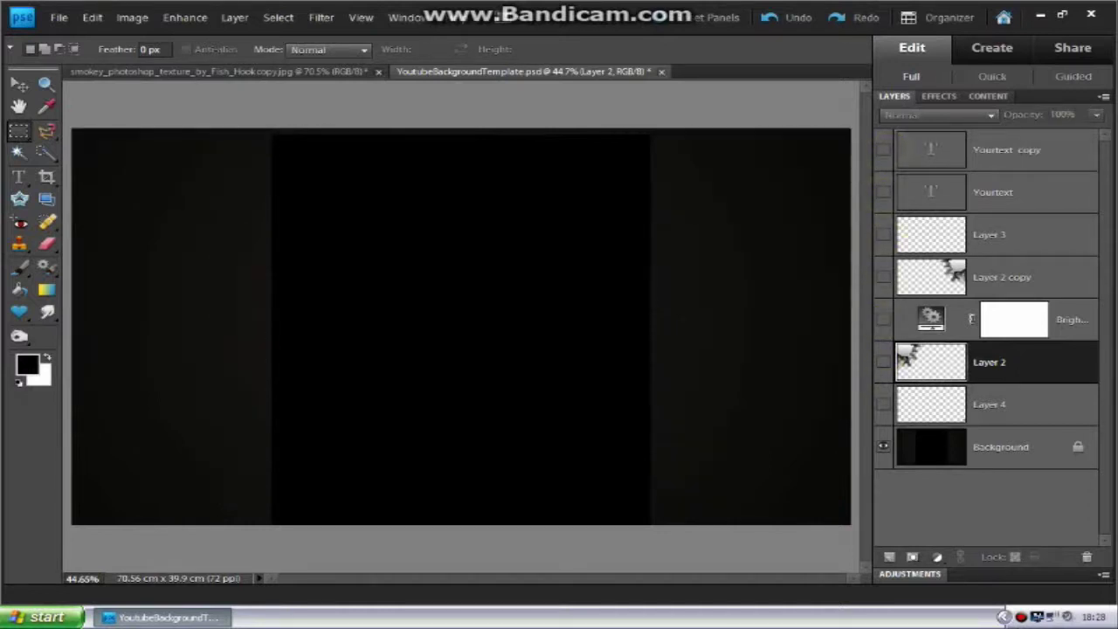
click(1018, 407)
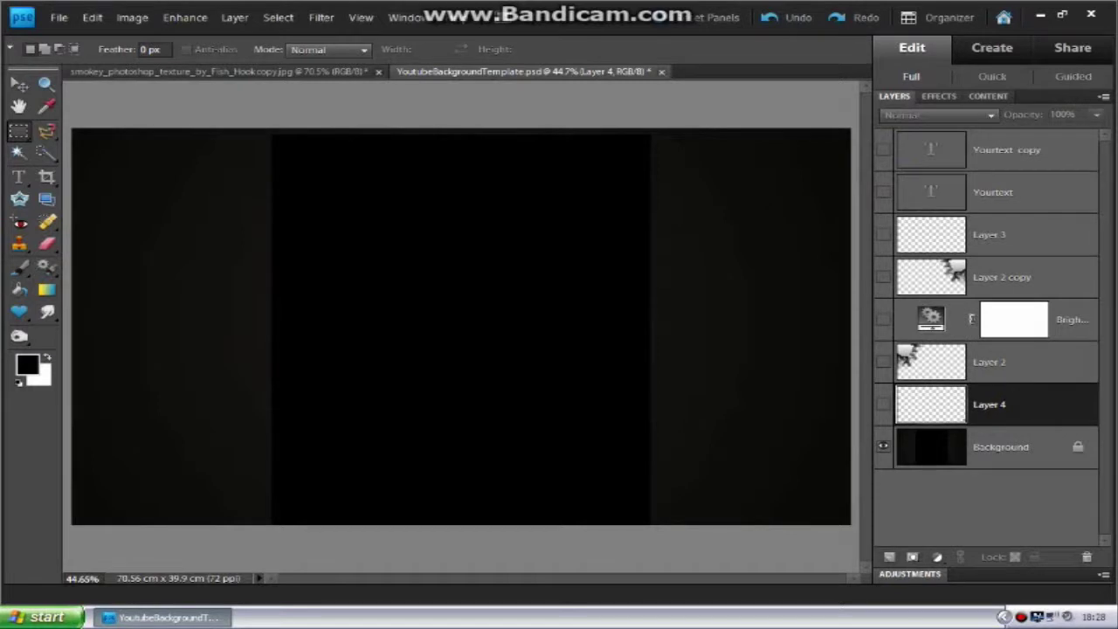
click(968, 444)
click(930, 401)
click(929, 358)
click(1087, 557)
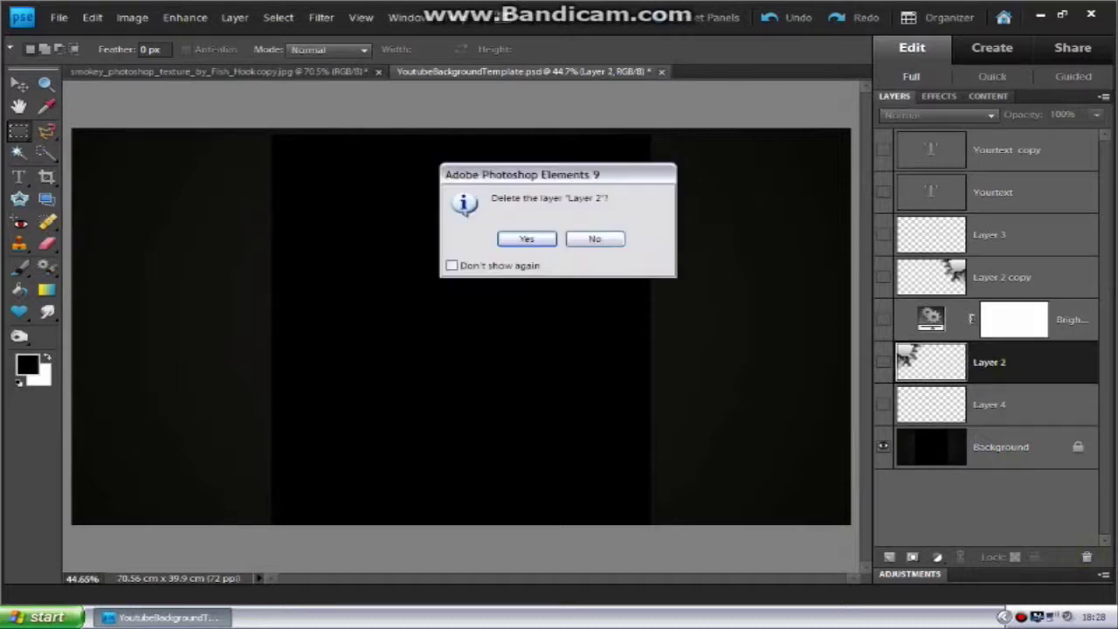
click(596, 239)
Step: Make all the hidden text, image and adjustment layers of the template visible again
click(881, 150)
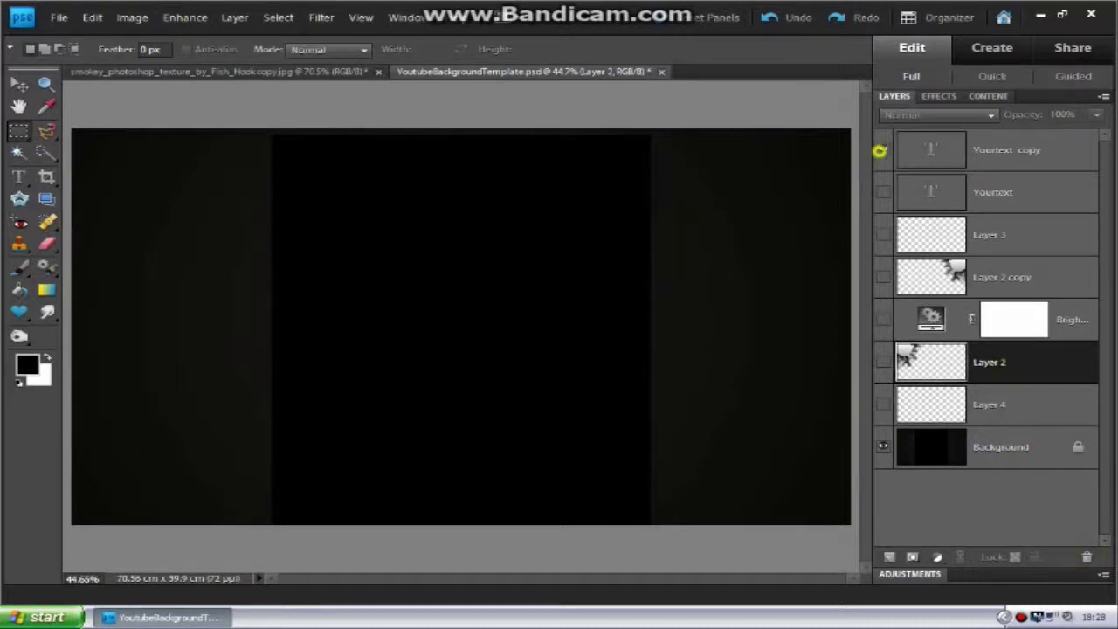
click(880, 194)
click(884, 234)
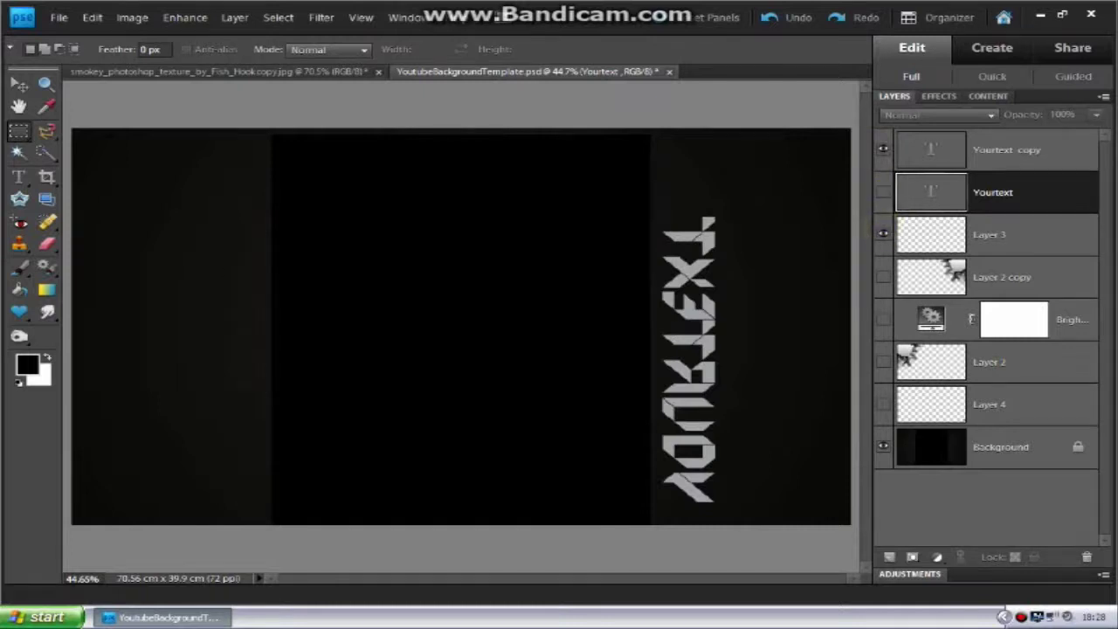
click(883, 277)
click(884, 361)
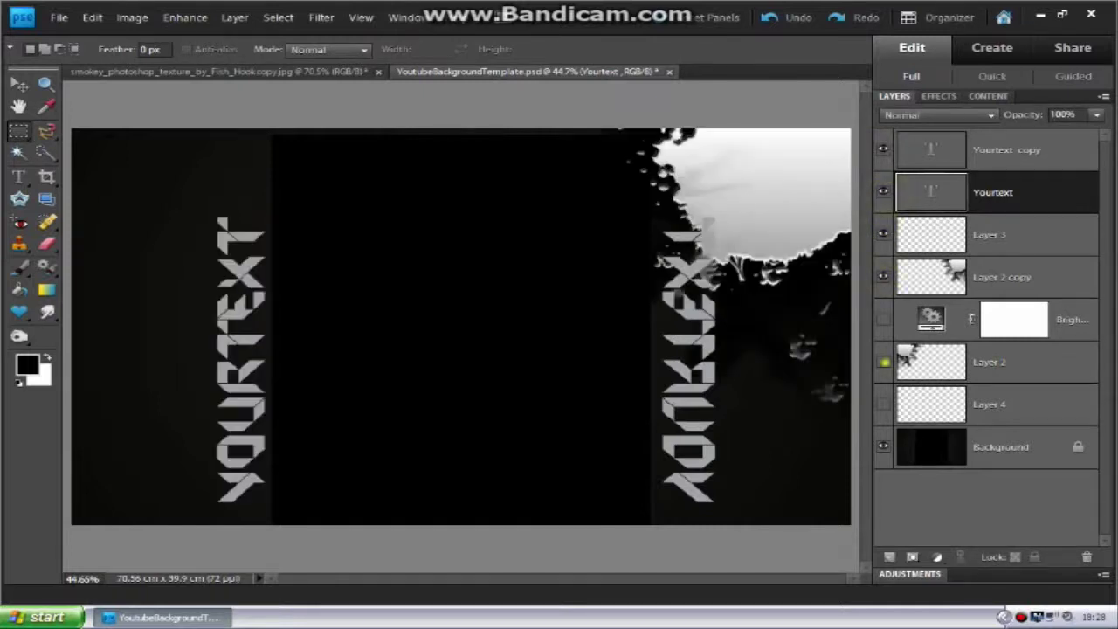
click(883, 319)
click(885, 405)
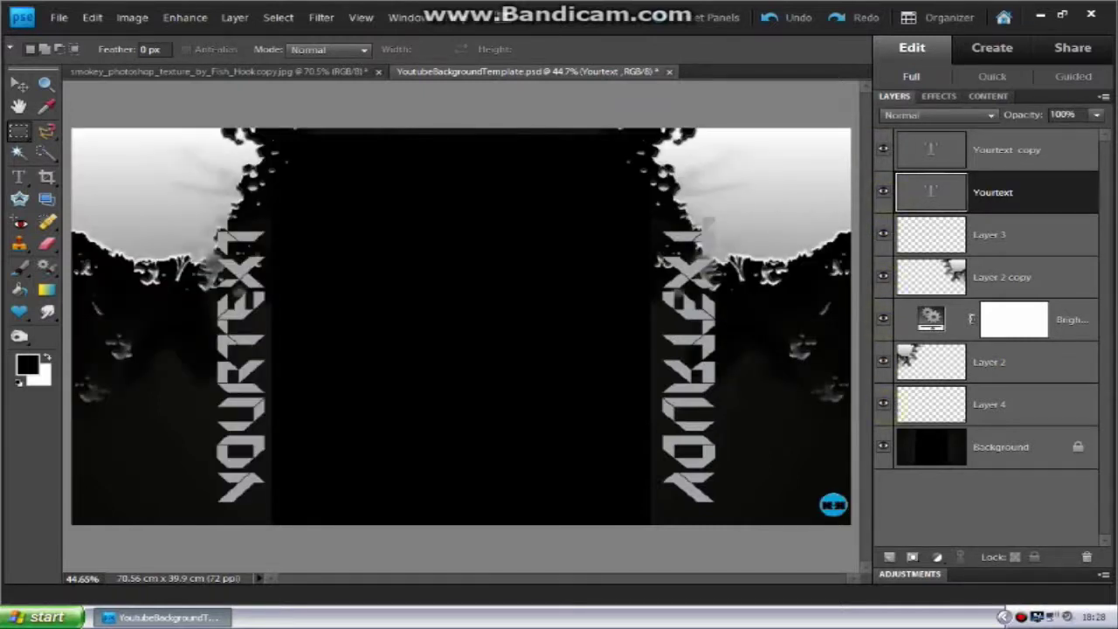
Step: Merge all layers above the Background into one while the Background is hidden, and make the Background visible again
click(883, 446)
click(1000, 153)
right_click(1005, 159)
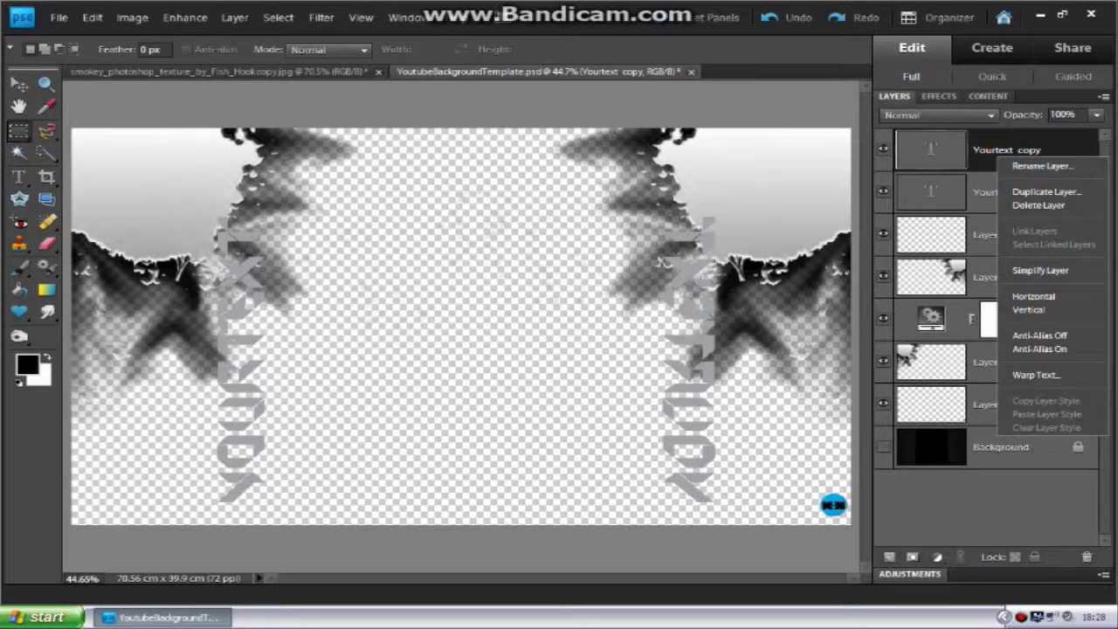
click(944, 159)
right_click(938, 159)
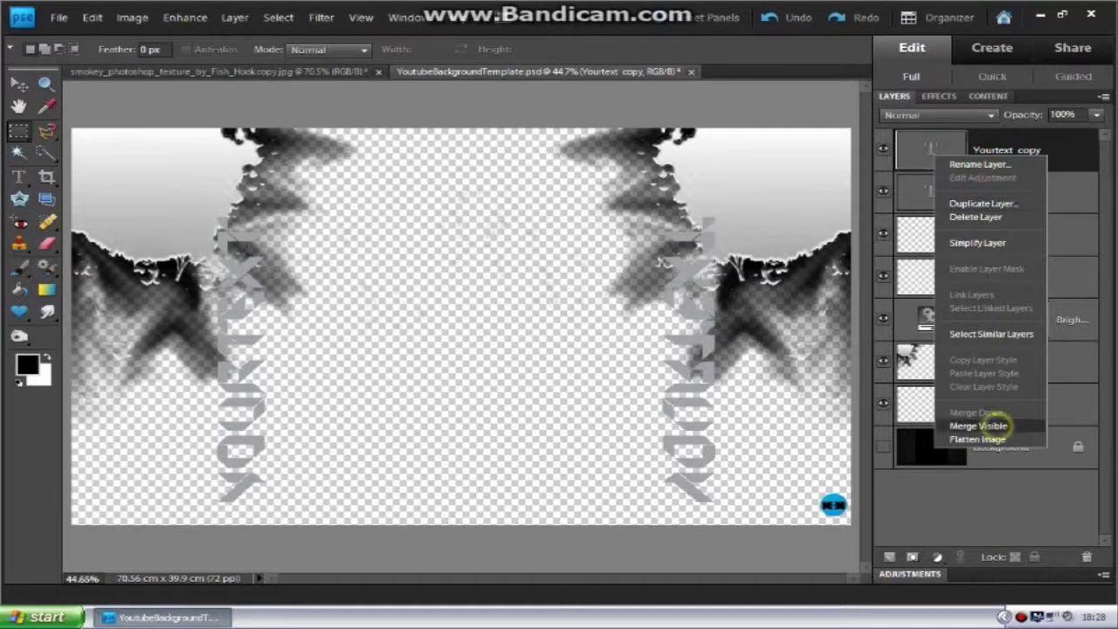
click(996, 425)
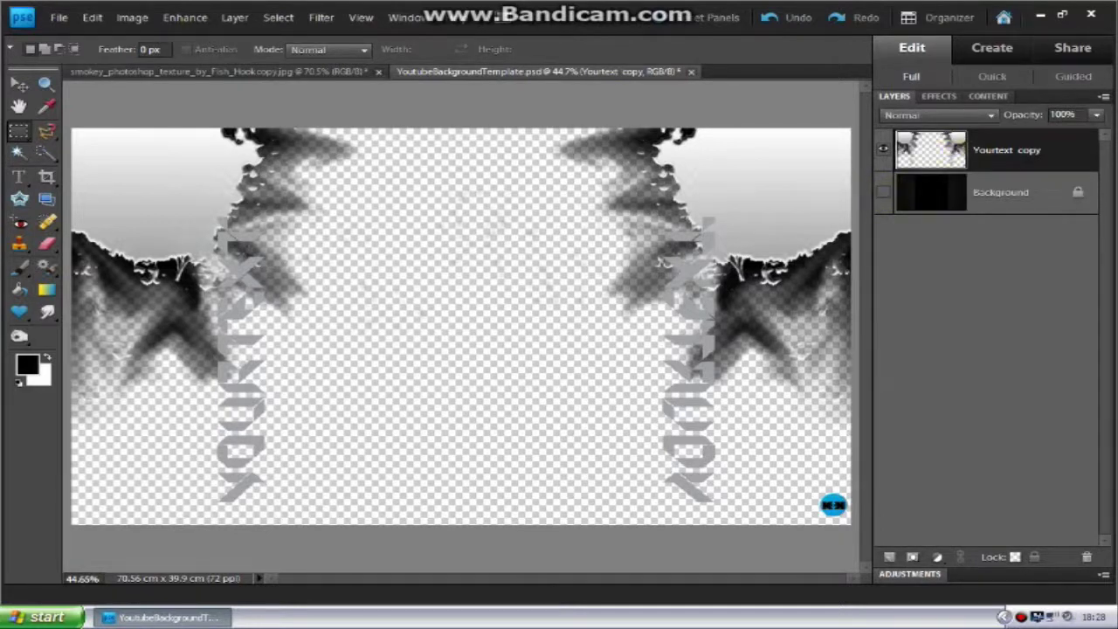
click(884, 191)
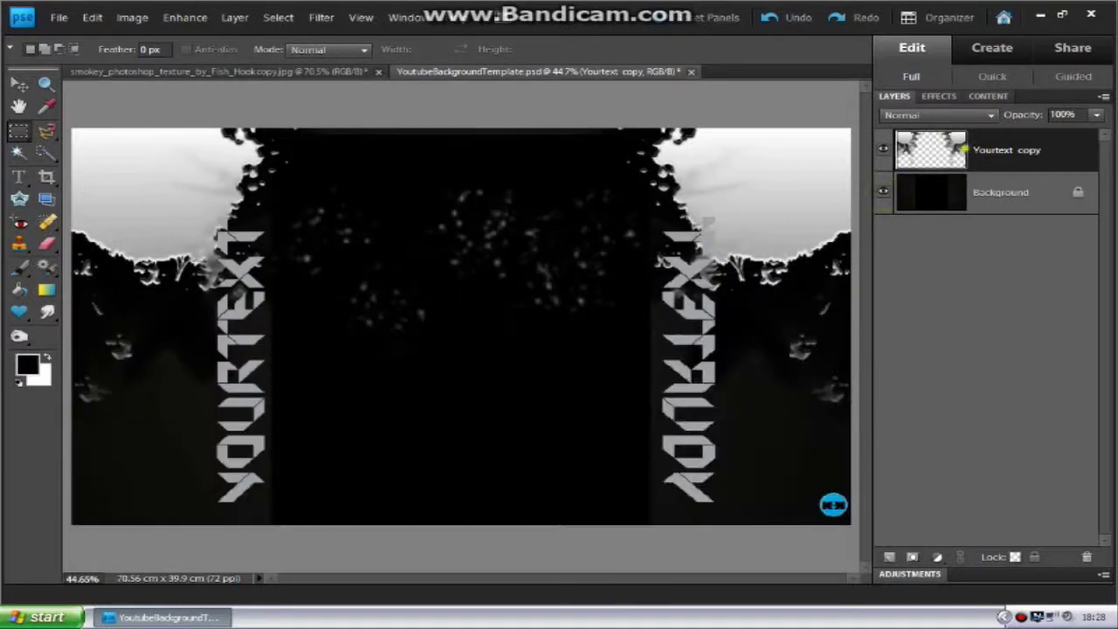
Step: Convert the locked Background into a regular layer named Layer 0
drag(964, 148, 965, 222)
click(1051, 189)
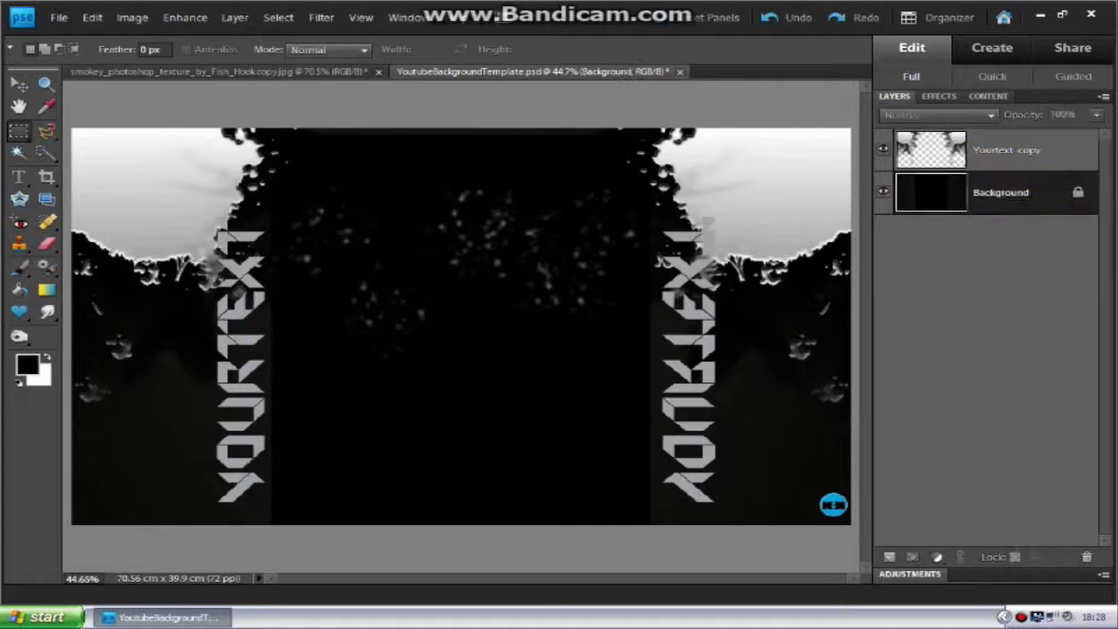
click(1079, 199)
click(1033, 552)
click(965, 197)
click(1077, 192)
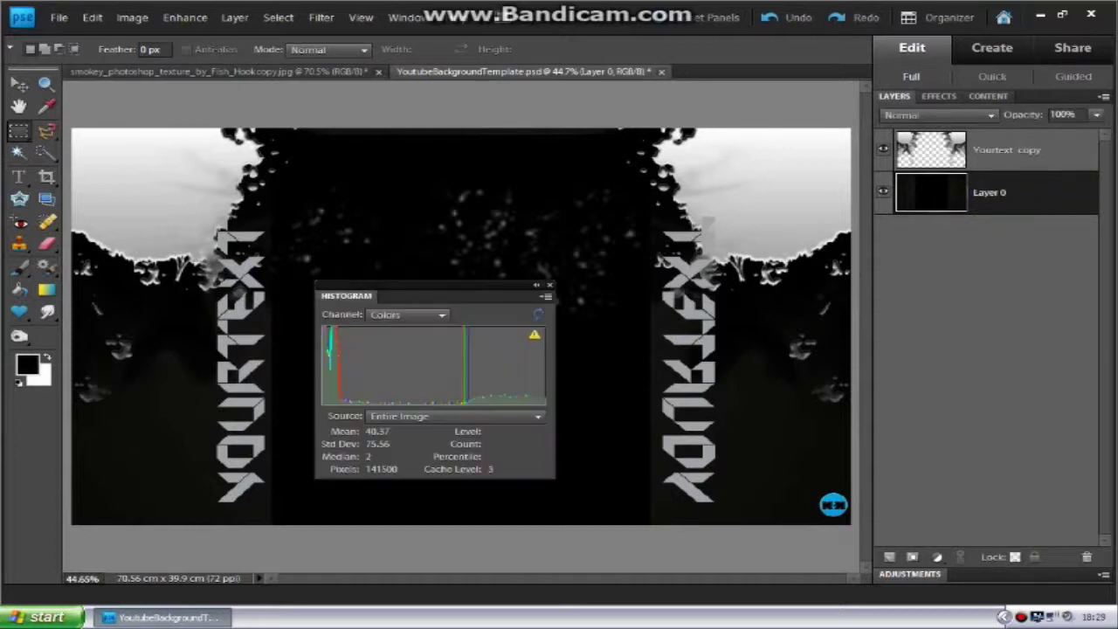
click(549, 285)
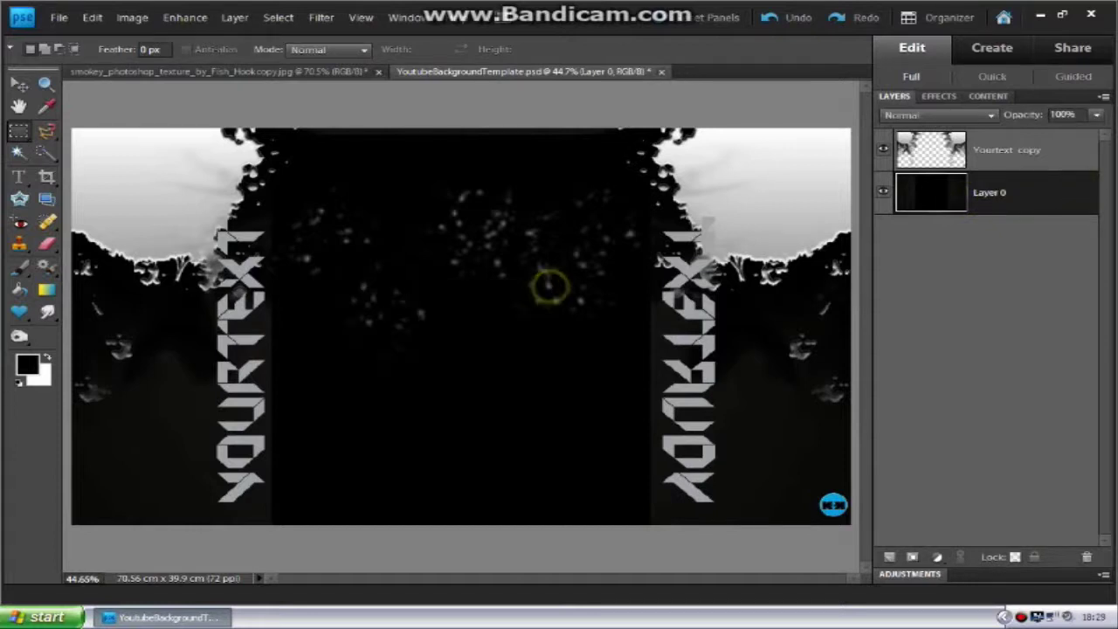
Step: Move the merged Yourtext copy layer below Layer 0 in the layer stack
click(977, 142)
drag(930, 150, 930, 210)
click(983, 151)
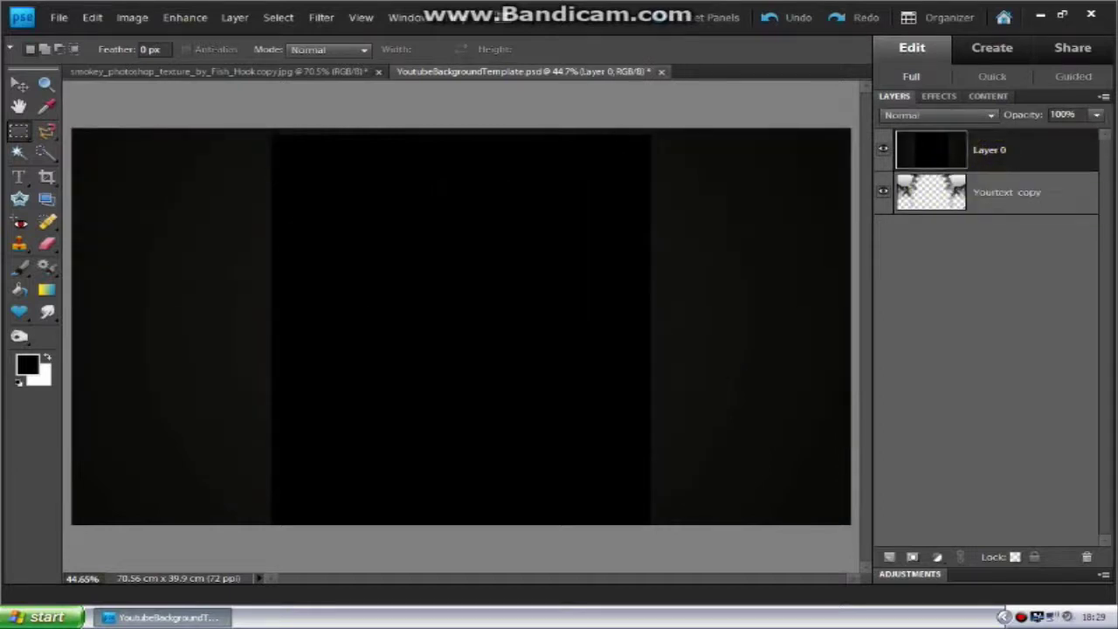
Step: Paste the cut texture piece into the template and move it to the canvas's top-left corner
key(ctrl+v)
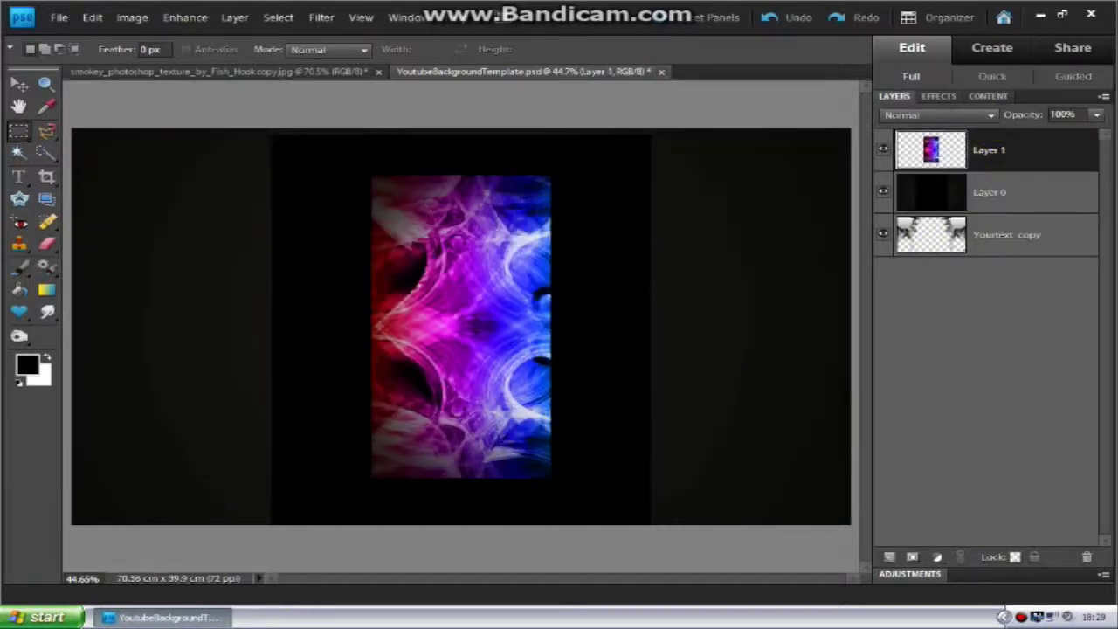
click(18, 83)
drag(472, 320, 171, 262)
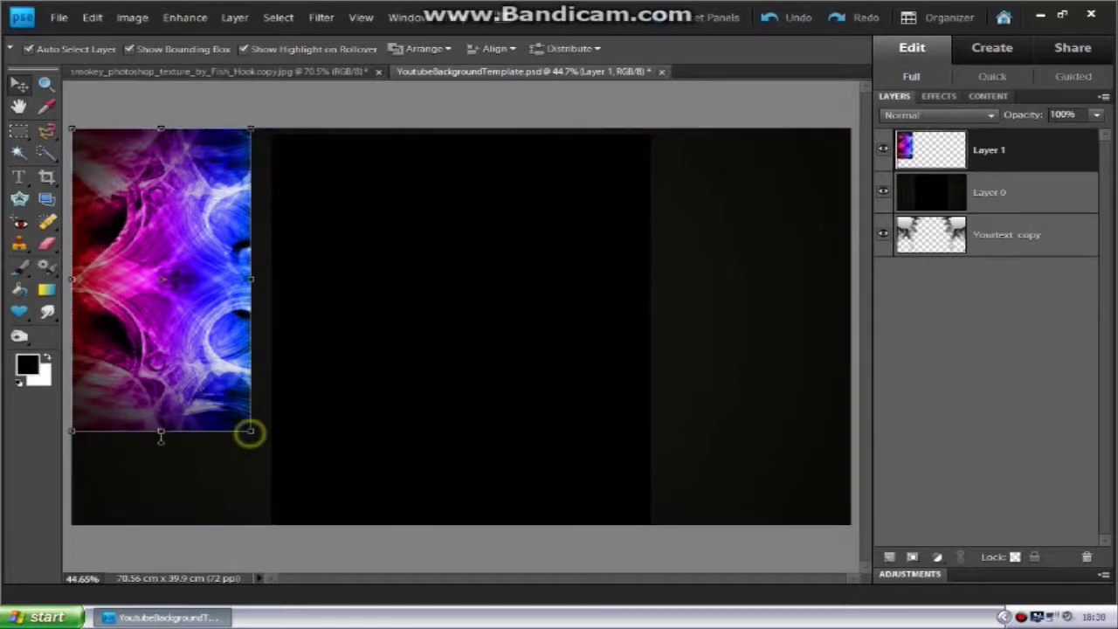
Step: Scale the pasted red-to-blue texture to the full canvas height, and narrow it to 88.5% width with proportions unconstrained
drag(251, 431, 257, 453)
drag(164, 460, 189, 530)
key(Return)
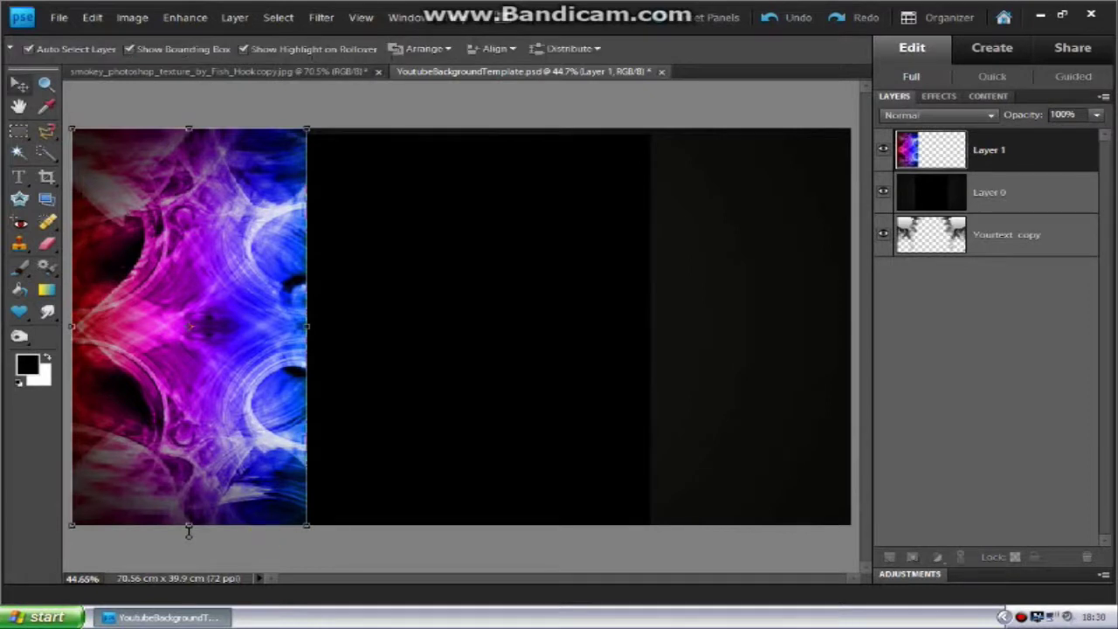
drag(306, 326, 272, 326)
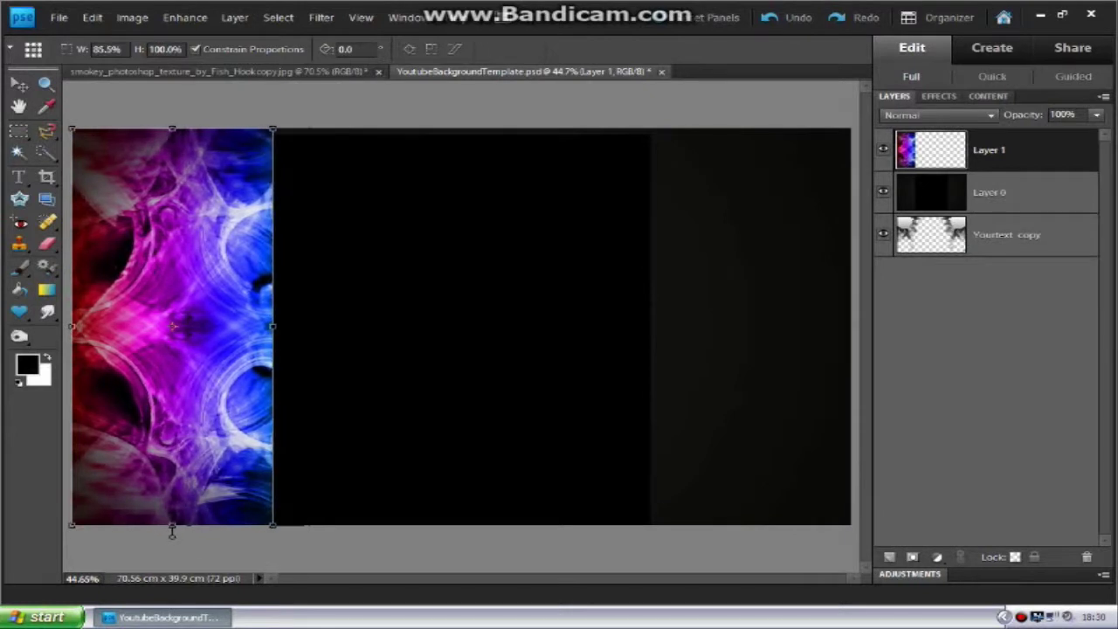
mouse_move(173, 530)
mouse_down()
mouse_move(155, 529)
mouse_move(314, 530)
mouse_move(176, 531)
mouse_up()
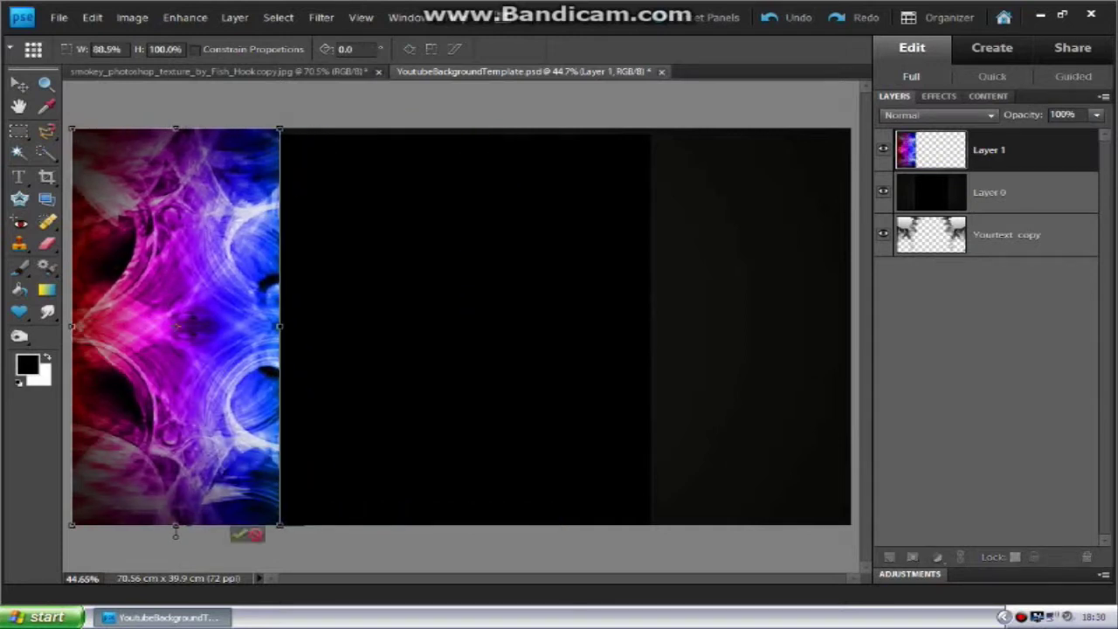
click(236, 533)
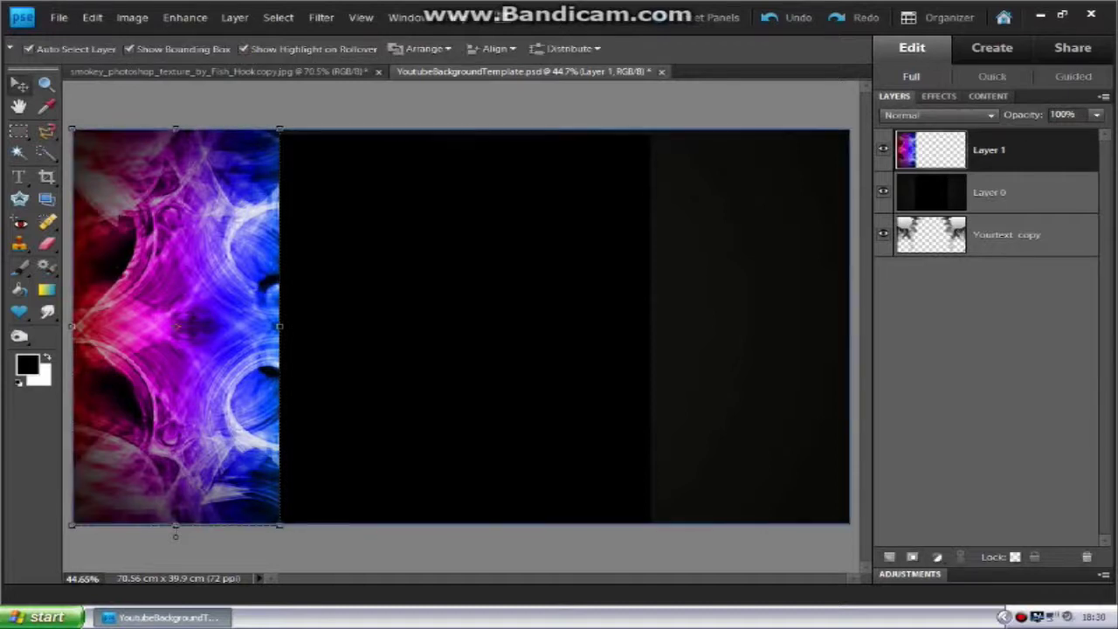
Step: Examine the edges of the red-to-blue texture strip up close to check how it fits the canvas
click(447, 359)
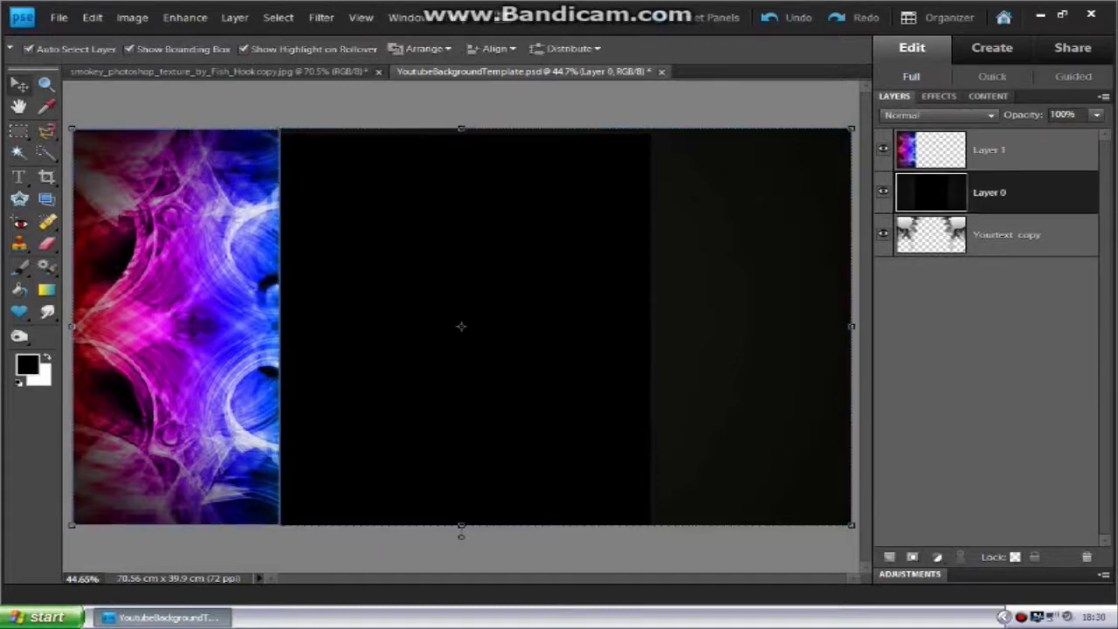
key(ctrl+plus)
key(ctrl+plus)
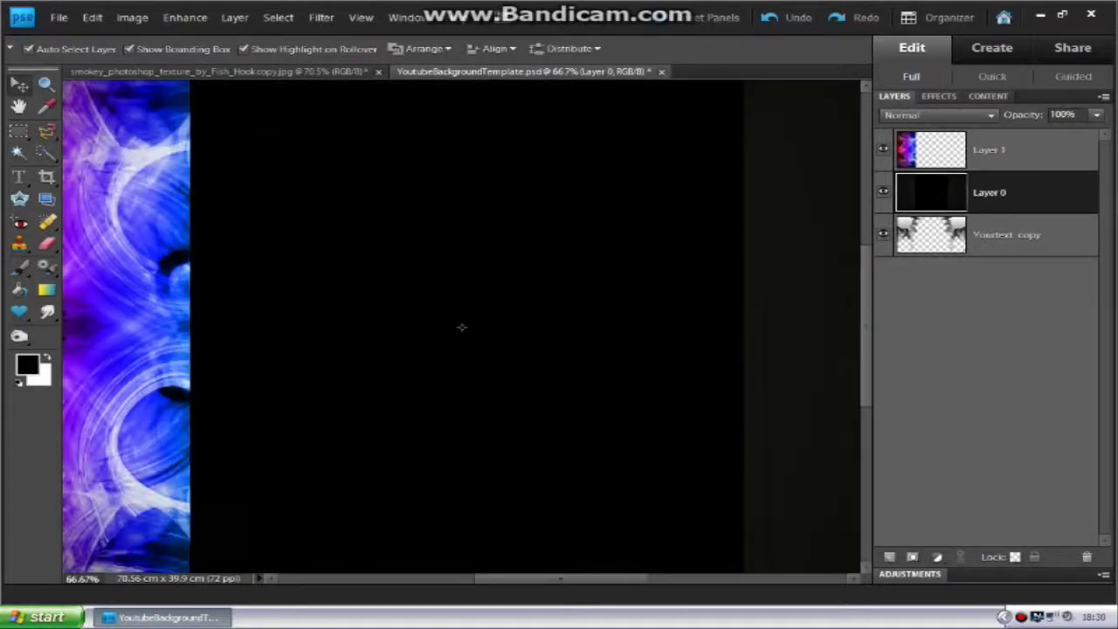
drag(527, 579, 443, 579)
scroll(568, 332, up, 2)
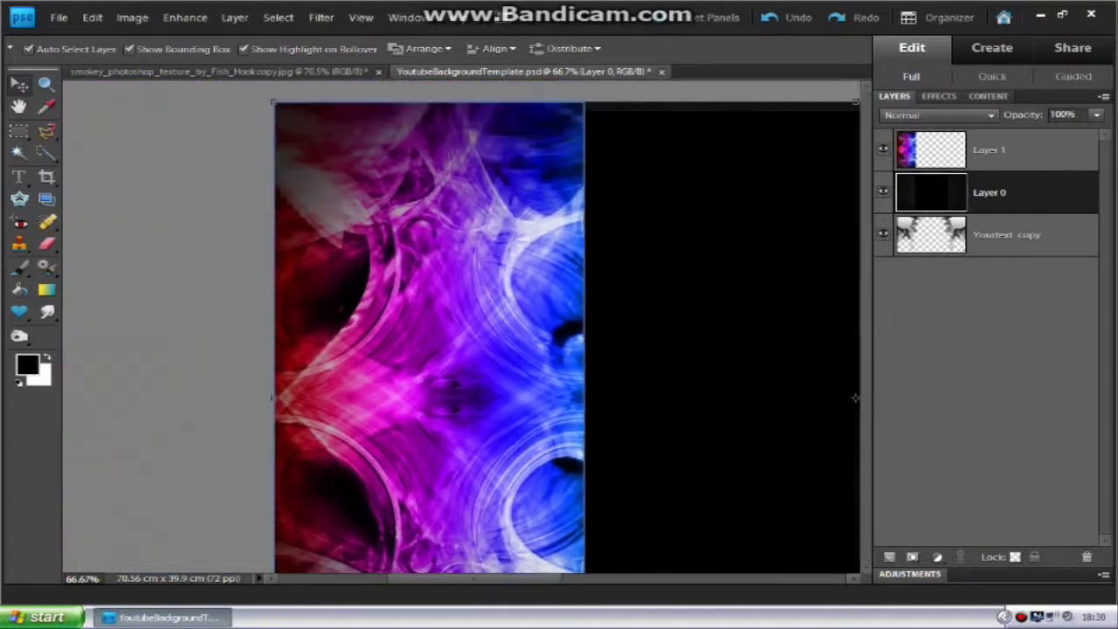
scroll(567, 332, down, 2)
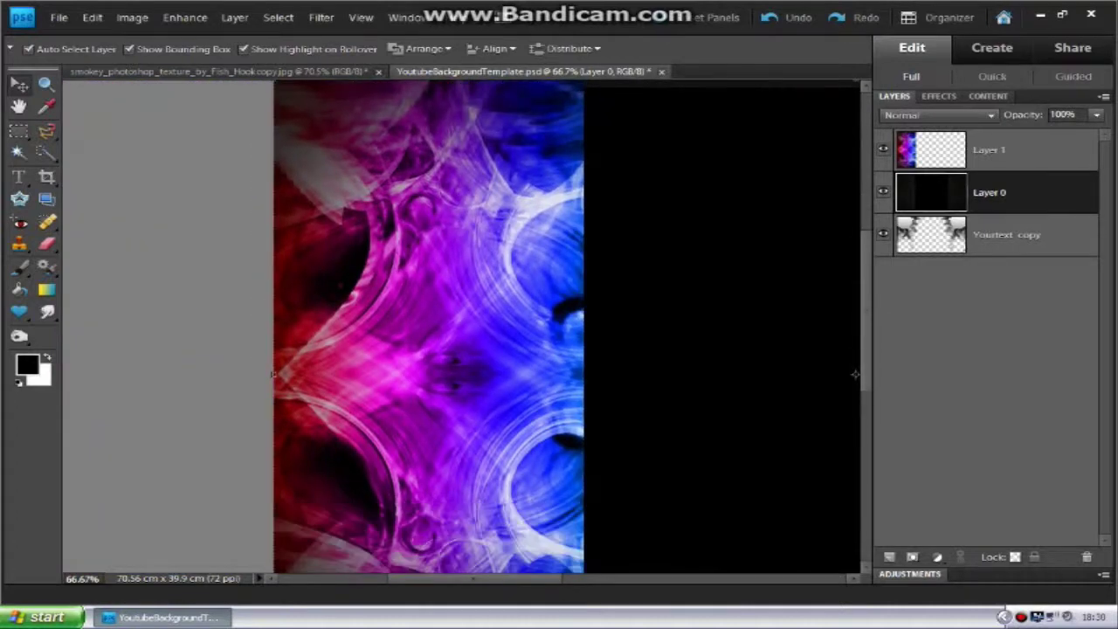
scroll(568, 332, down, 5)
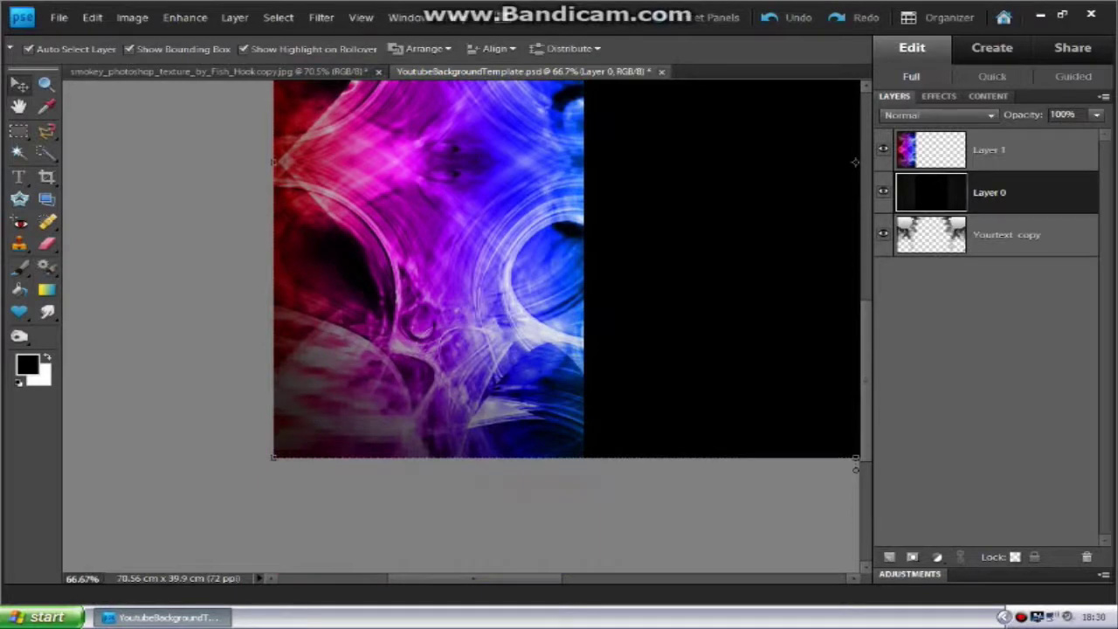
scroll(461, 325, right, 3)
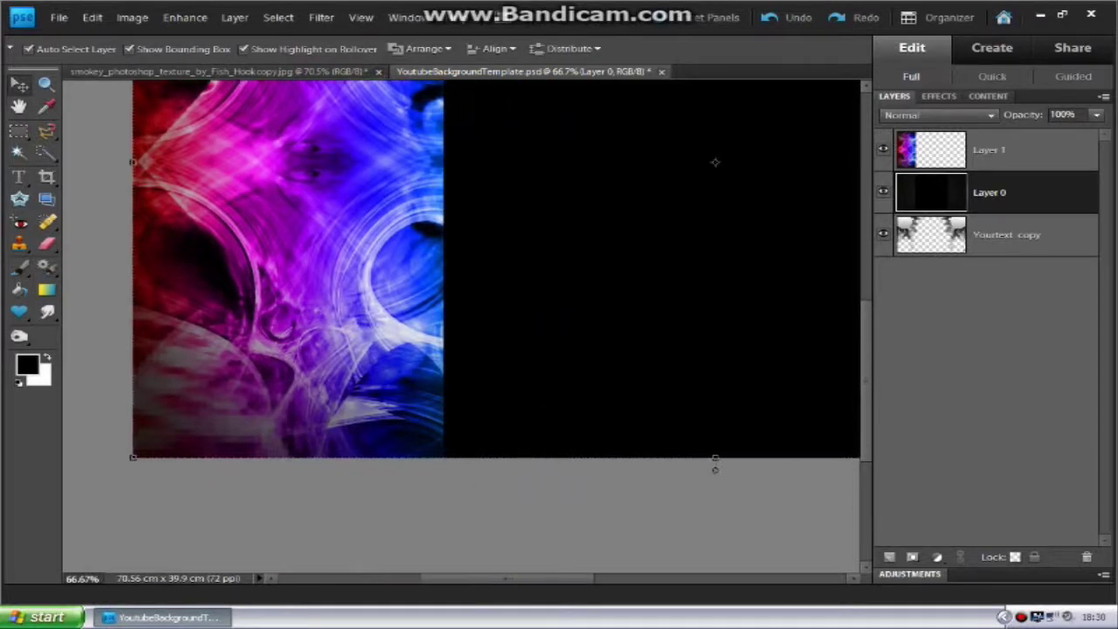
scroll(461, 325, down, 2)
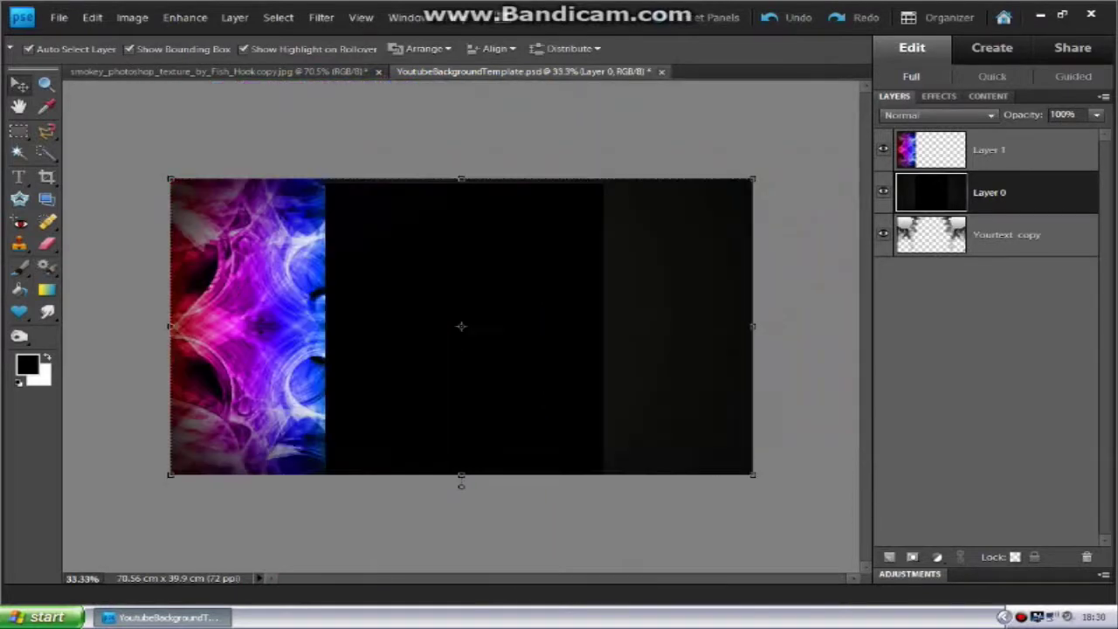
Step: Lock Layer 1, which holds the red-to-blue texture, completely
click(998, 156)
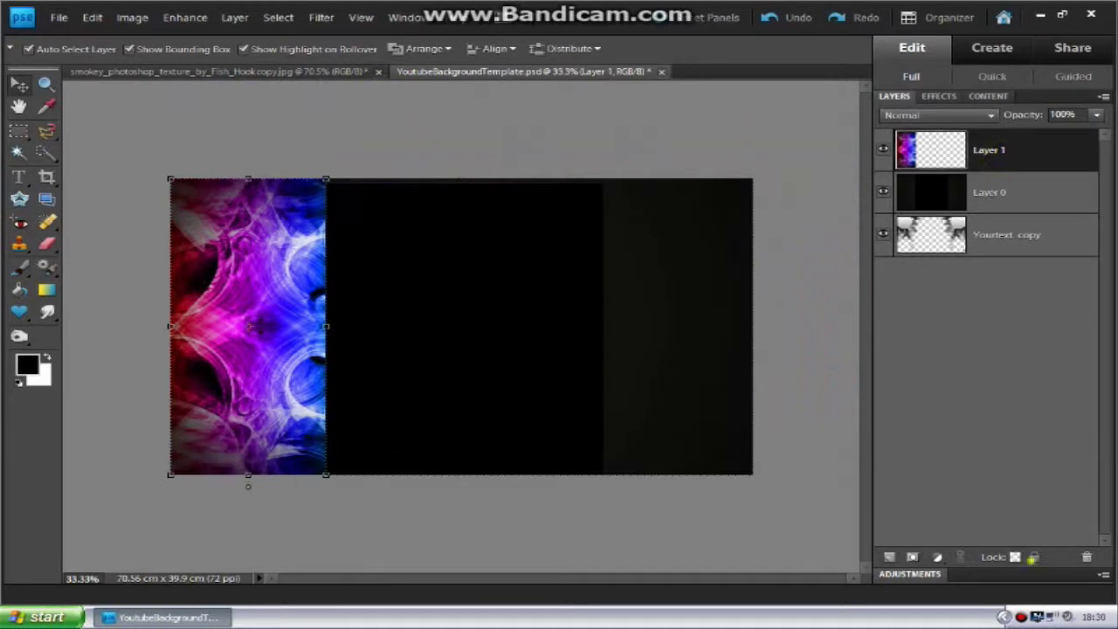
click(1035, 557)
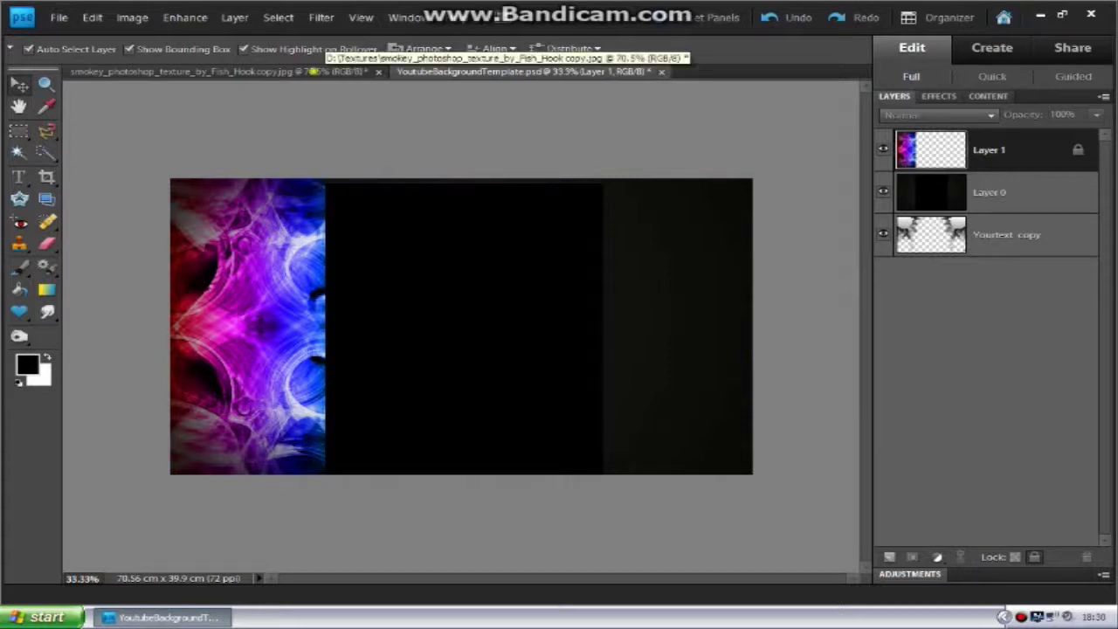
Step: Cut the right half of the smokey texture image at full height, using a Rectangular Marquee selection
click(179, 70)
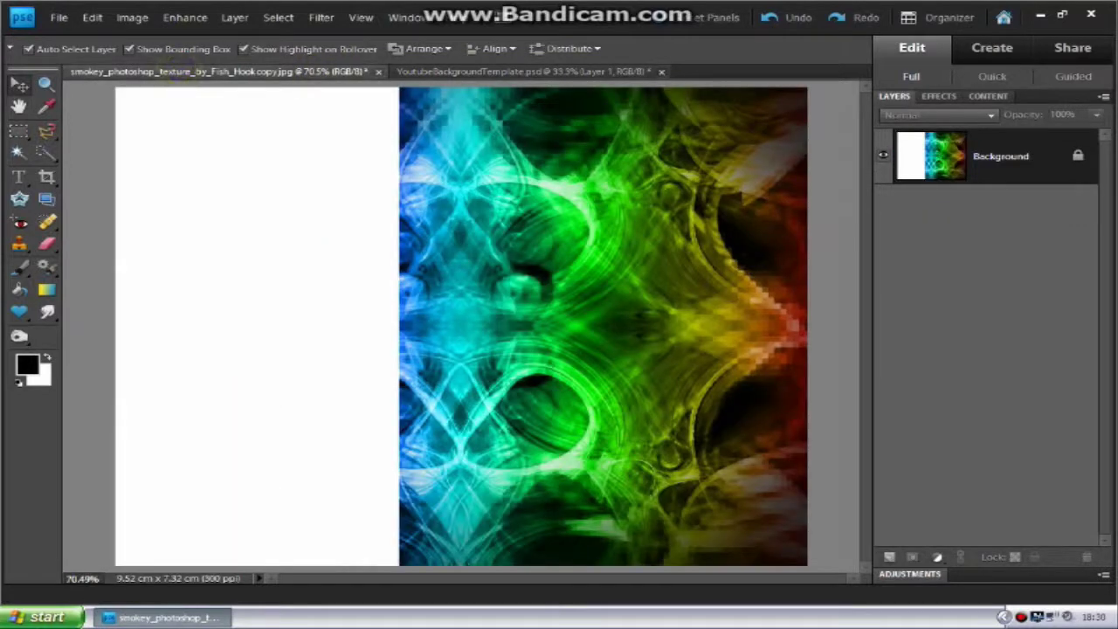
click(19, 131)
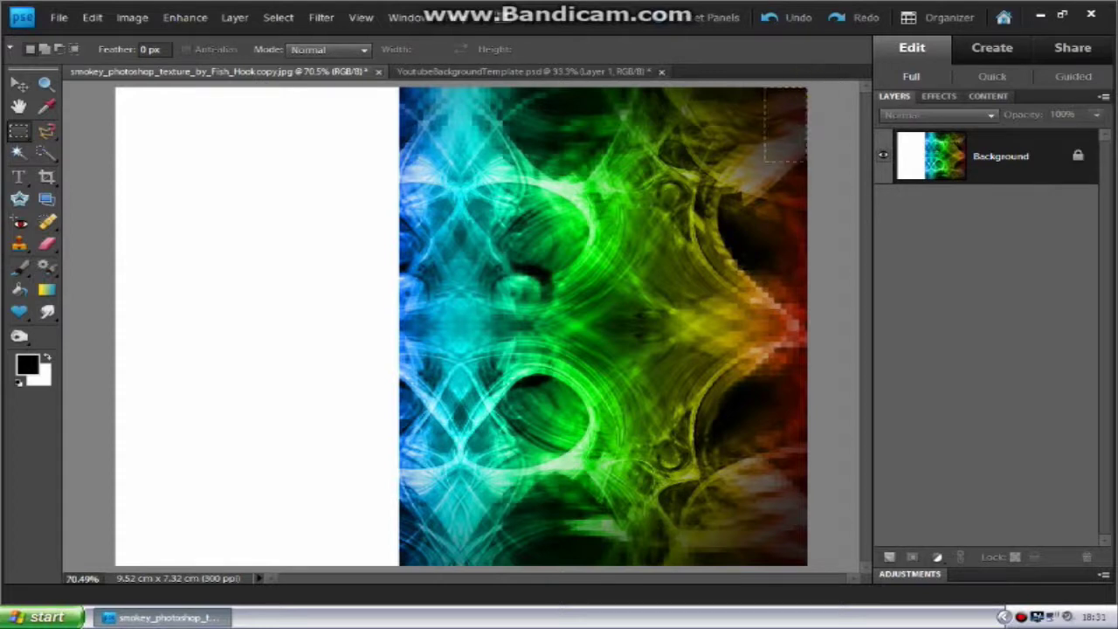
mouse_move(807, 87)
mouse_down()
mouse_move(603, 550)
mouse_move(570, 565)
mouse_move(460, 565)
mouse_up()
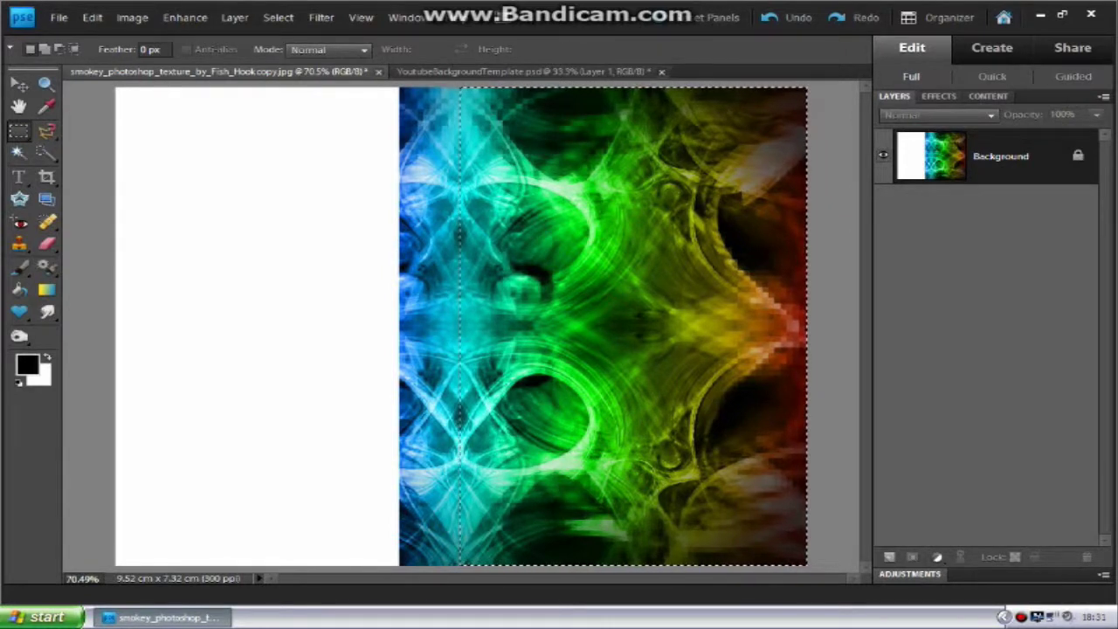
key(Delete)
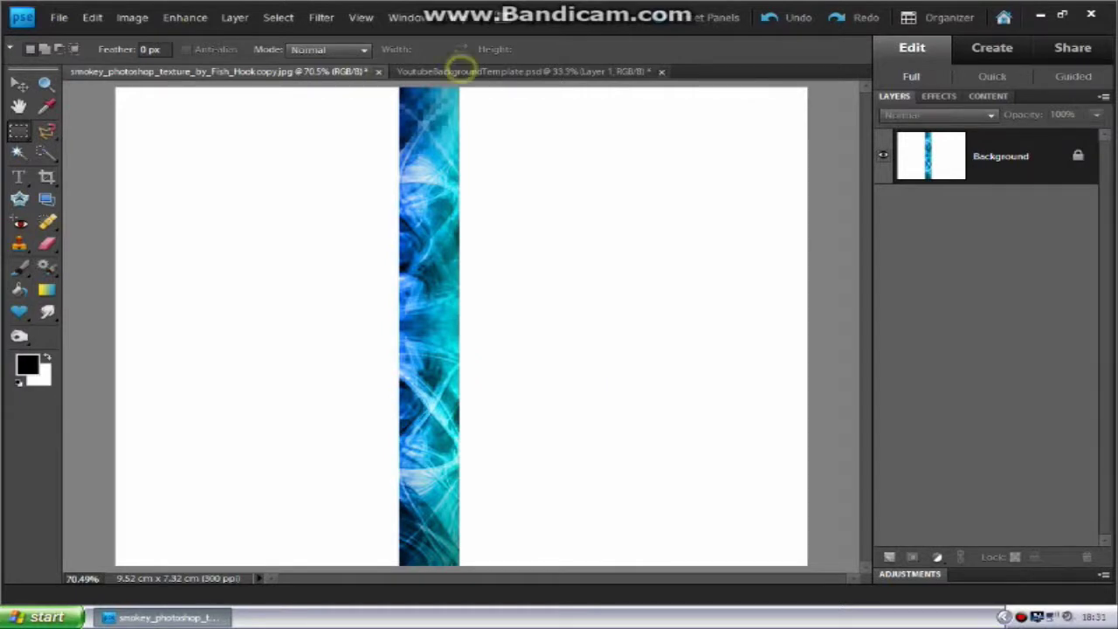
Step: Paste the green texture piece into YoutubeBackgroundTemplate and move it to the canvas's top-right corner
click(430, 73)
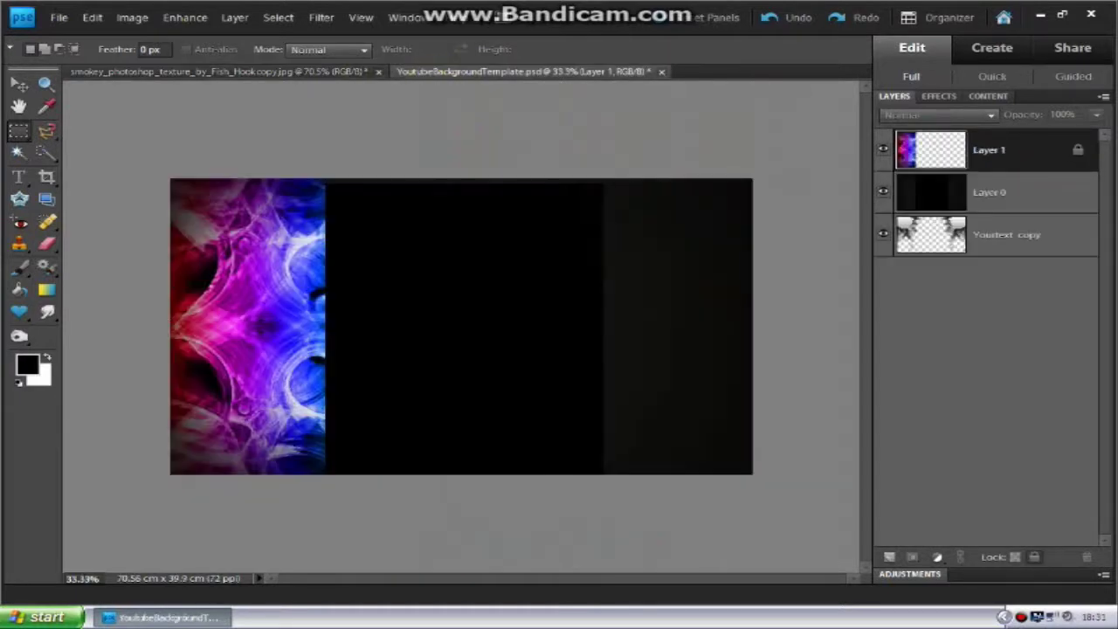
key(ctrl+v)
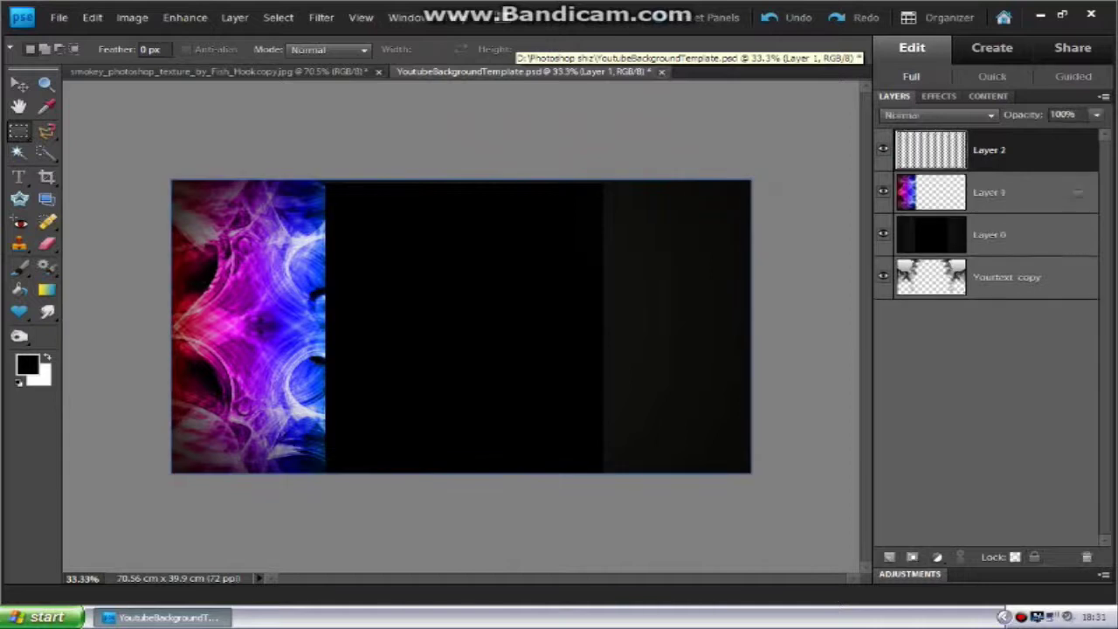
click(19, 84)
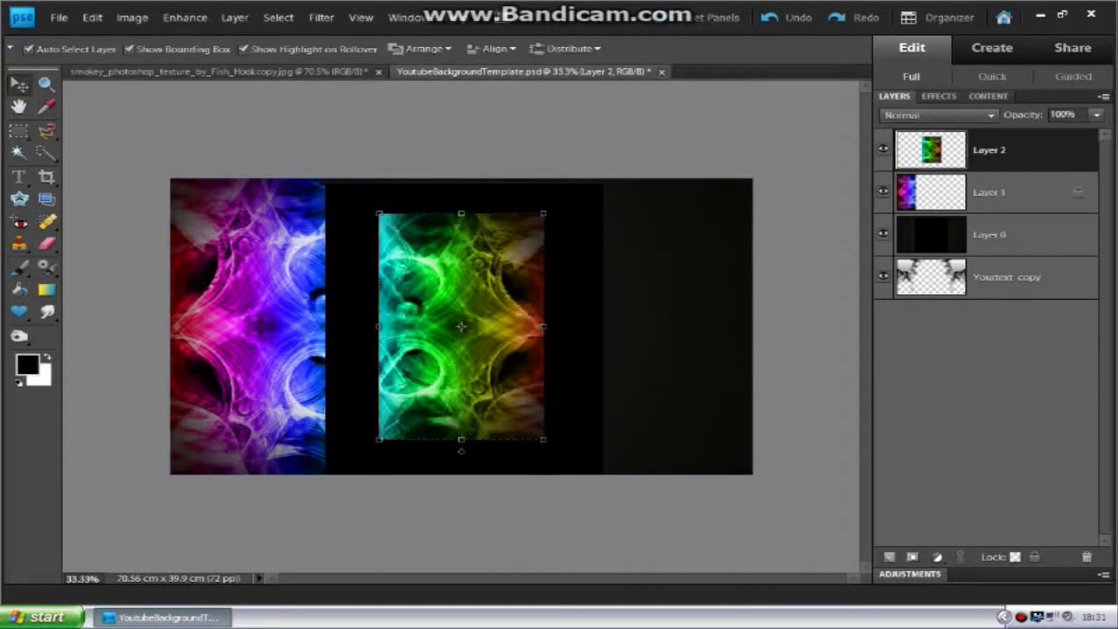
drag(462, 323, 670, 292)
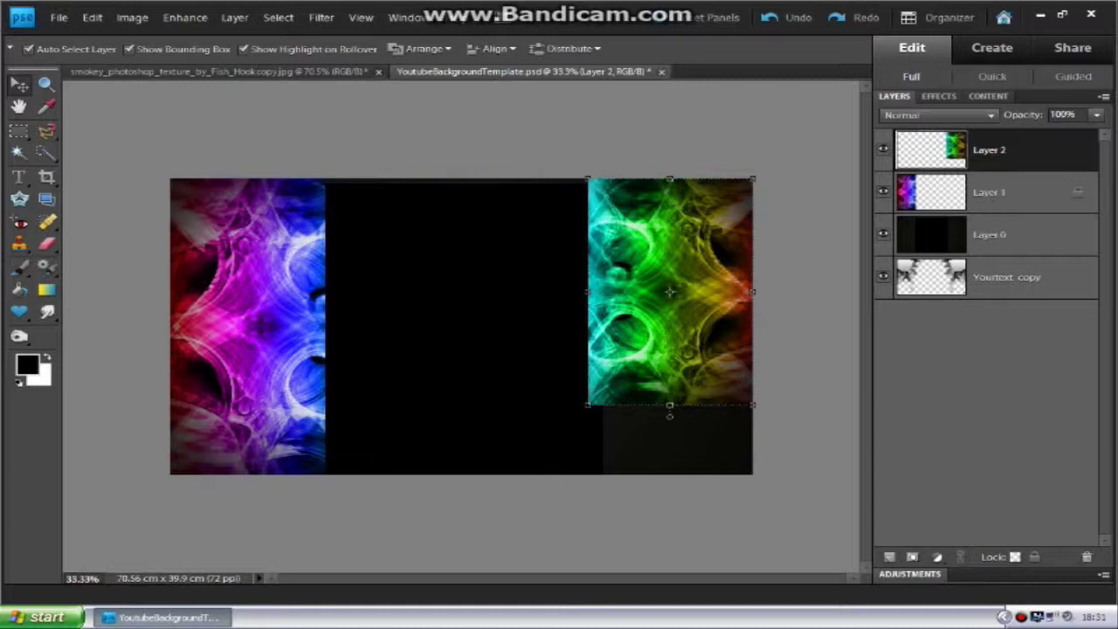
Step: Scale the green texture piece proportionally to about 131.9% from its top outer corner so it fills the full canvas height
key(ctrl+equal)
key(ctrl+equal)
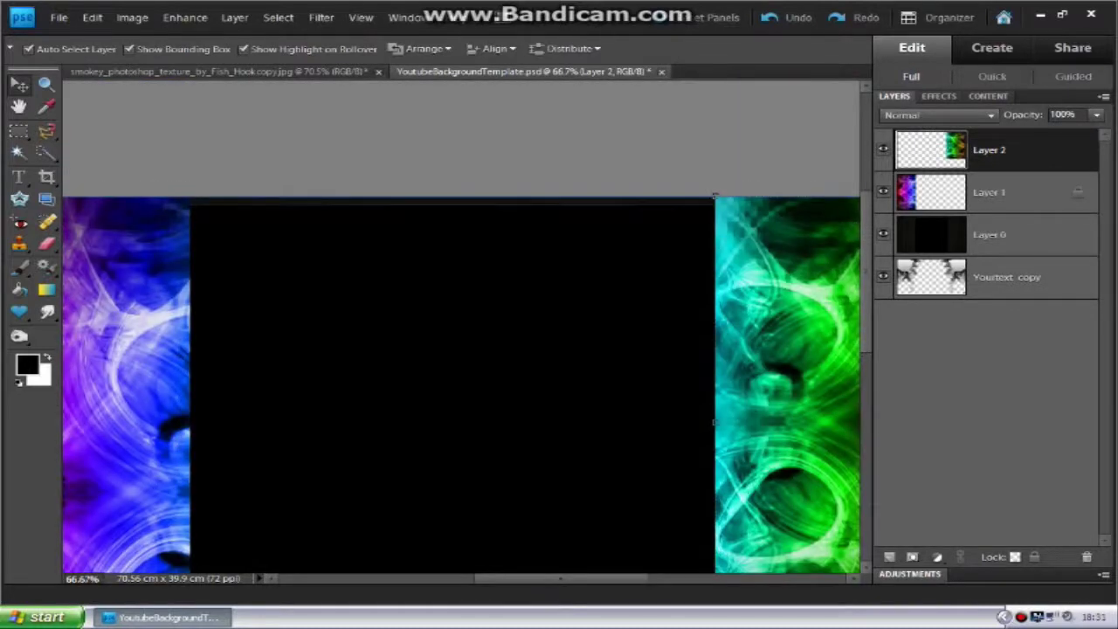
scroll(462, 384, right, 5)
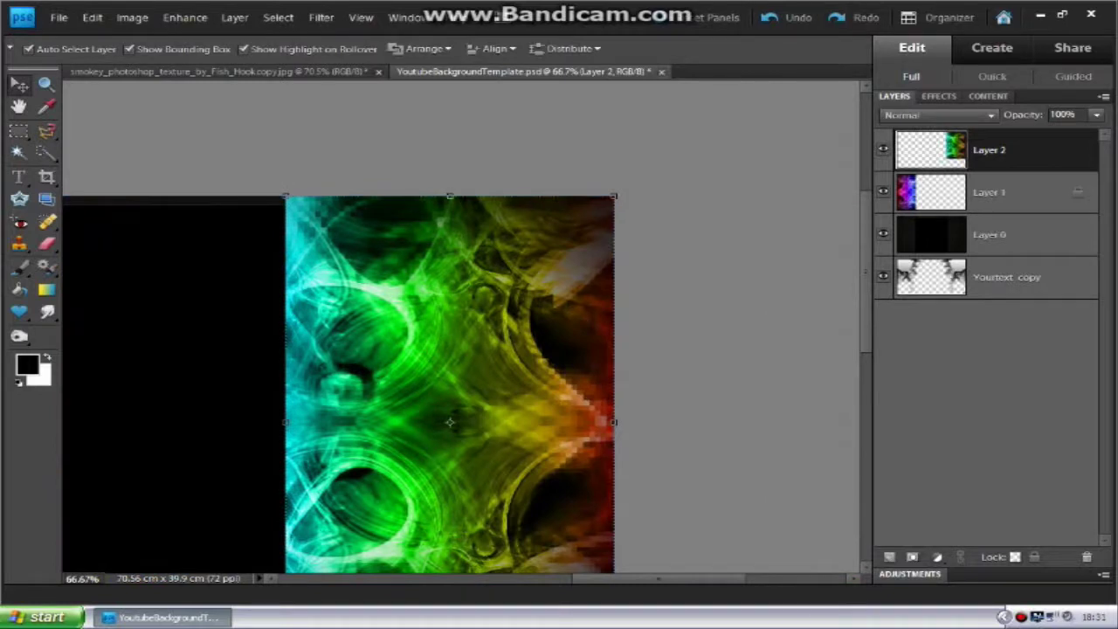
key(ctrl+minus)
key(ctrl+minus)
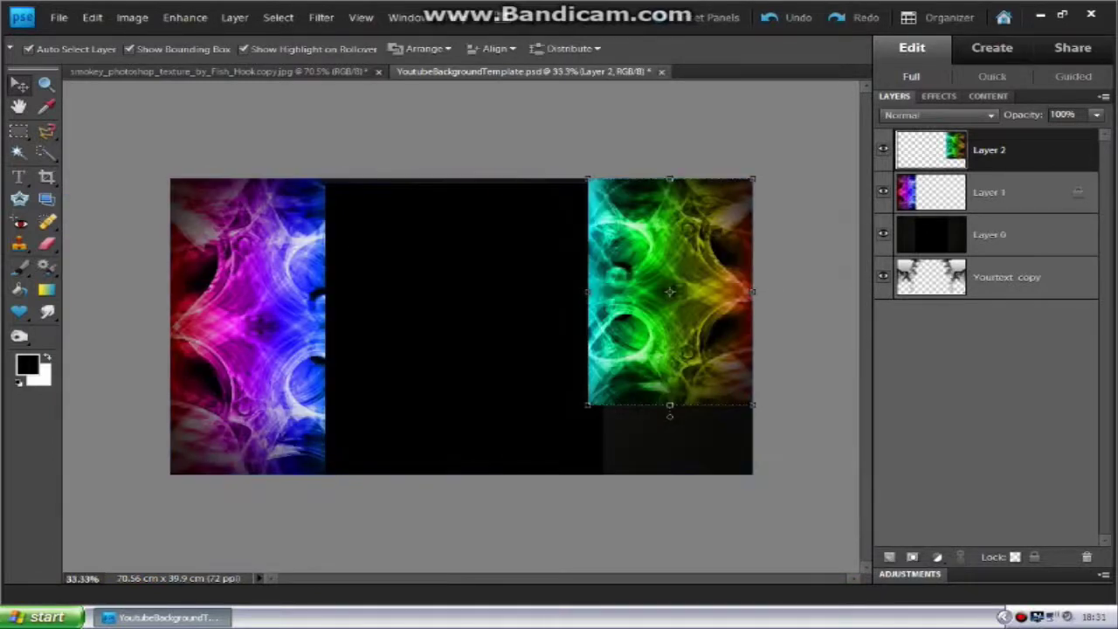
drag(587, 404, 534, 476)
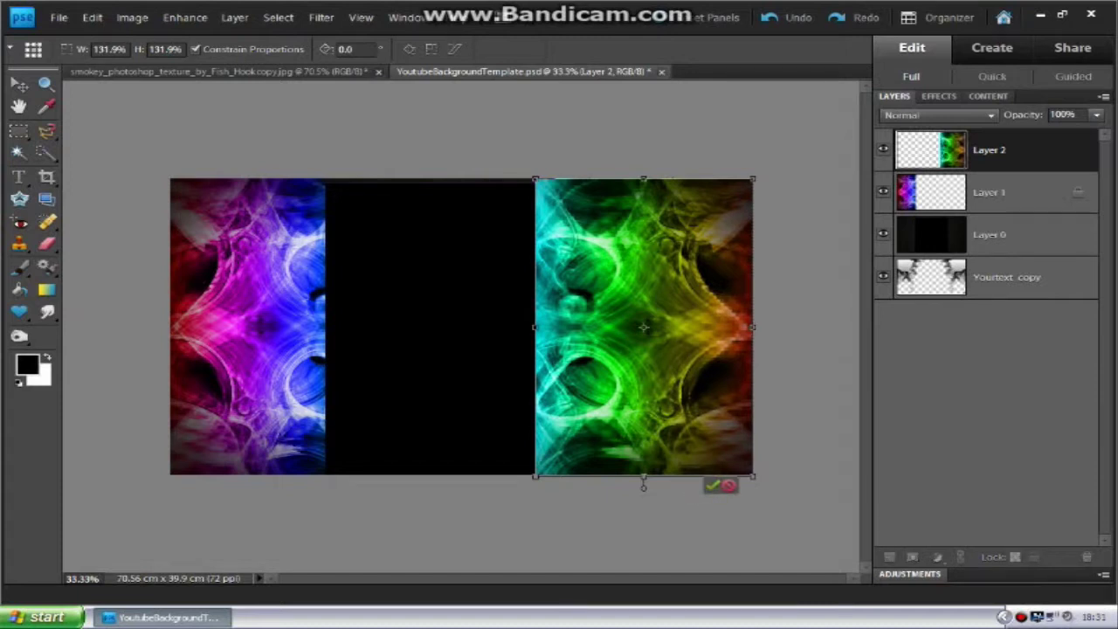
click(713, 485)
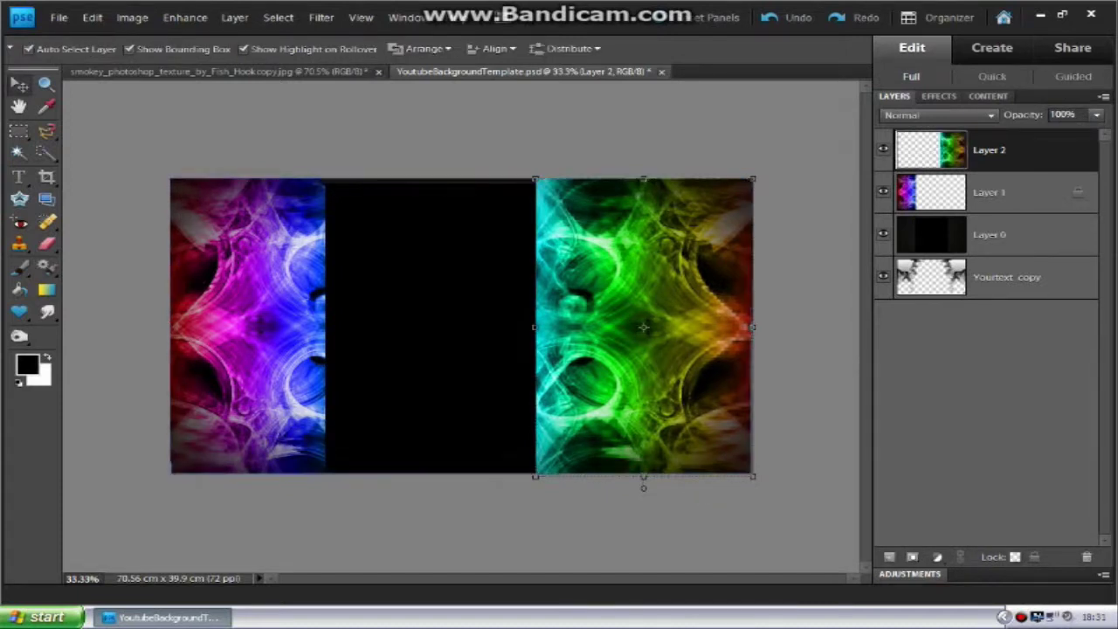
Step: Select the central black box on Layer 0 with the Magic Wand at tolerance 7
click(991, 193)
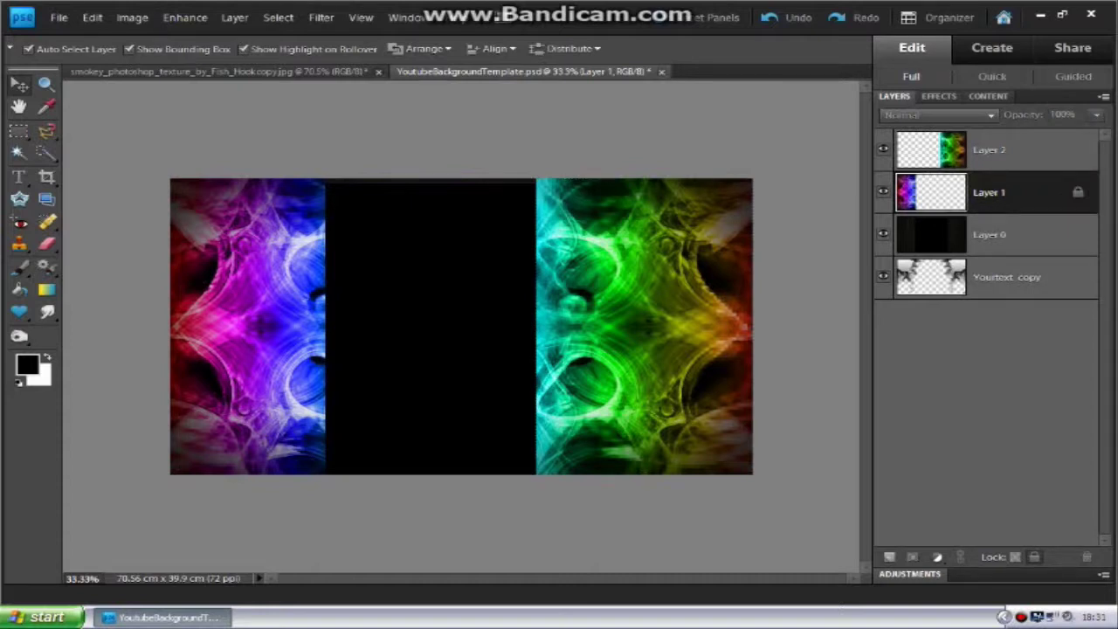
click(981, 226)
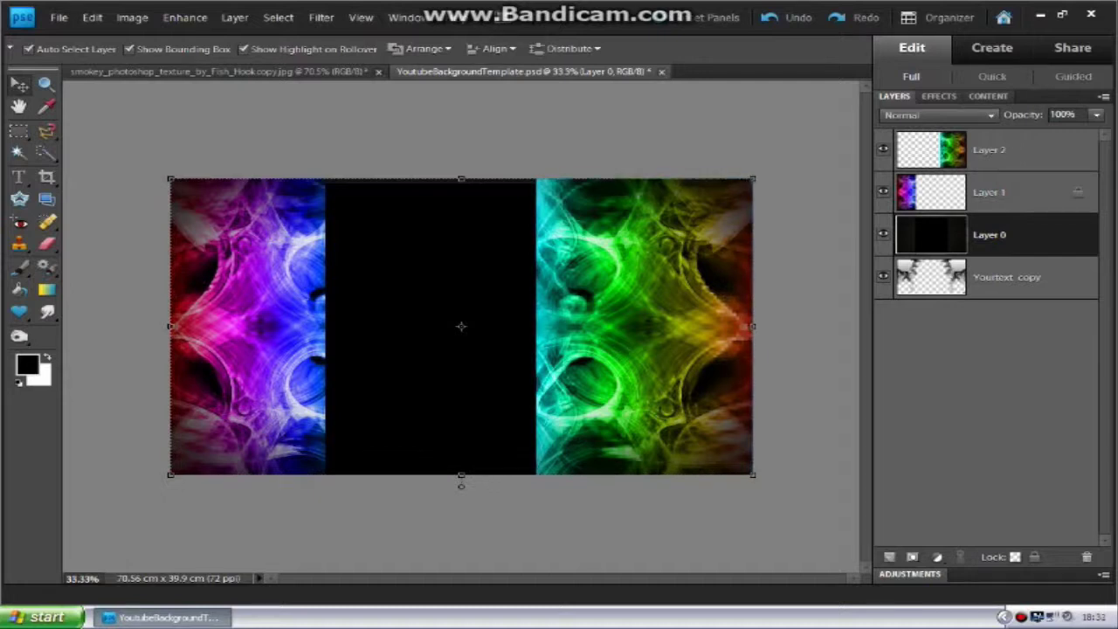
key(w)
click(399, 217)
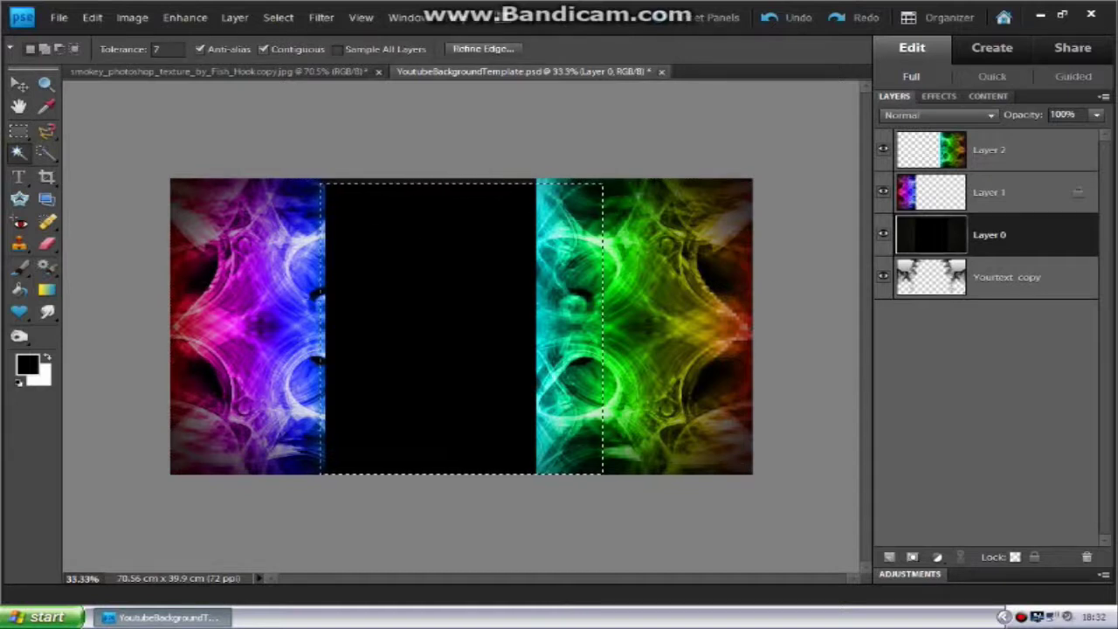
key(ctrl+d)
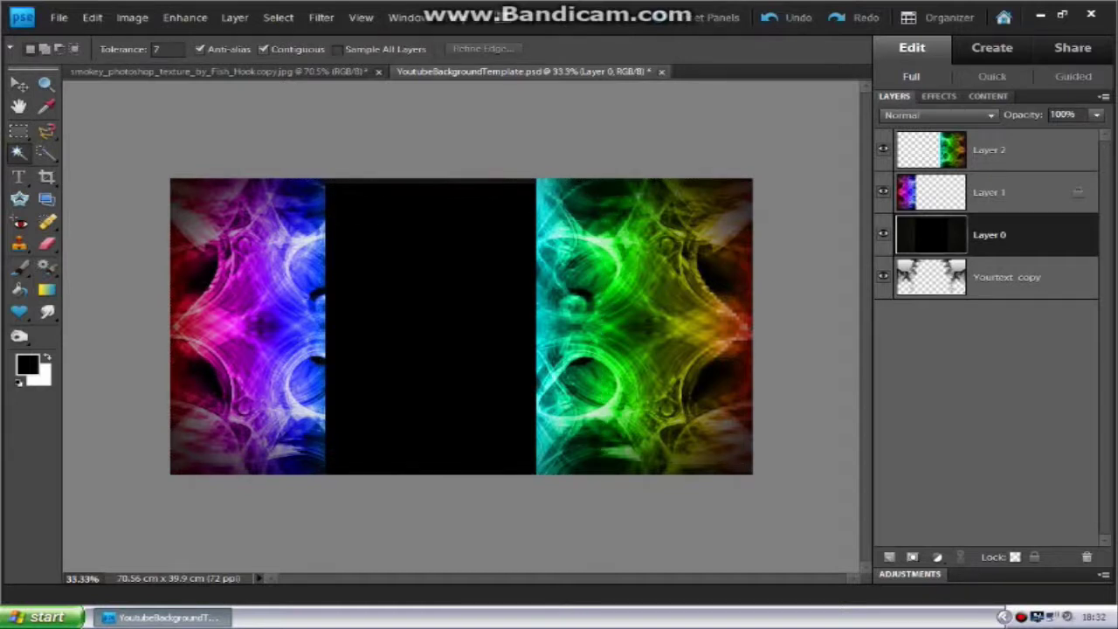
click(343, 191)
click(19, 131)
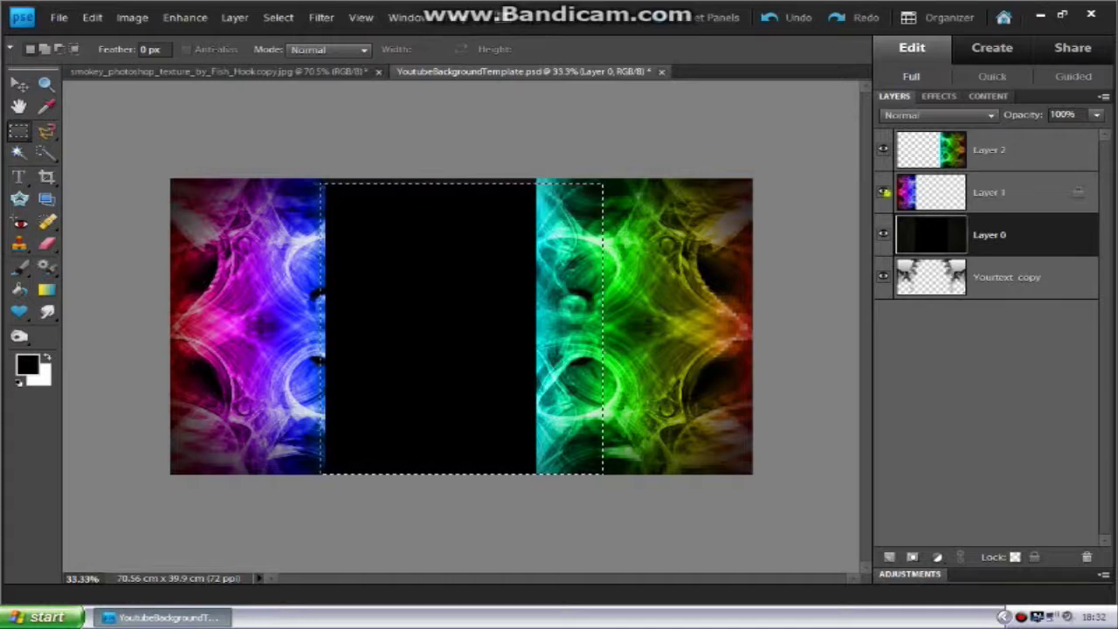
Step: Delete the part of Layer 2's green texture inside the central box selection, with Layer 1 hidden meanwhile, and deselect
click(883, 192)
click(900, 149)
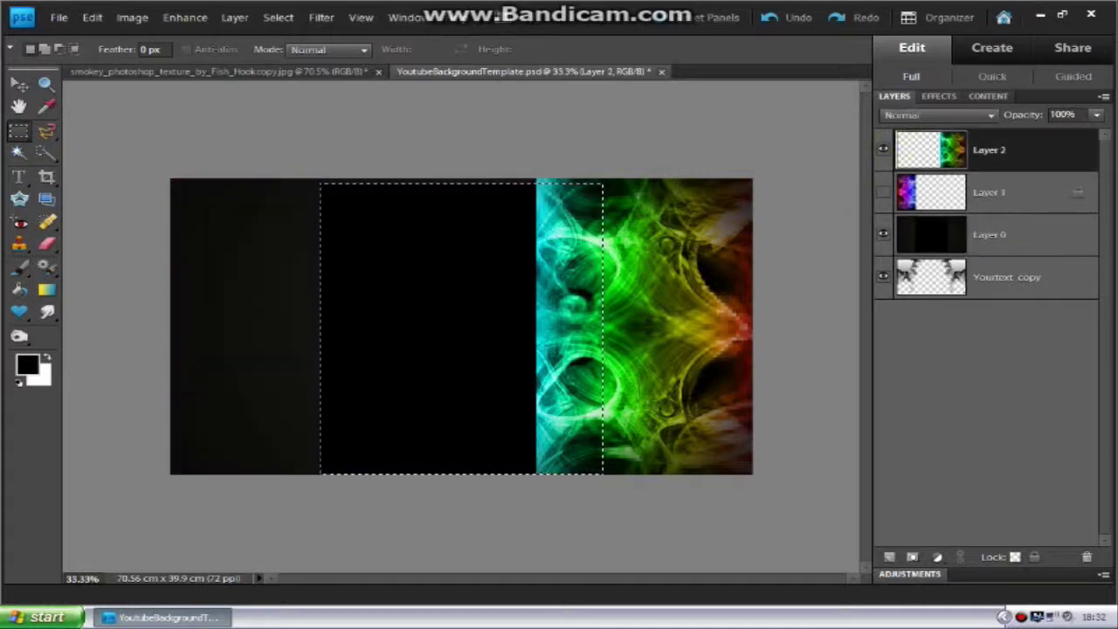
click(883, 150)
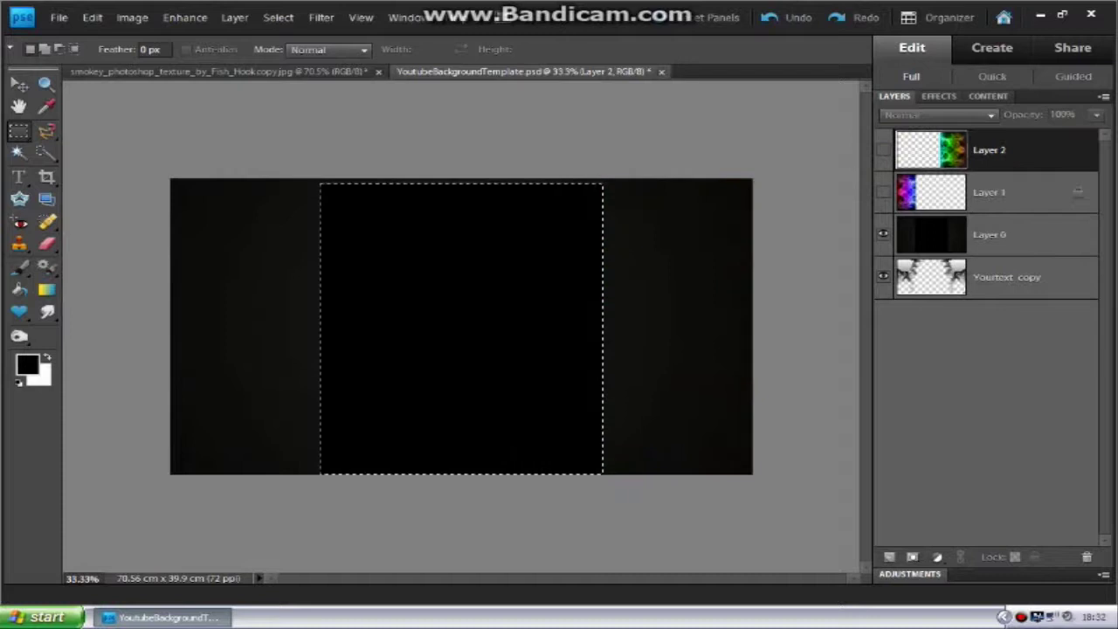
click(884, 148)
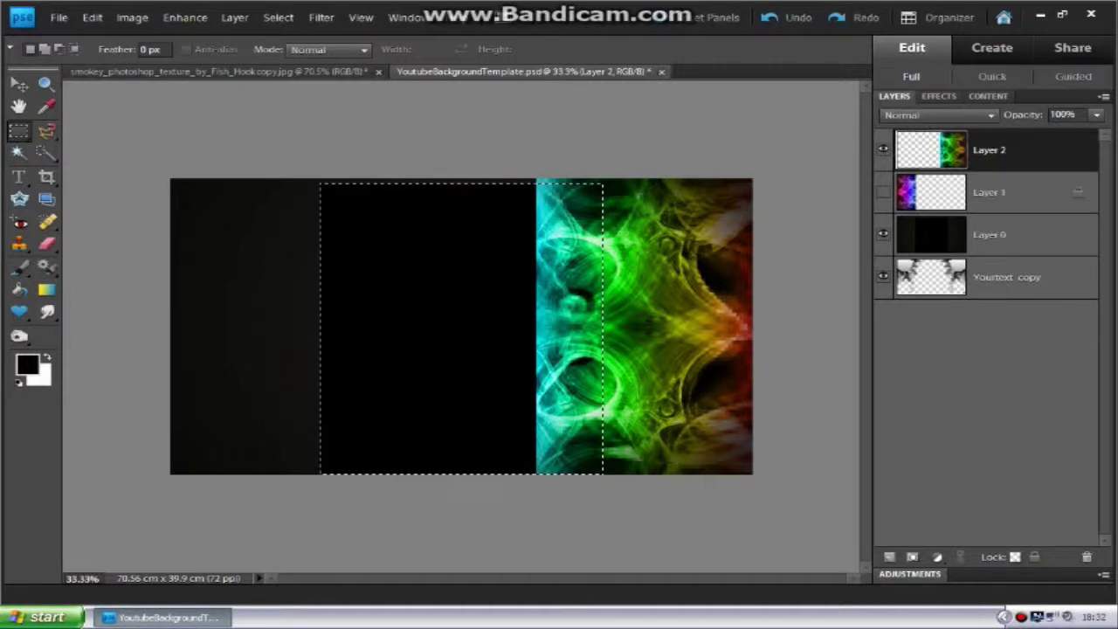
key(Delete)
key(ctrl+d)
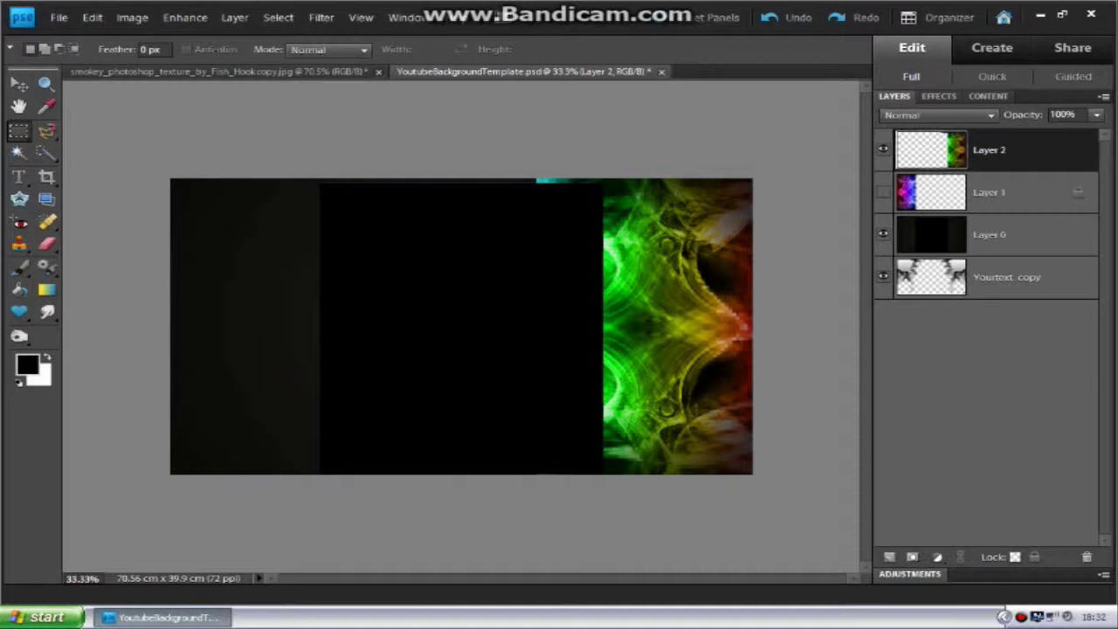
click(884, 191)
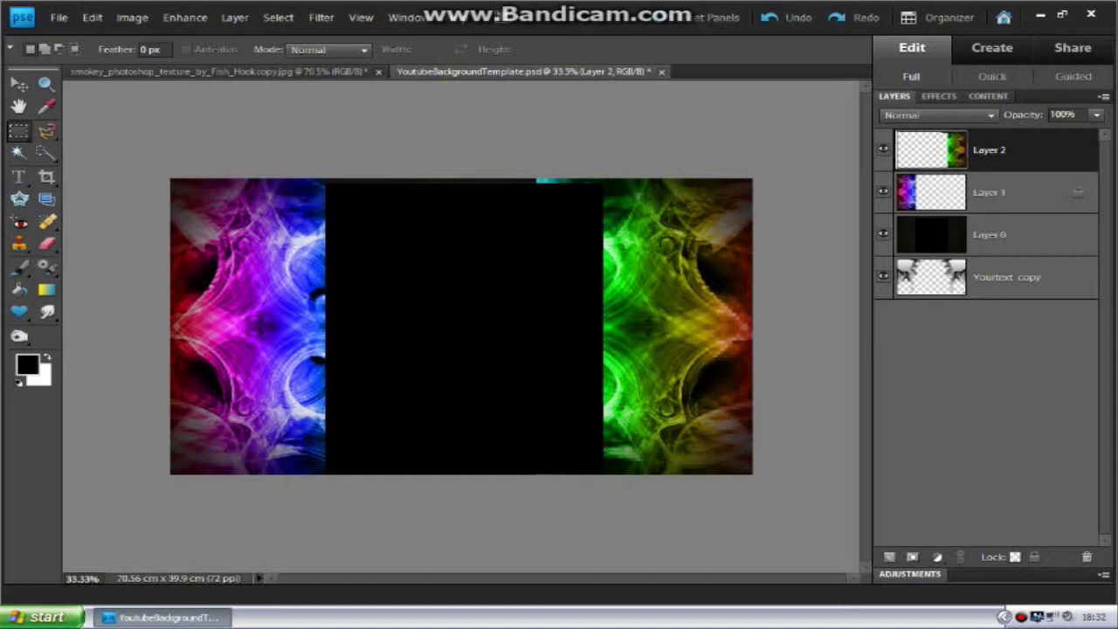
Step: Cut a narrow vertical strip from the blue edge of the smokey texture image and paste it into YoutubeBackgroundTemplate
click(316, 73)
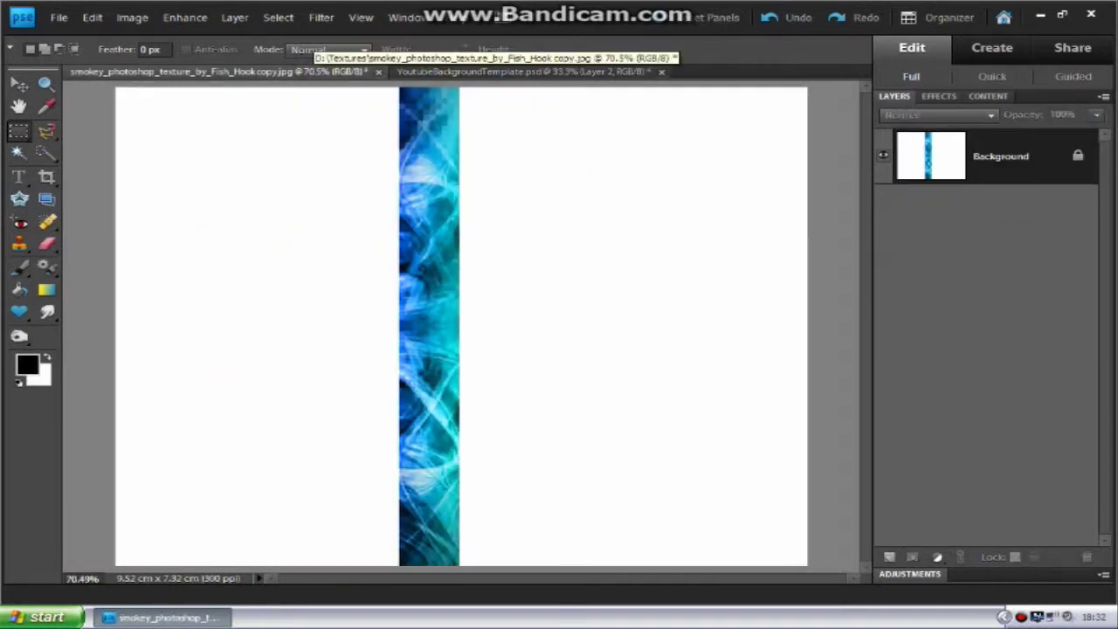
drag(418, 88, 400, 312)
drag(398, 352, 399, 388)
key(Delete)
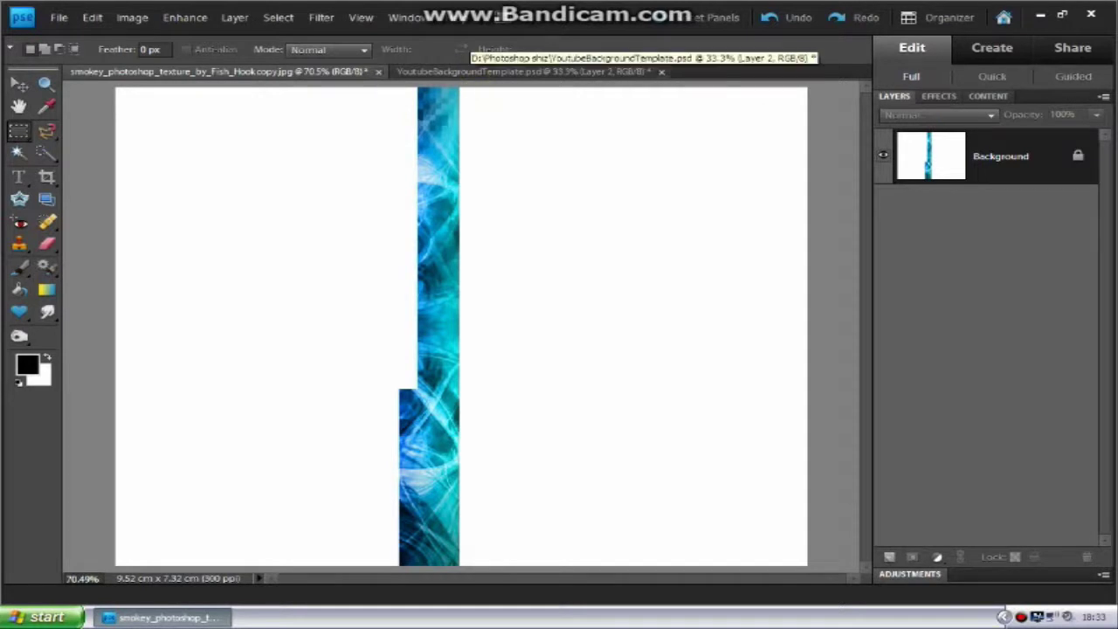
click(434, 71)
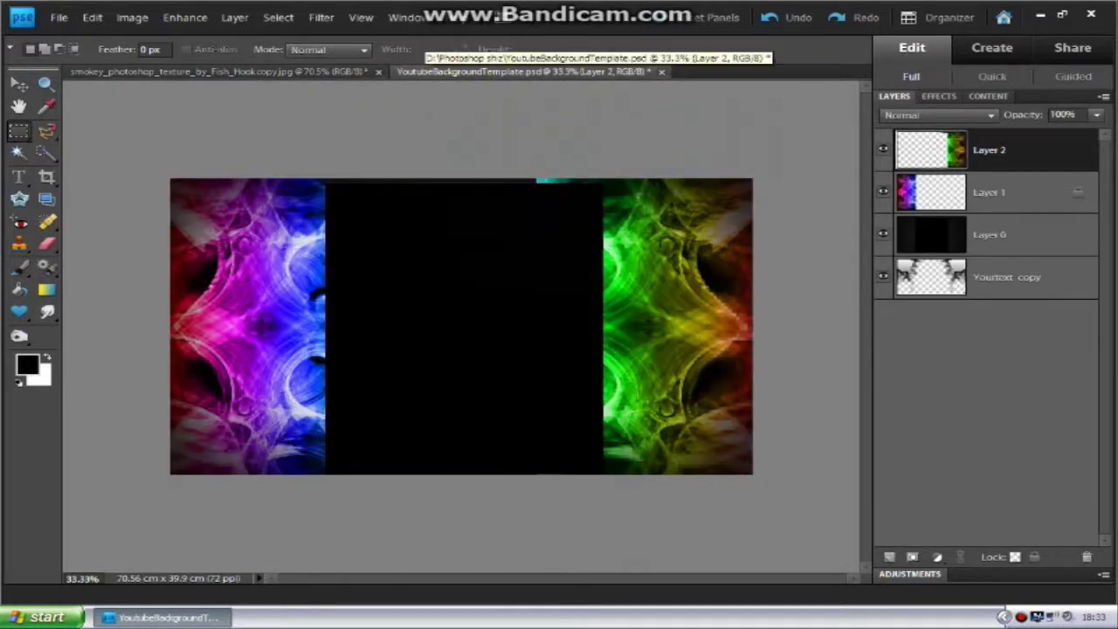
key(ctrl+v)
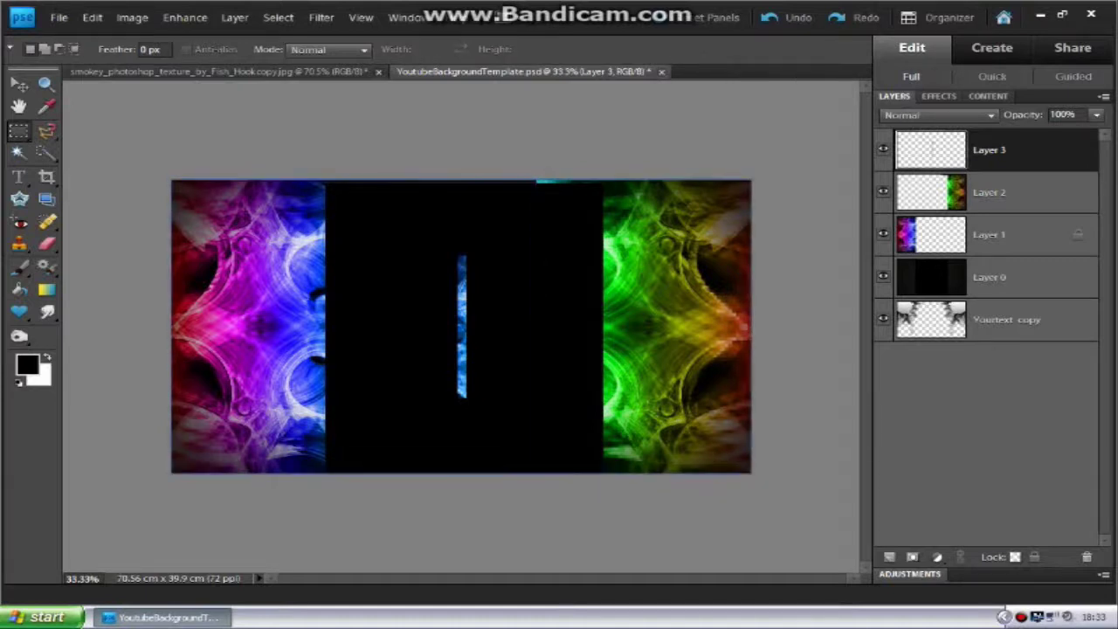
Step: Rotate the pasted blue strip by 90 degrees so it lies horizontally
key(ctrl+t)
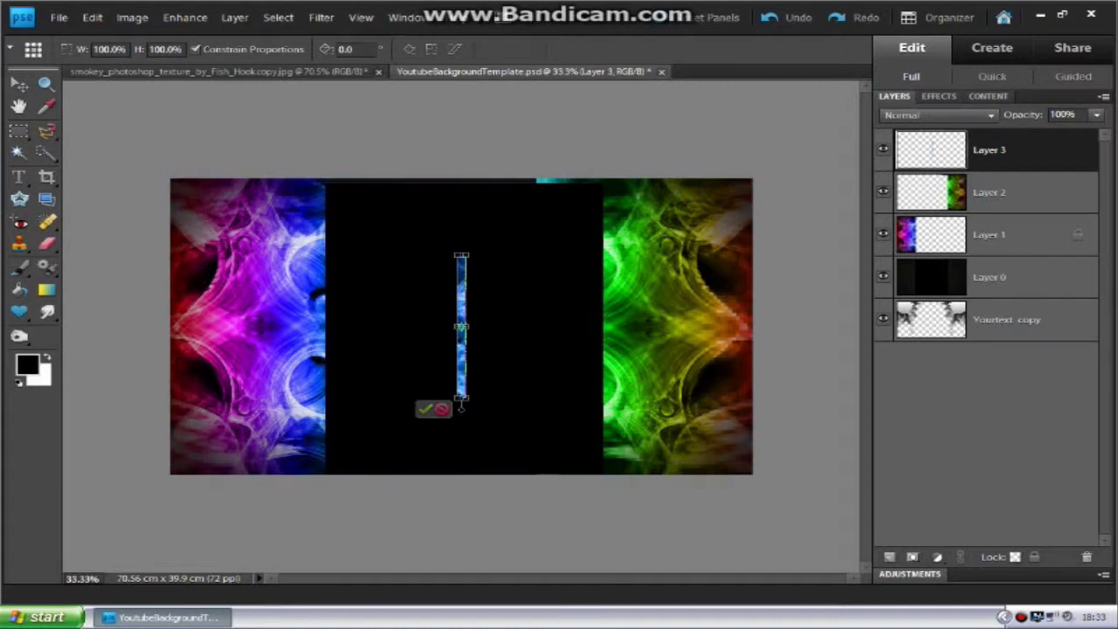
drag(469, 248, 542, 327)
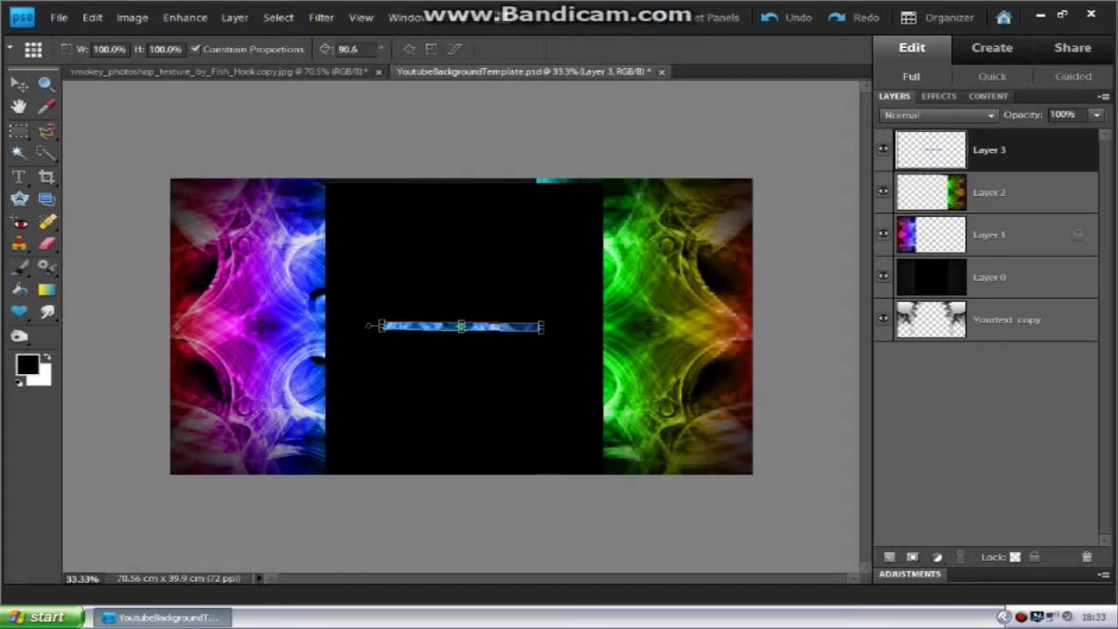
click(360, 46)
key(BackSpace)
key(BackSpace)
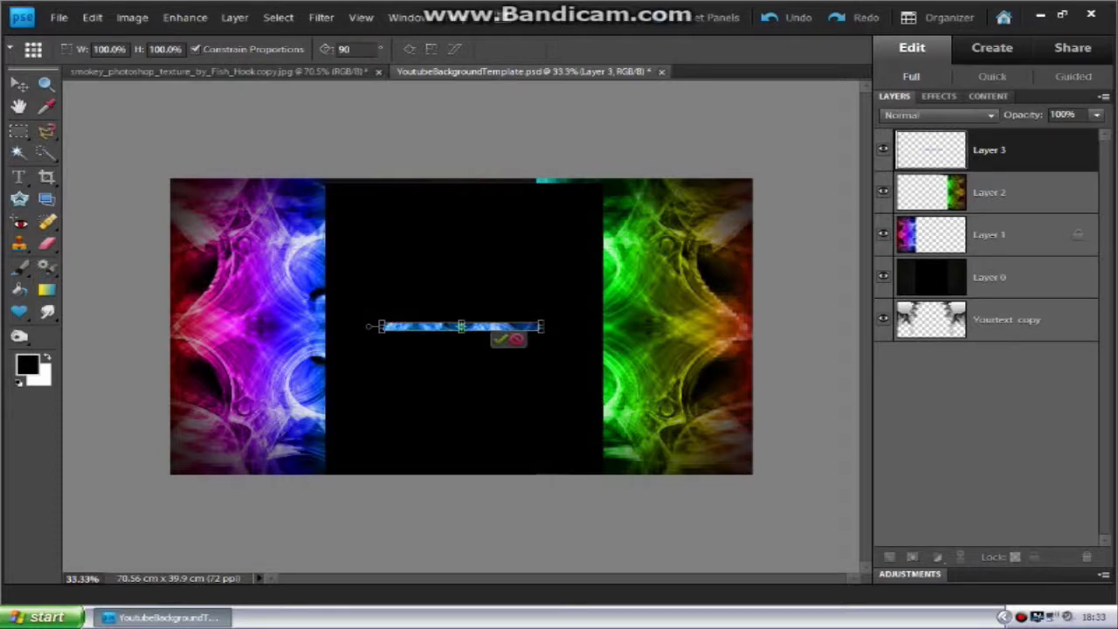
click(500, 338)
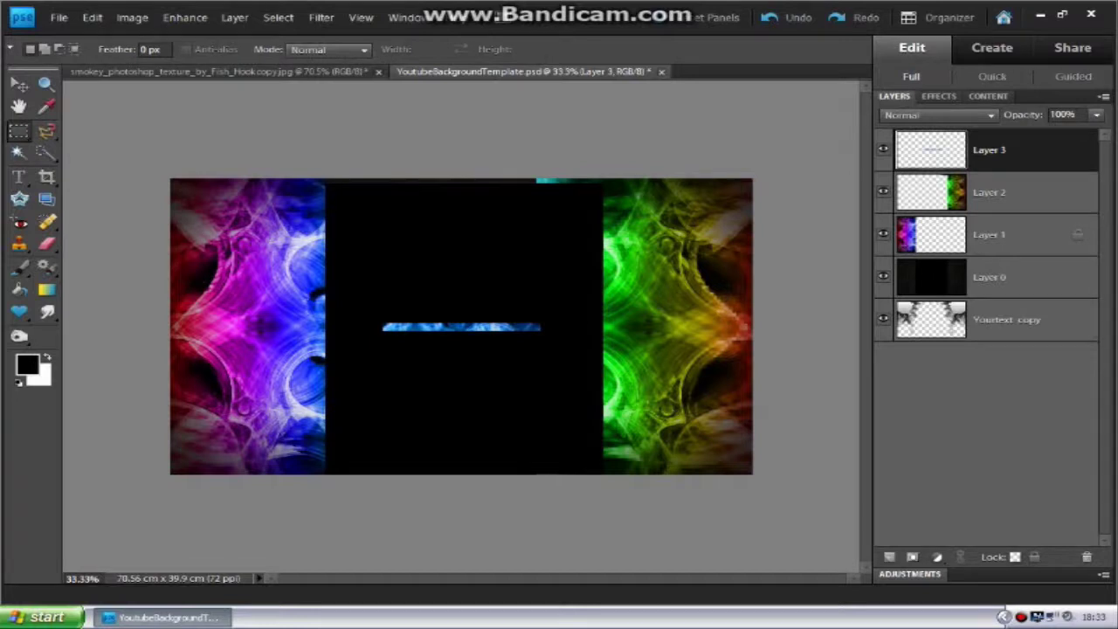
Step: Move the blue strip to the canvas's top edge beside the blue texture and scale it to 137.7% width and 87.7% height
key(v)
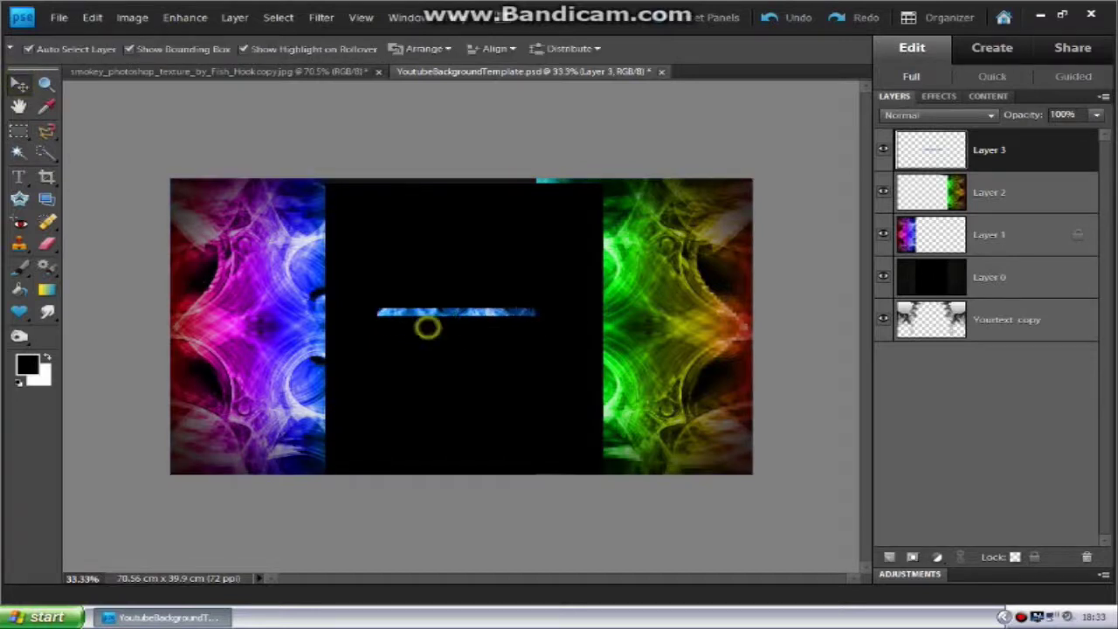
drag(425, 326, 368, 182)
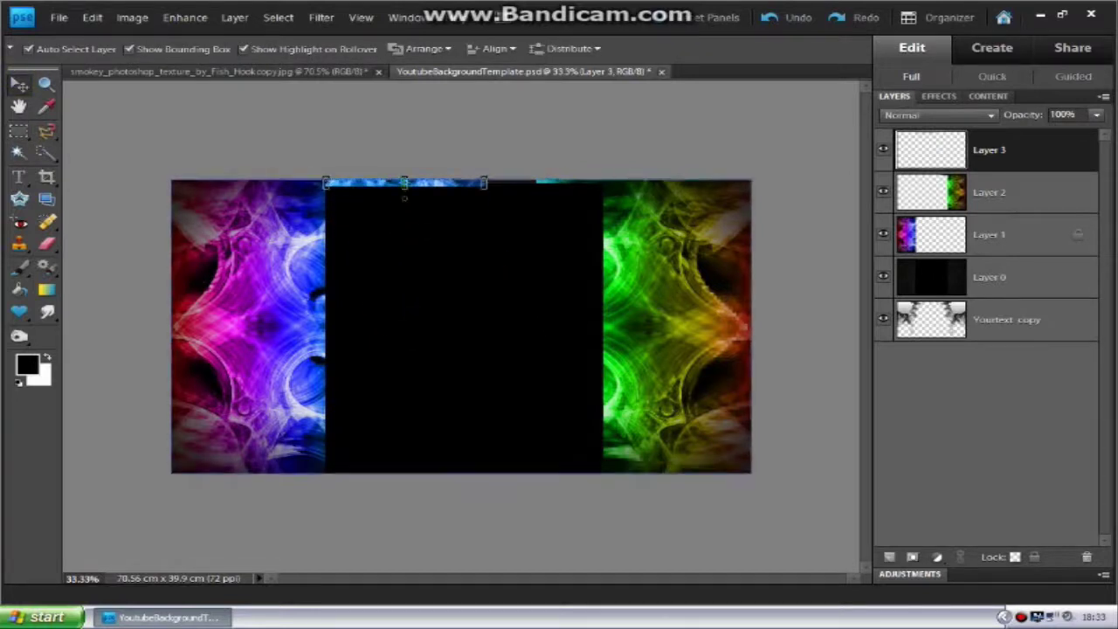
drag(486, 187, 544, 184)
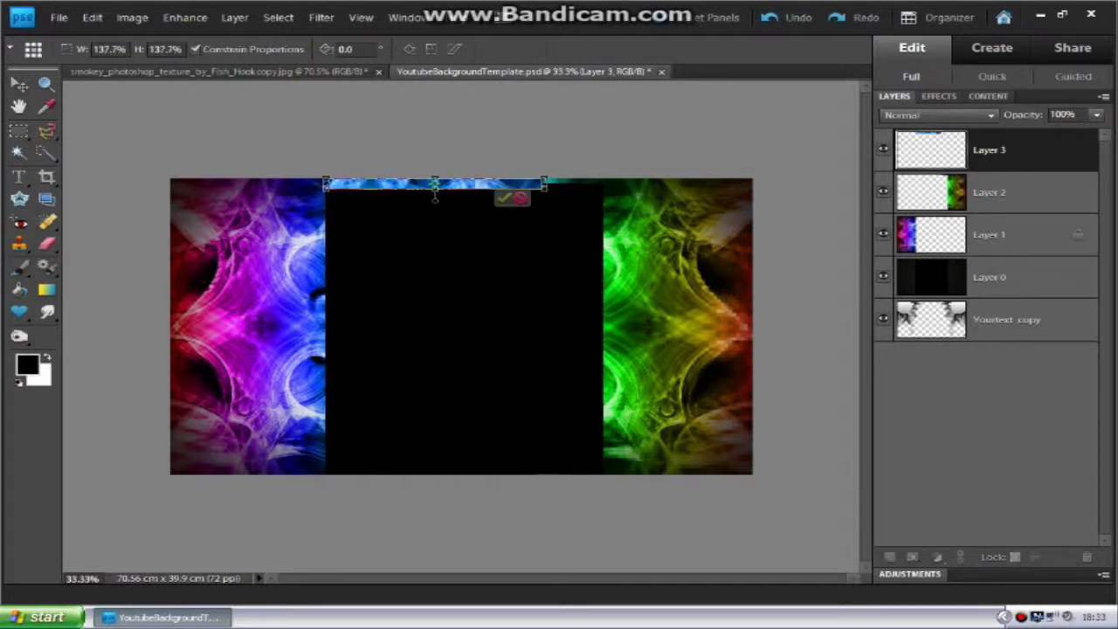
drag(435, 190, 434, 189)
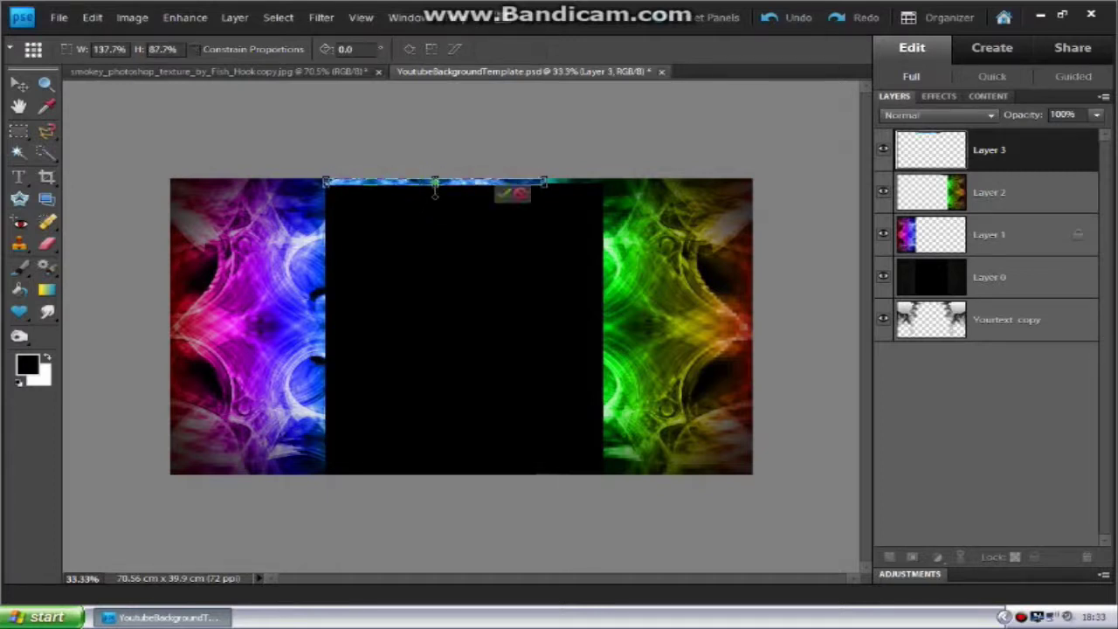
click(504, 191)
key(ctrl+z)
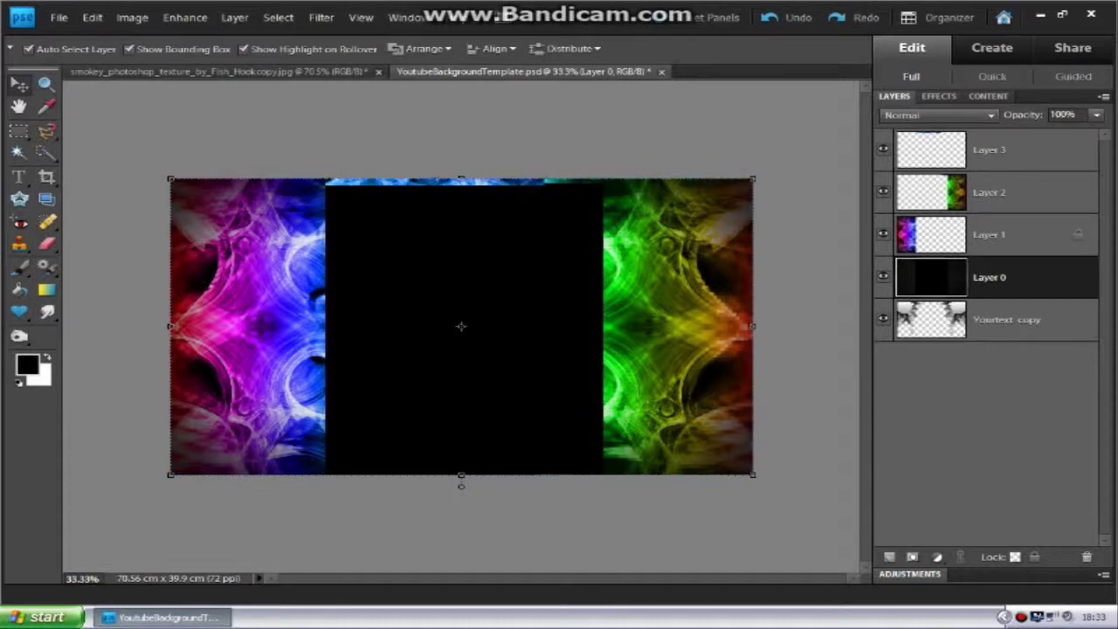
Step: Shift the blue strip on Layer 3 slightly upward to line it up with the thin border above the black box
click(1006, 149)
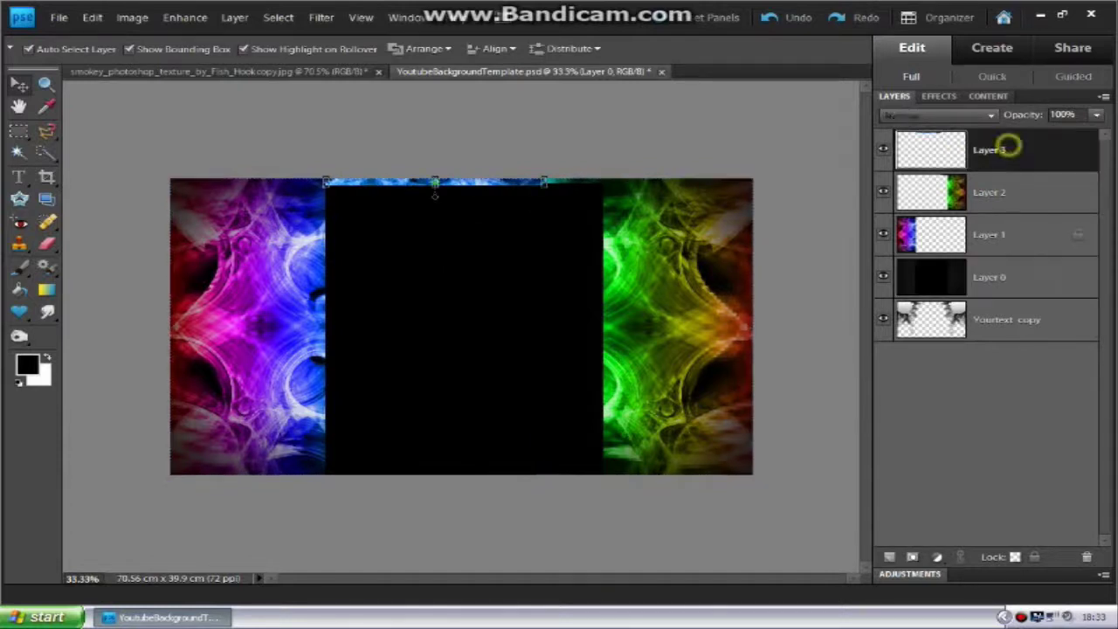
mouse_move(435, 184)
mouse_down()
mouse_move(435, 214)
mouse_move(434, 184)
mouse_up()
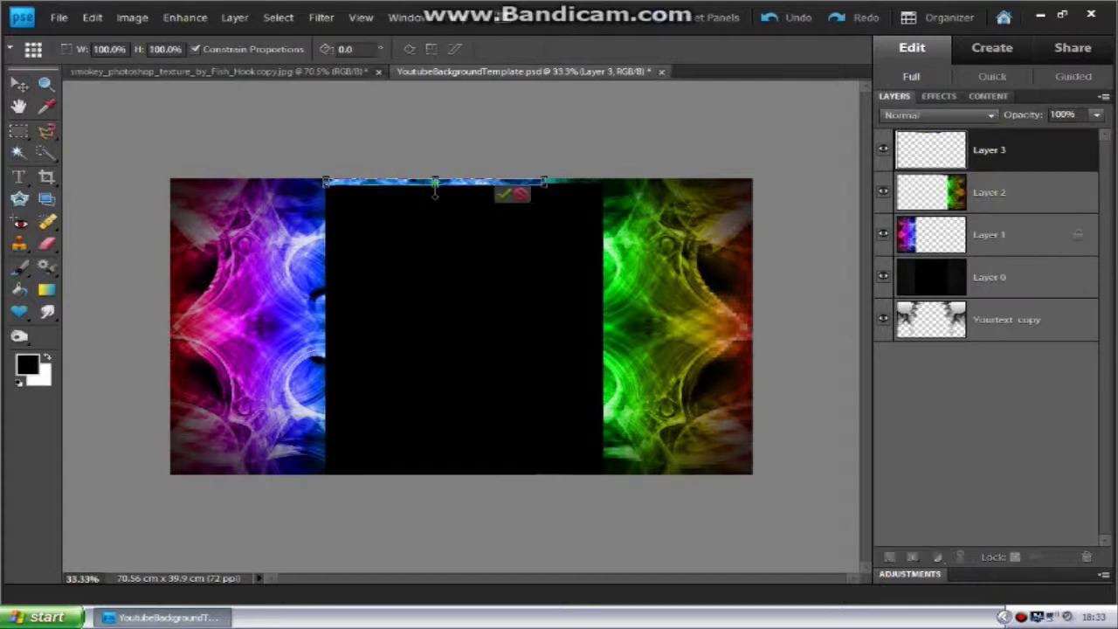
click(503, 194)
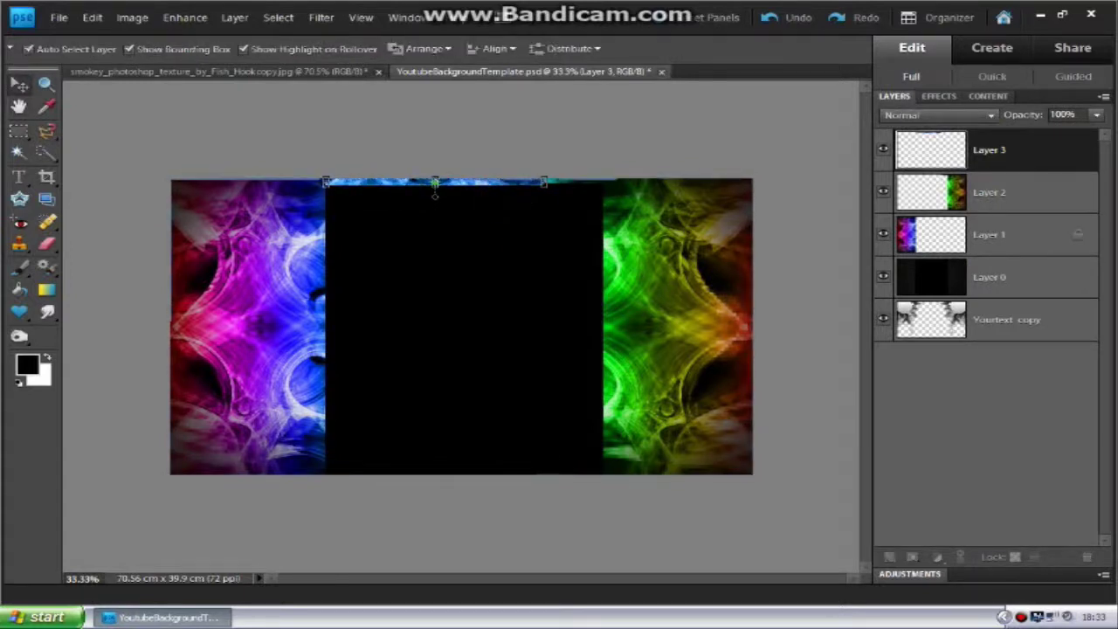
click(477, 188)
mouse_move(482, 183)
mouse_down()
mouse_move(507, 258)
mouse_move(490, 181)
mouse_up()
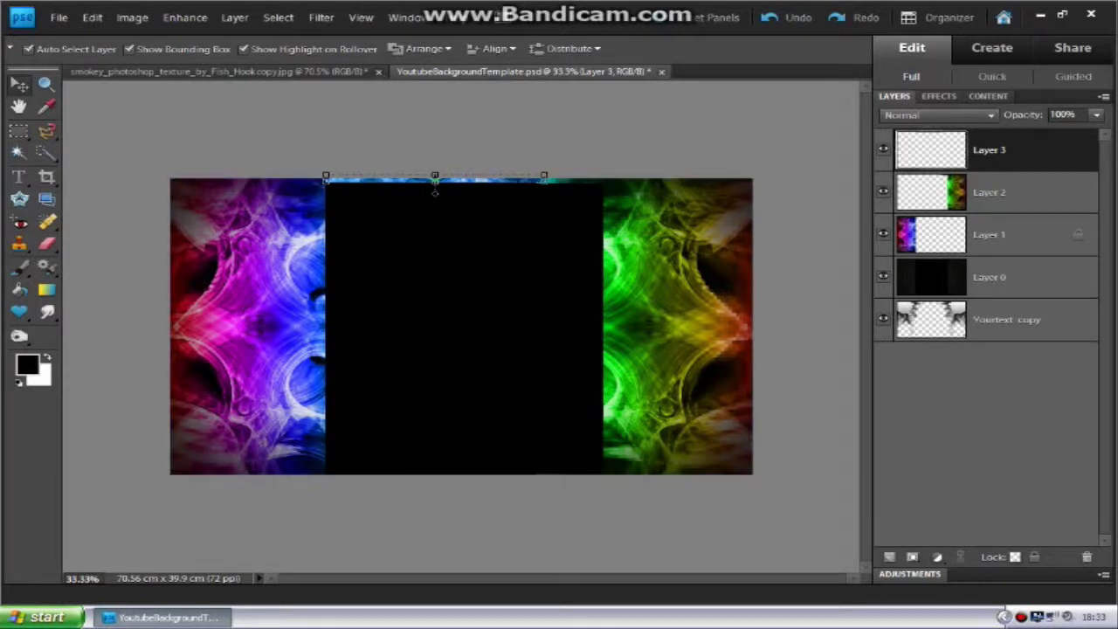
Step: Copy the selected piece of the thin top strip from Layer 3 onto a new layer
key(e)
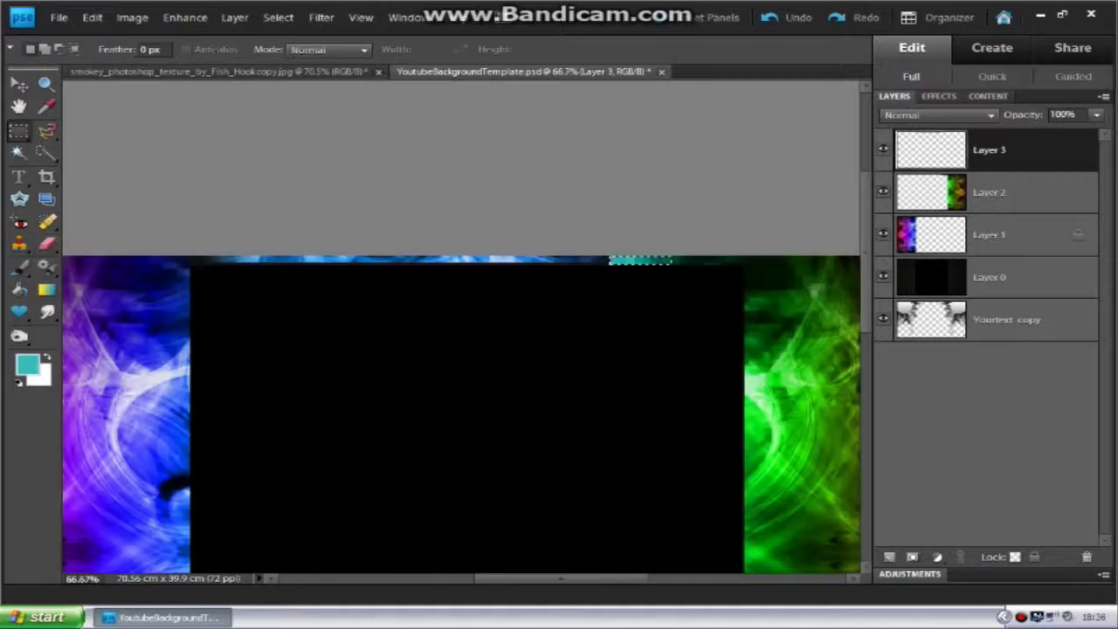
key(ctrl+shift+alt+n)
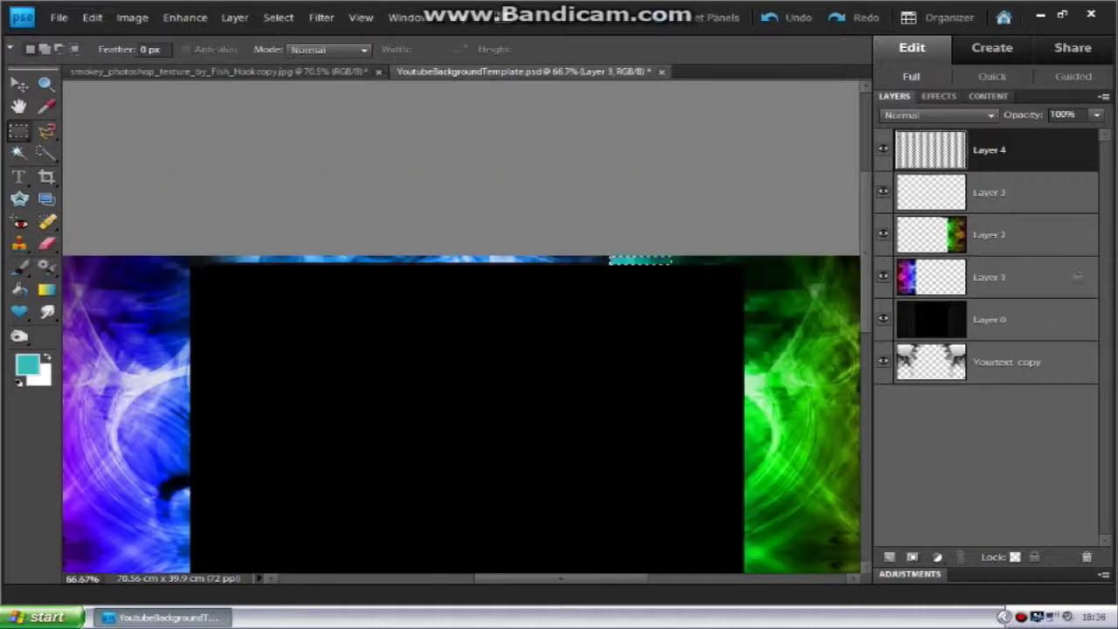
click(18, 83)
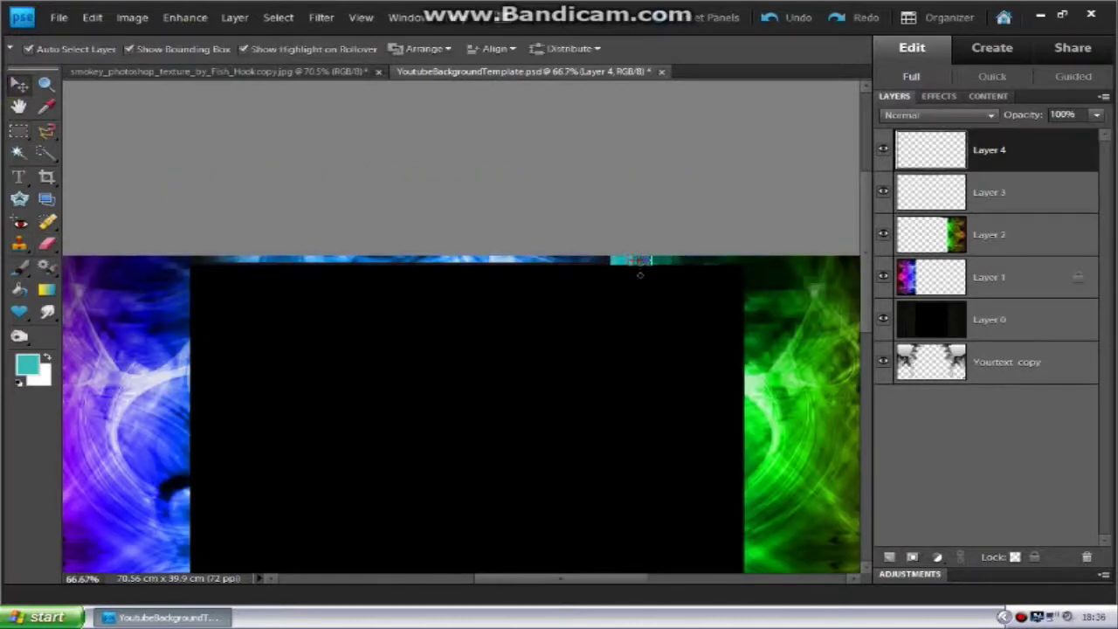
click(629, 262)
drag(606, 271, 524, 298)
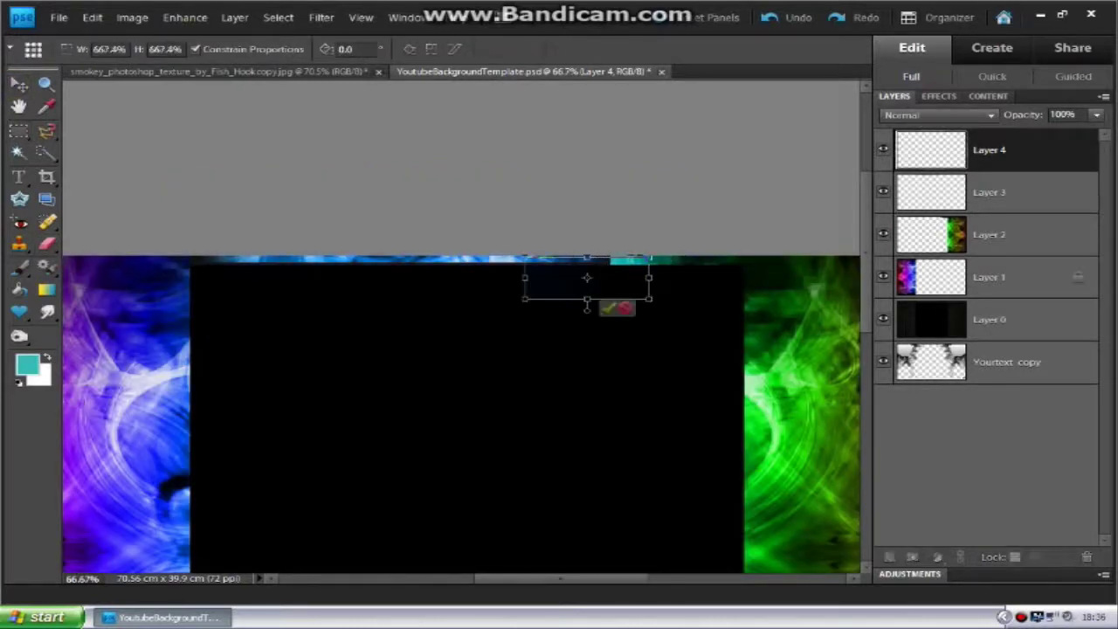
click(624, 307)
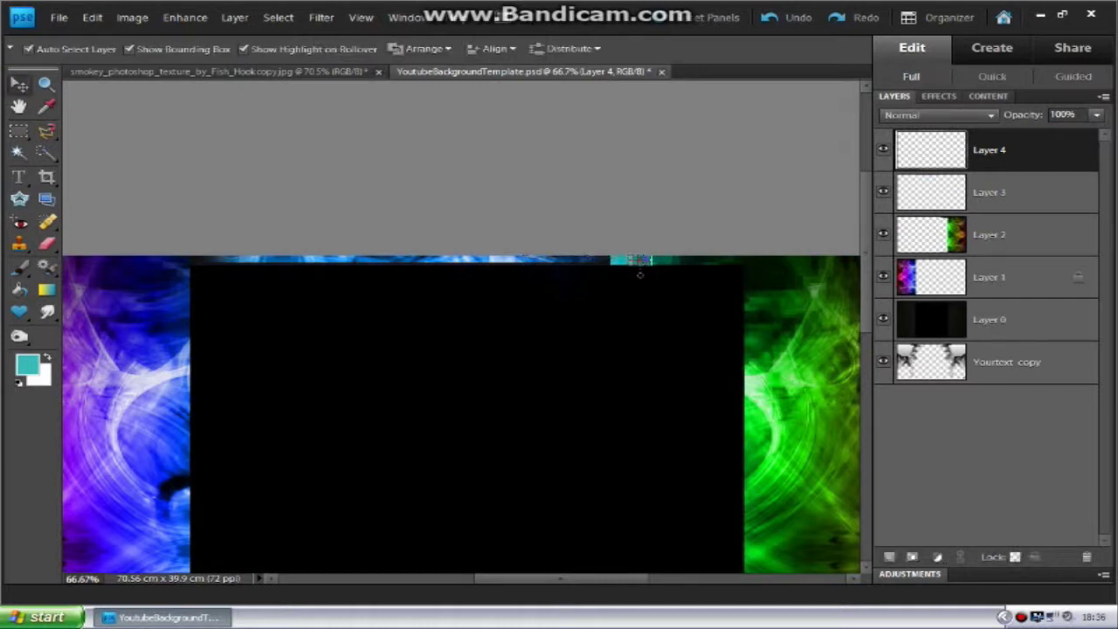
click(614, 264)
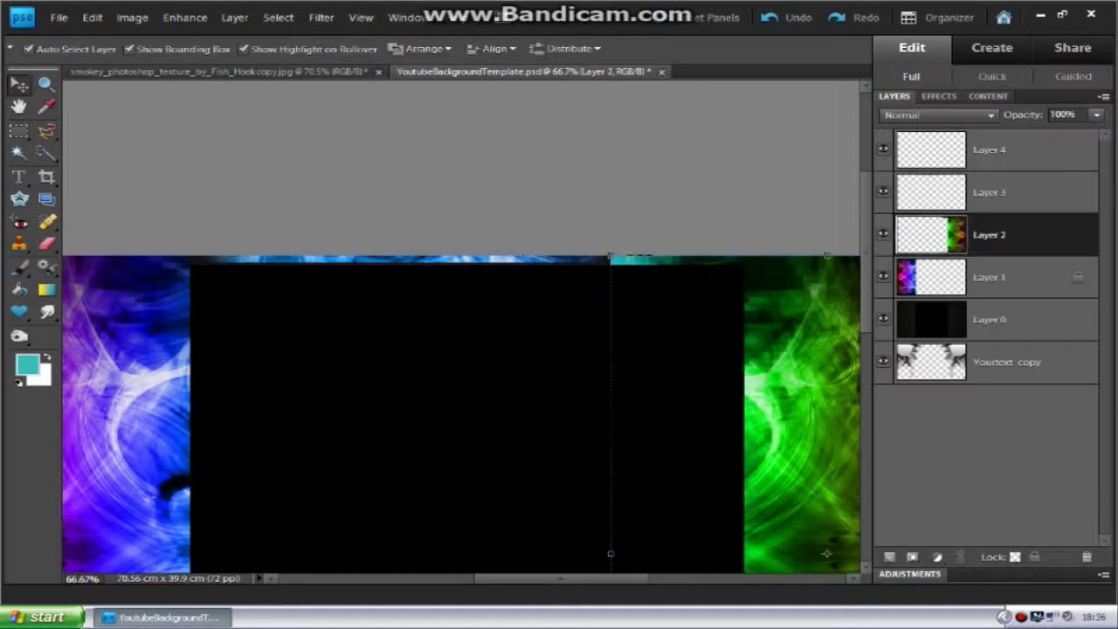
click(1020, 183)
click(1017, 156)
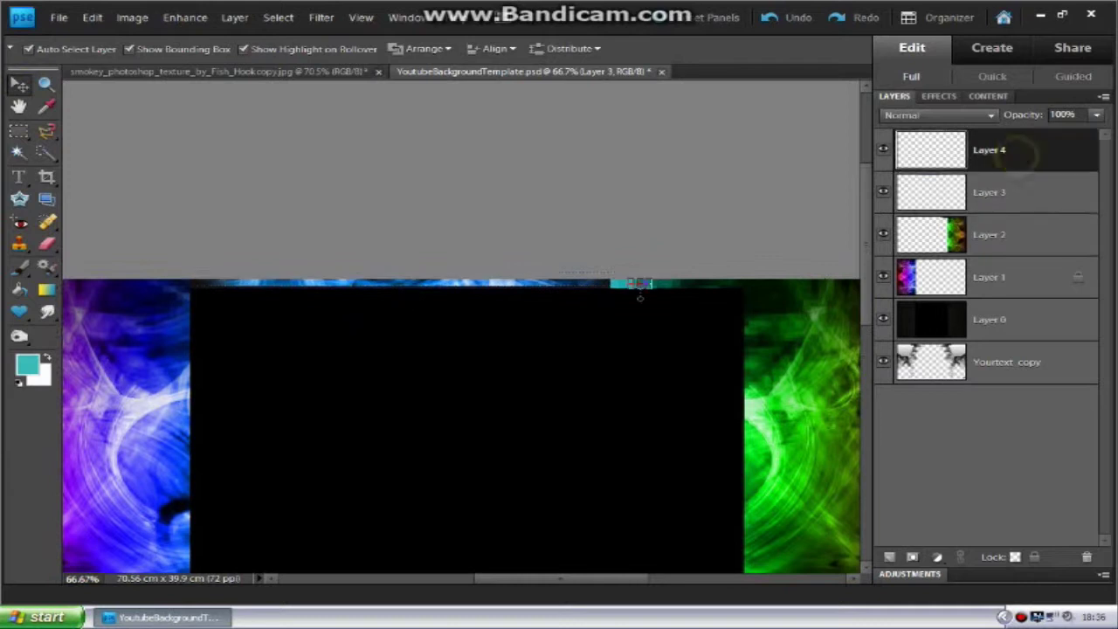
mouse_move(641, 290)
mouse_down()
mouse_move(551, 285)
mouse_move(697, 285)
mouse_move(639, 287)
mouse_up()
click(640, 289)
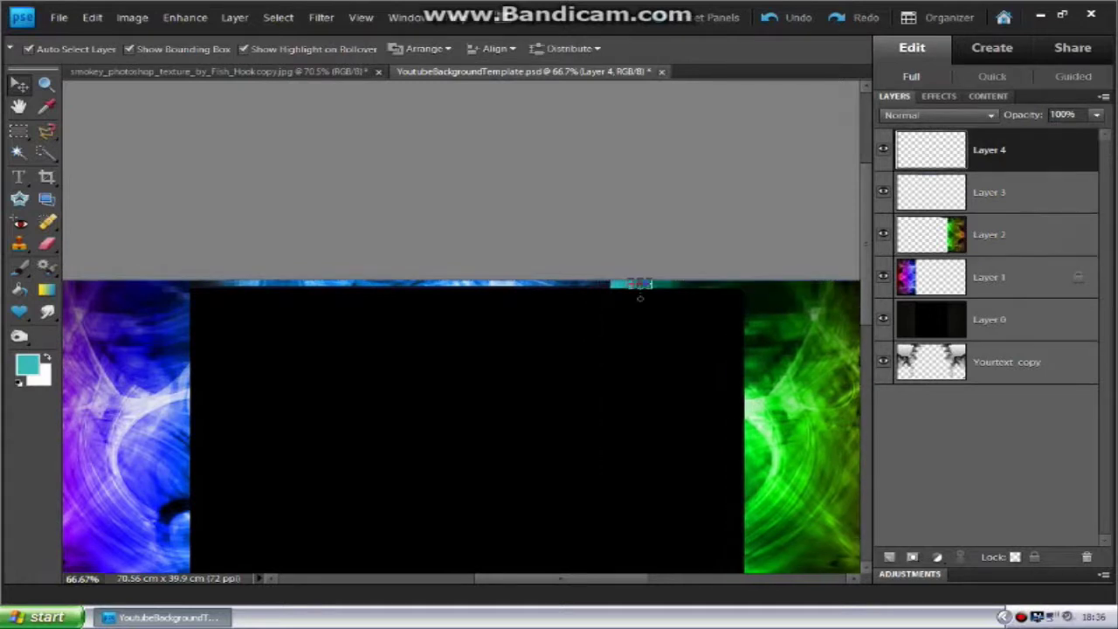
click(542, 332)
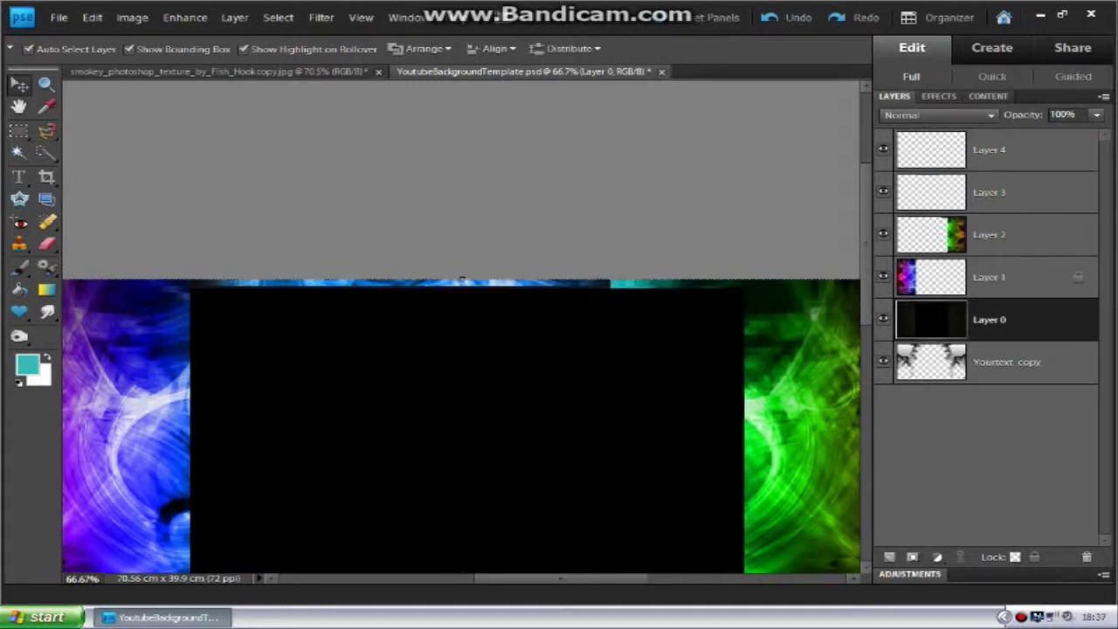
Step: Select a small rectangle at the start of Layer 2's thin teal strip above the black box with the Rectangular Marquee
key(m)
click(996, 147)
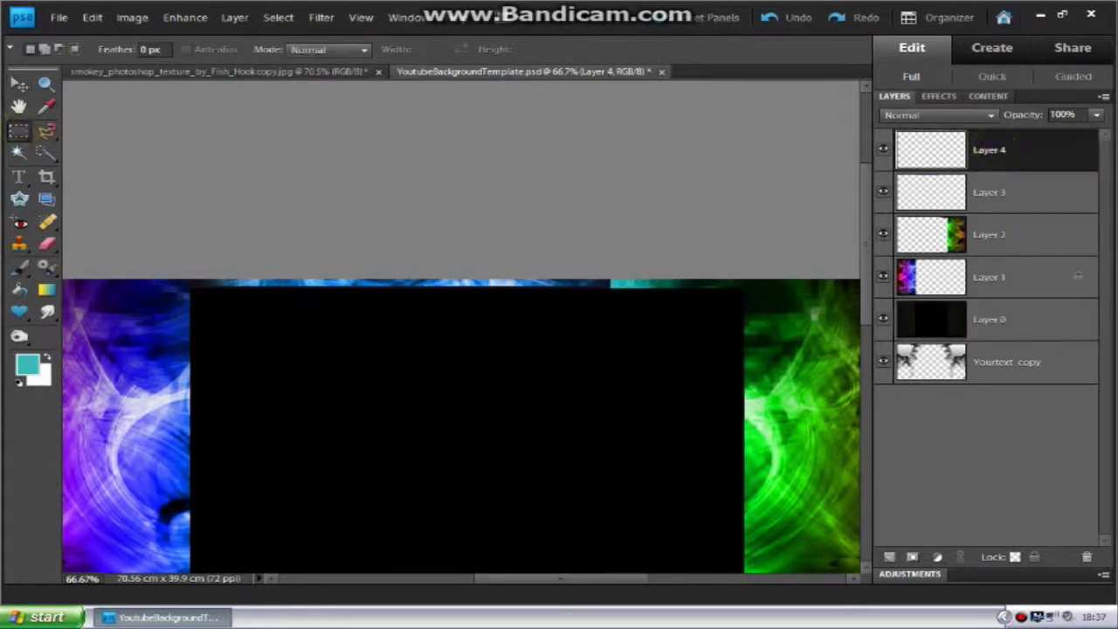
click(1005, 234)
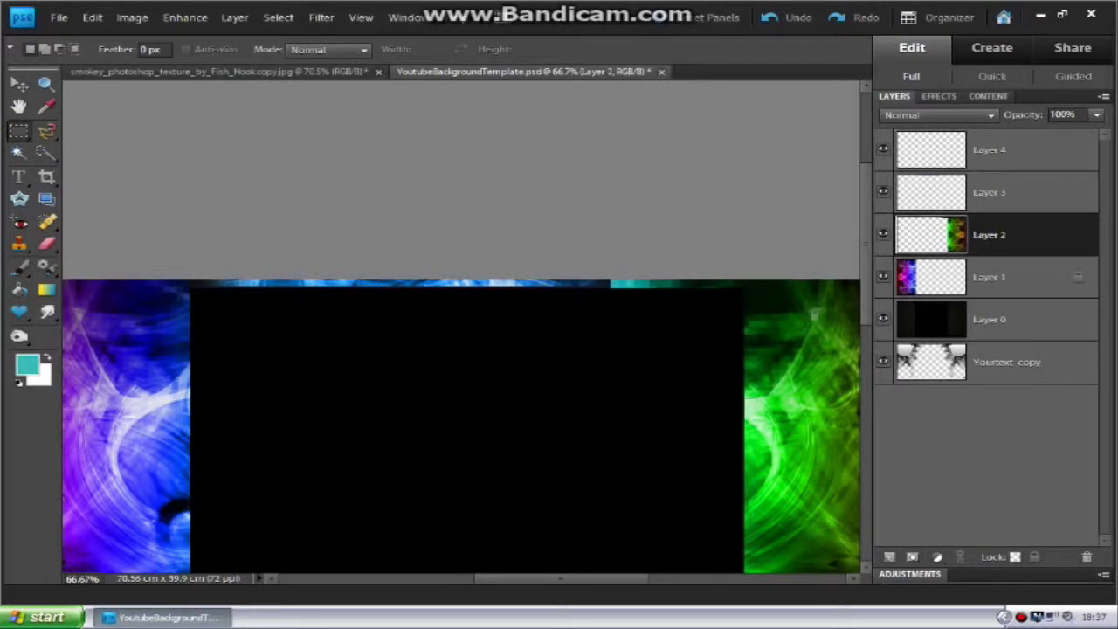
click(606, 277)
drag(606, 281, 650, 289)
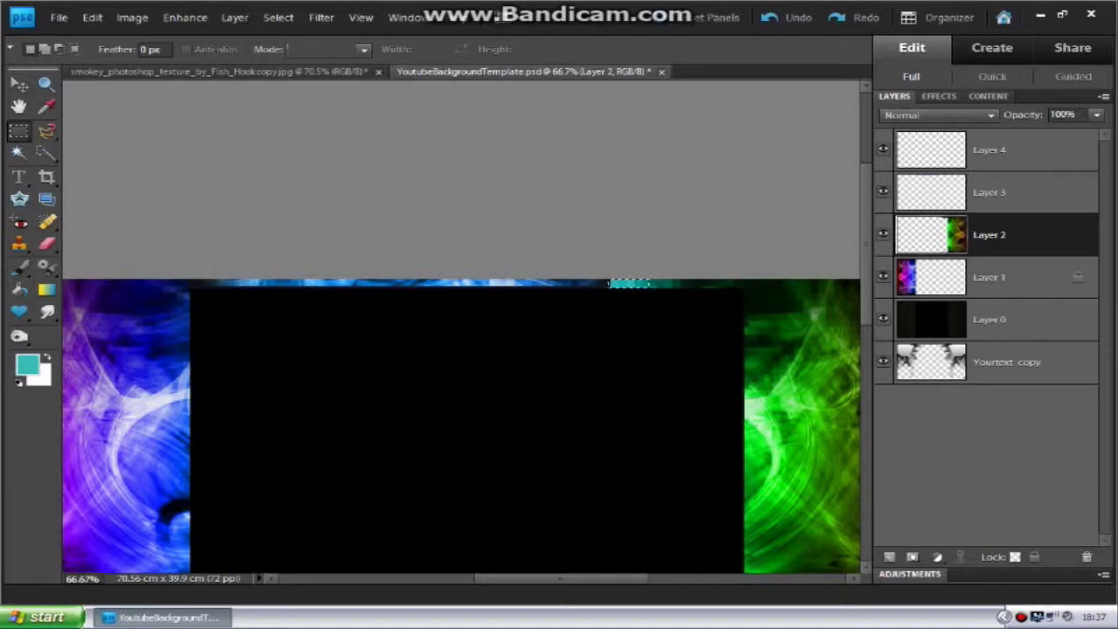
Step: Try to cut the selected teal piece out of Layer 2 and paste it as a new layer
key(Delete)
key(ctrl+v)
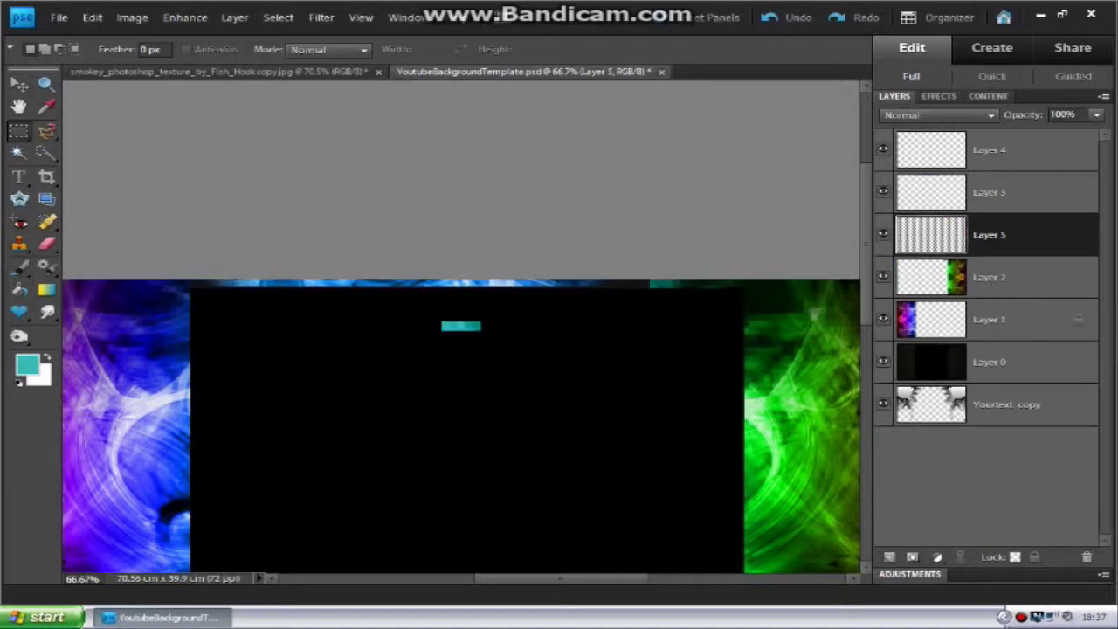
key(ctrl+z)
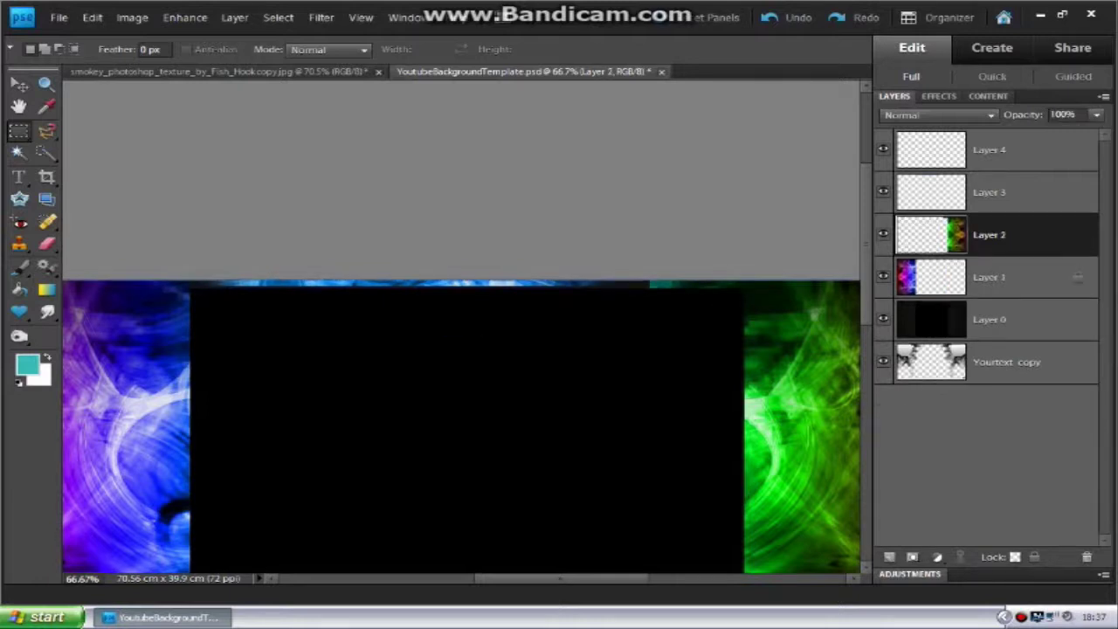
key(ctrl+z)
Step: Copy the selected teal piece to a new layer and move it left so it extends the teal strip toward the blue
key(ctrl+v)
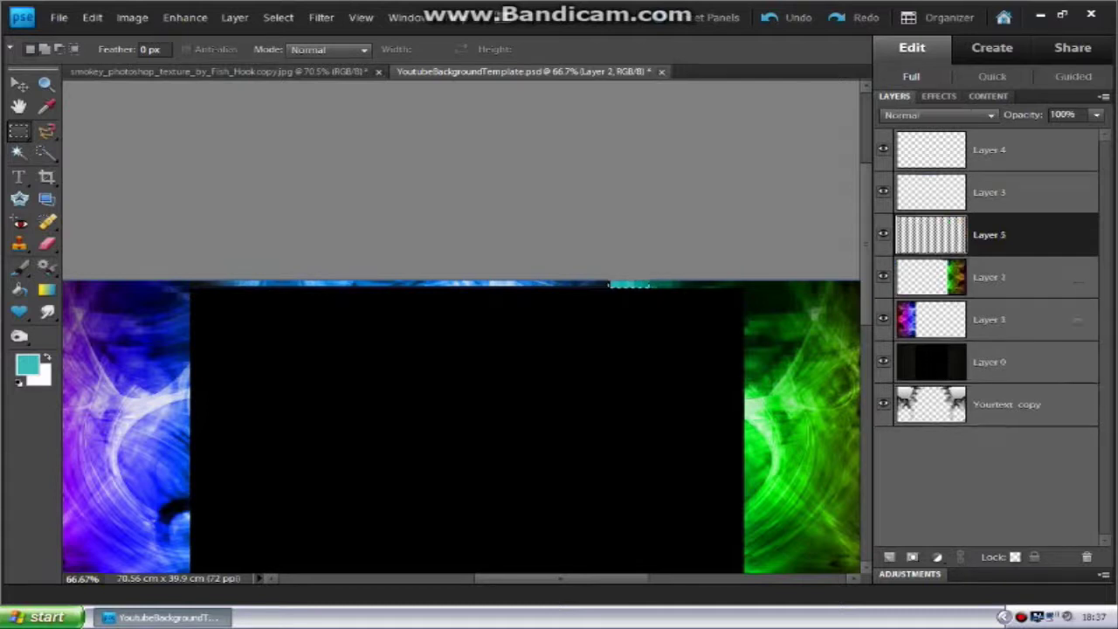
key(v)
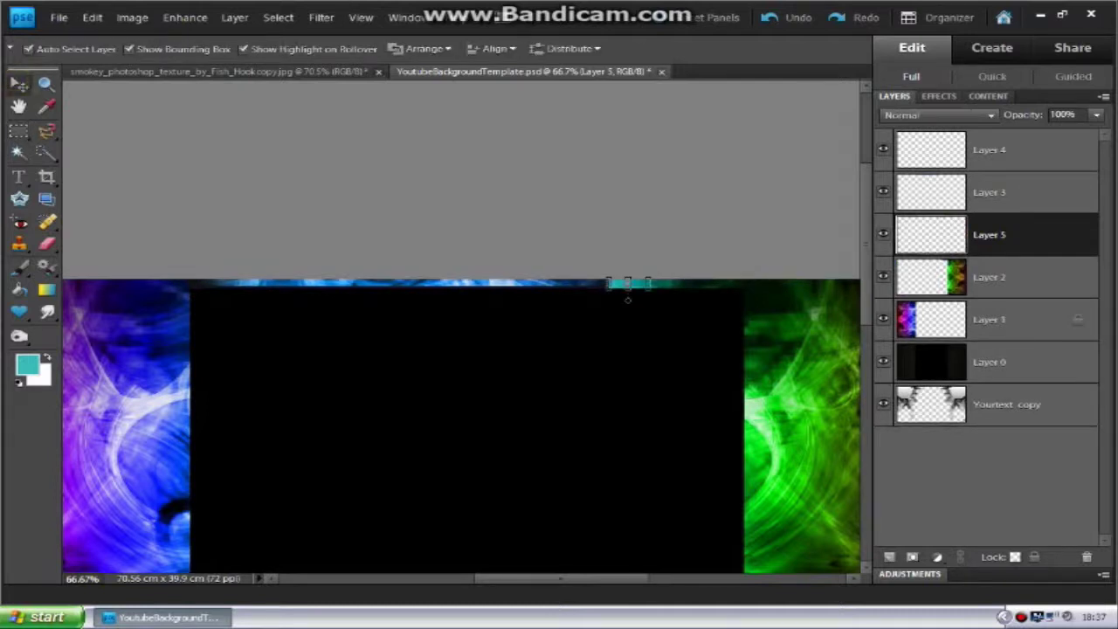
drag(639, 283, 643, 283)
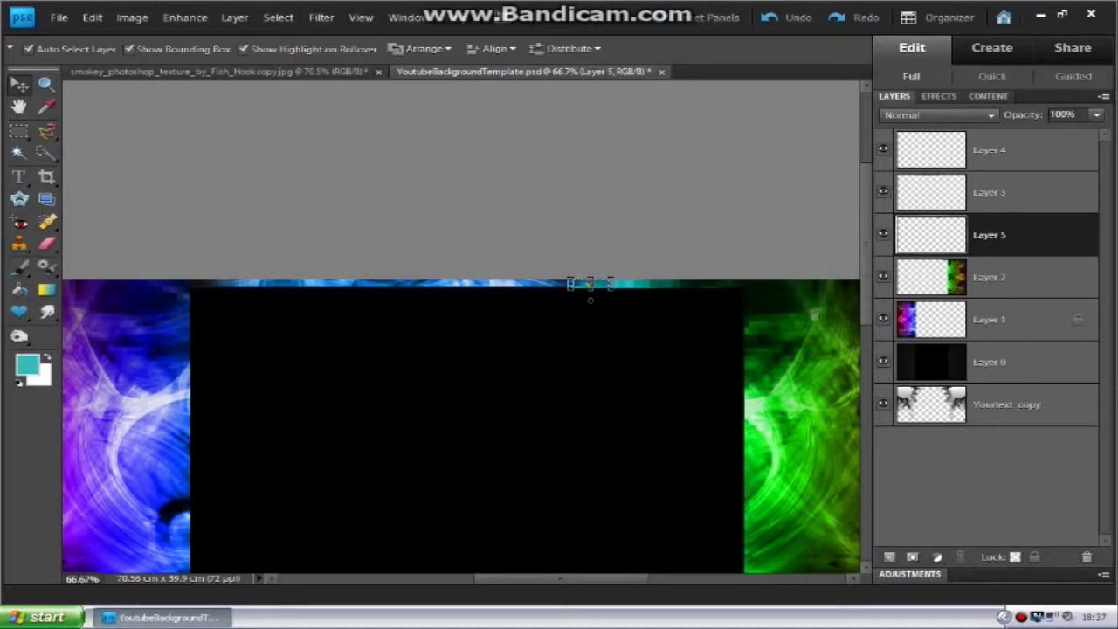
Step: Duplicate Layer 5 as Layer 5 copy and make the duplicate teal piece the active layer
right_click(1003, 236)
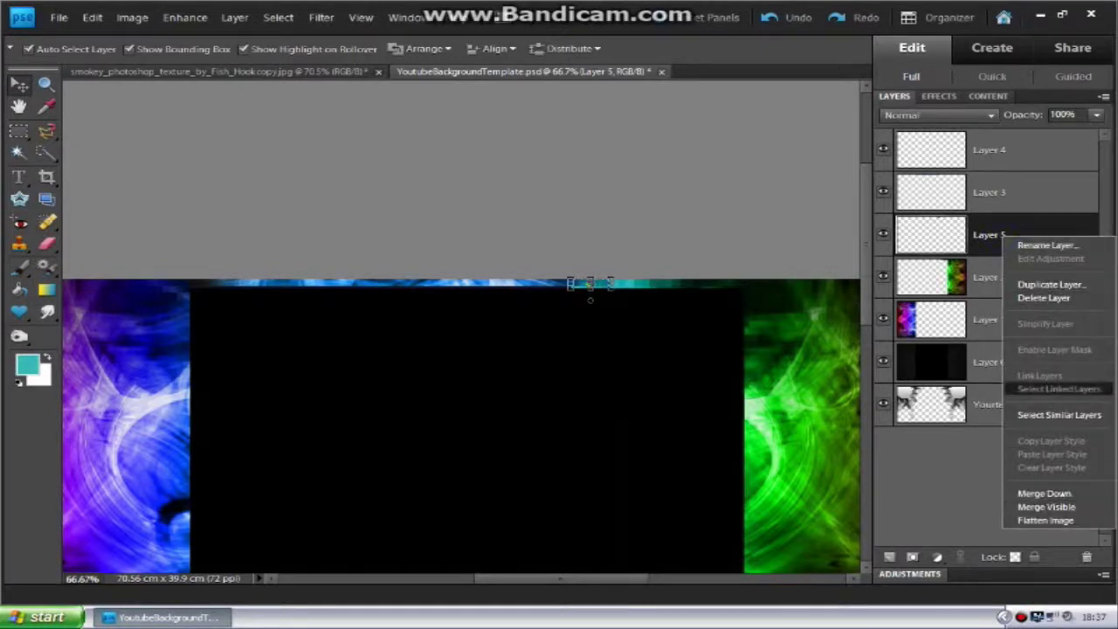
click(1064, 282)
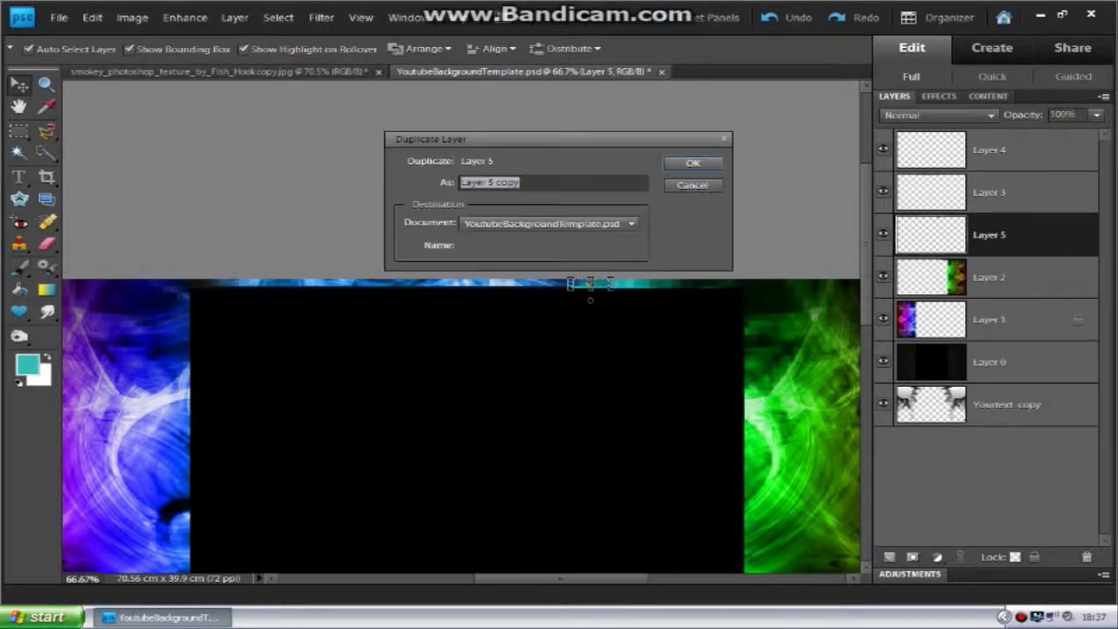
click(686, 163)
click(584, 277)
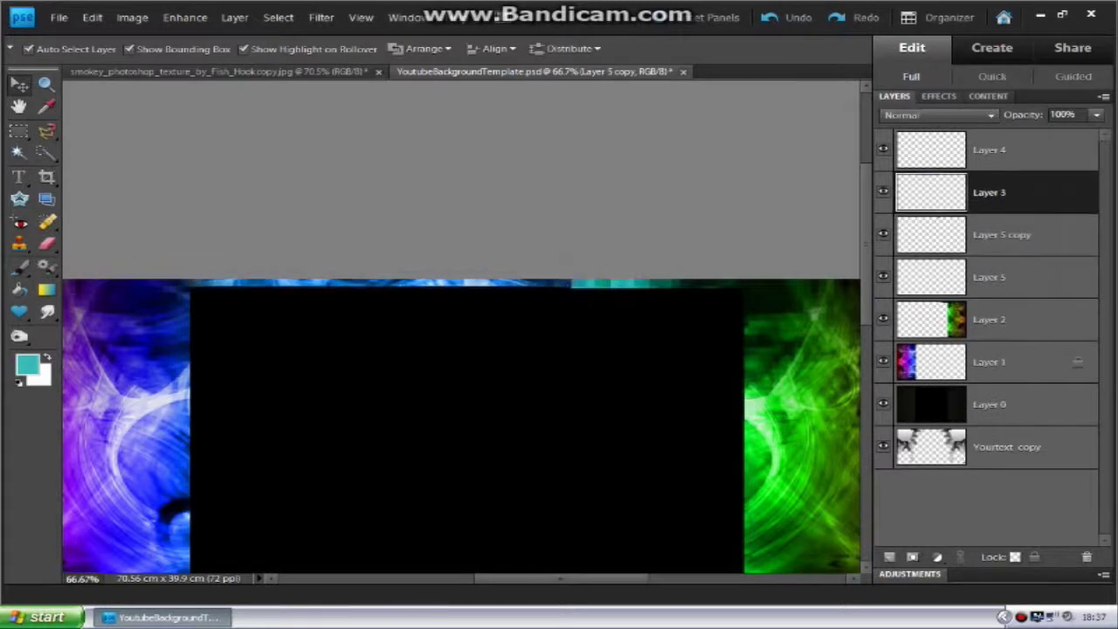
click(581, 284)
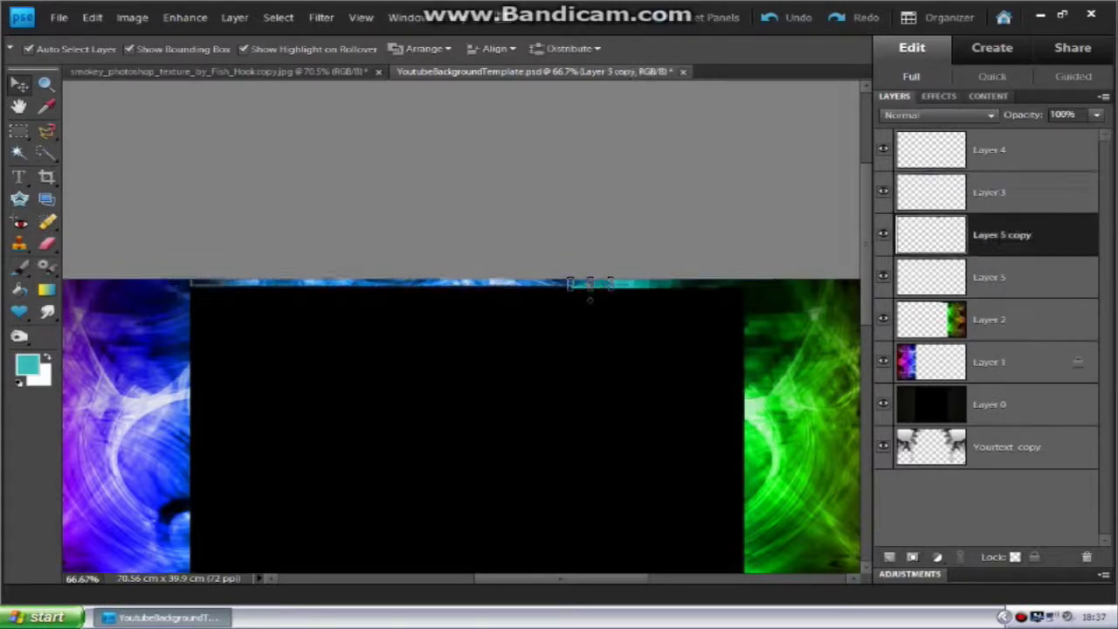
click(580, 285)
click(586, 284)
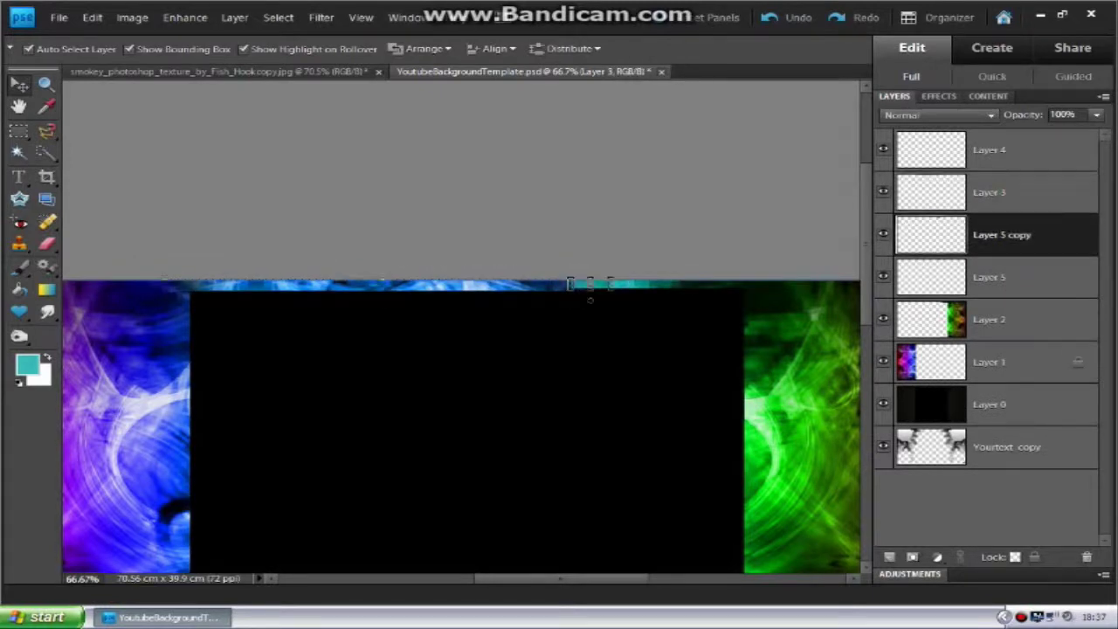
Step: Nudge the teal piece on Layer 5 copy to the left along the strip above the black box
key(Left)
key(Left)
key(Left)
key(Left)
key(Left)
key(Left)
key(Left)
key(Left)
key(Left)
key(Left)
key(Left)
key(Left)
key(Left)
key(Left)
key(Left)
key(Left)
key(Left)
key(Left)
key(Left)
key(Left)
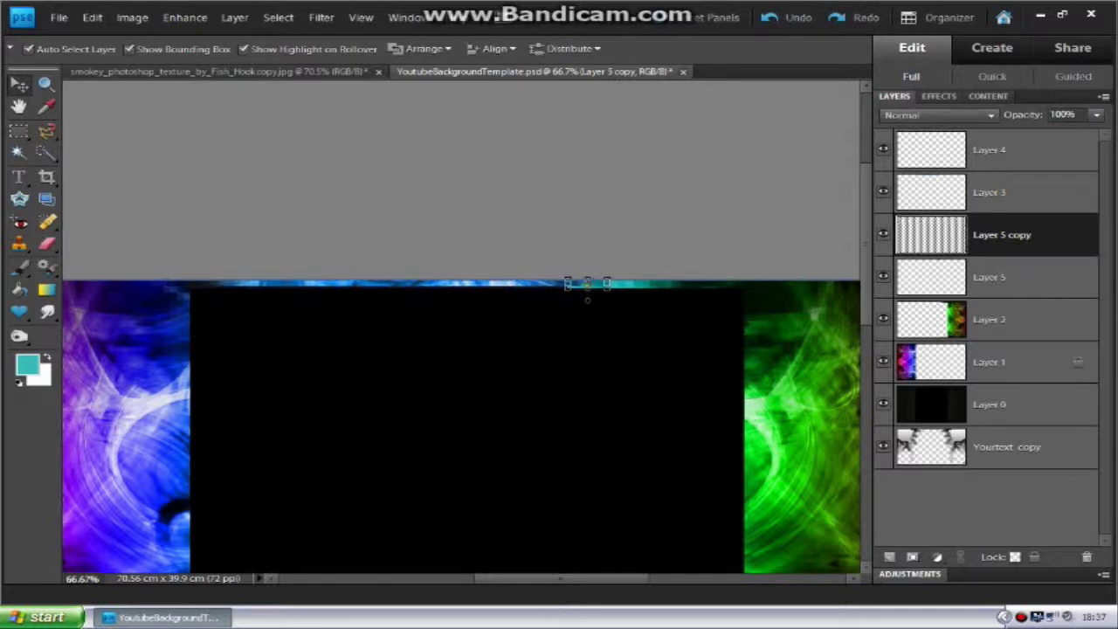
key(Left)
key(Left)
key(Left)
key(Left)
key(Left)
key(Left)
key(Left)
Step: Soften the left end of the teal piece on Layer 5 copy with a 200 px Eraser where it meets the blue strip
key(e)
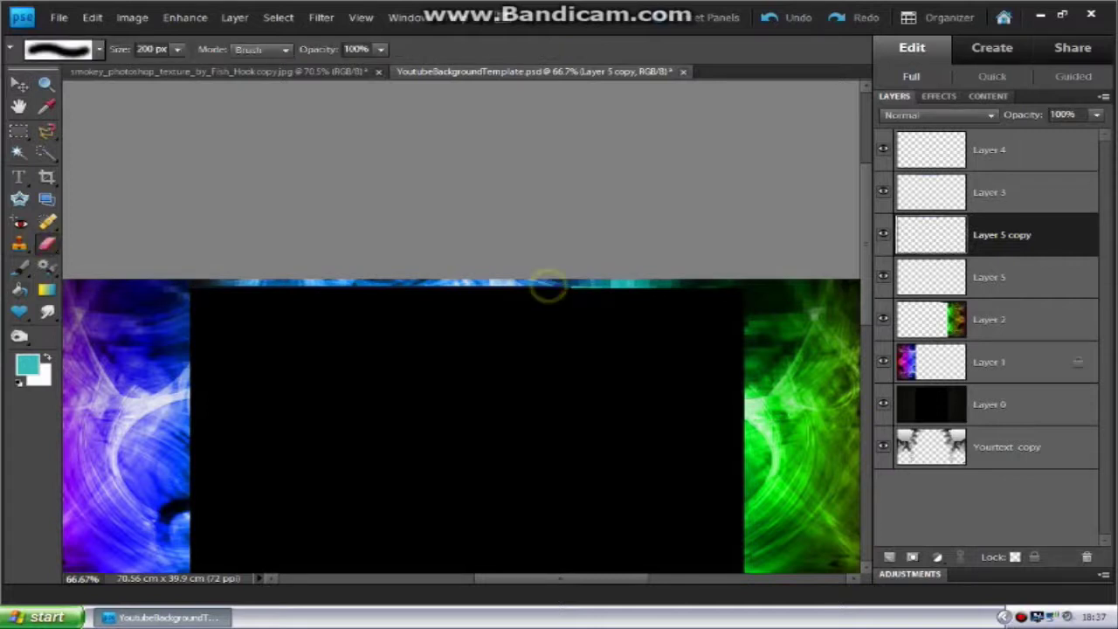
click(563, 291)
click(567, 270)
click(570, 284)
scroll(569, 284, up, 1)
scroll(570, 284, down, 7)
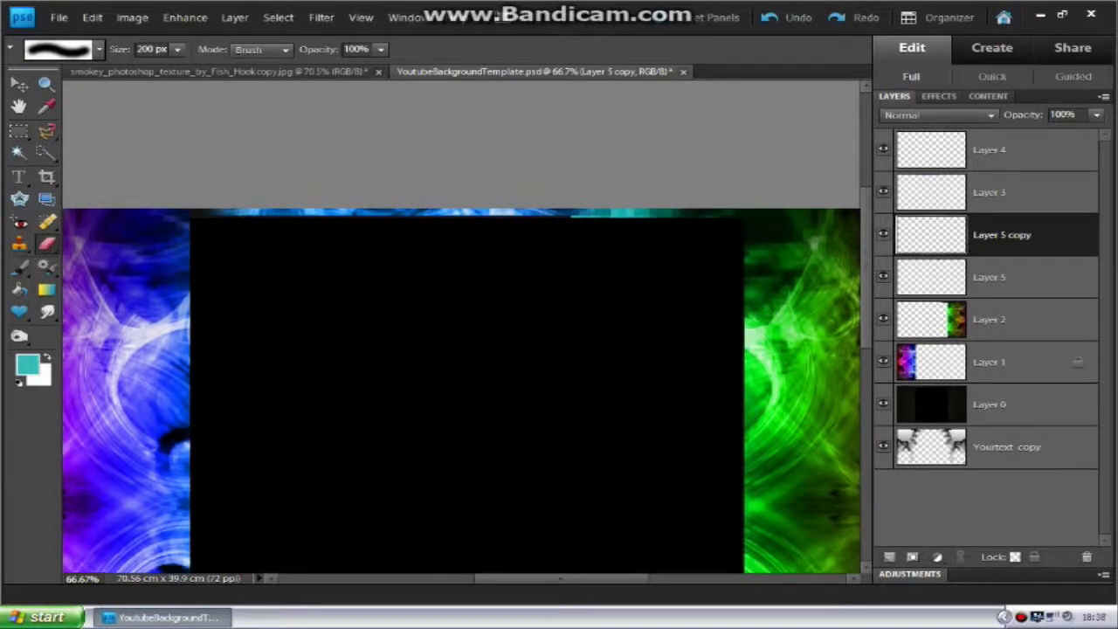
Step: Shift the blue strip on Layer 3 slightly down against the black box and review the whole template with Layer 0 active
click(18, 83)
click(344, 210)
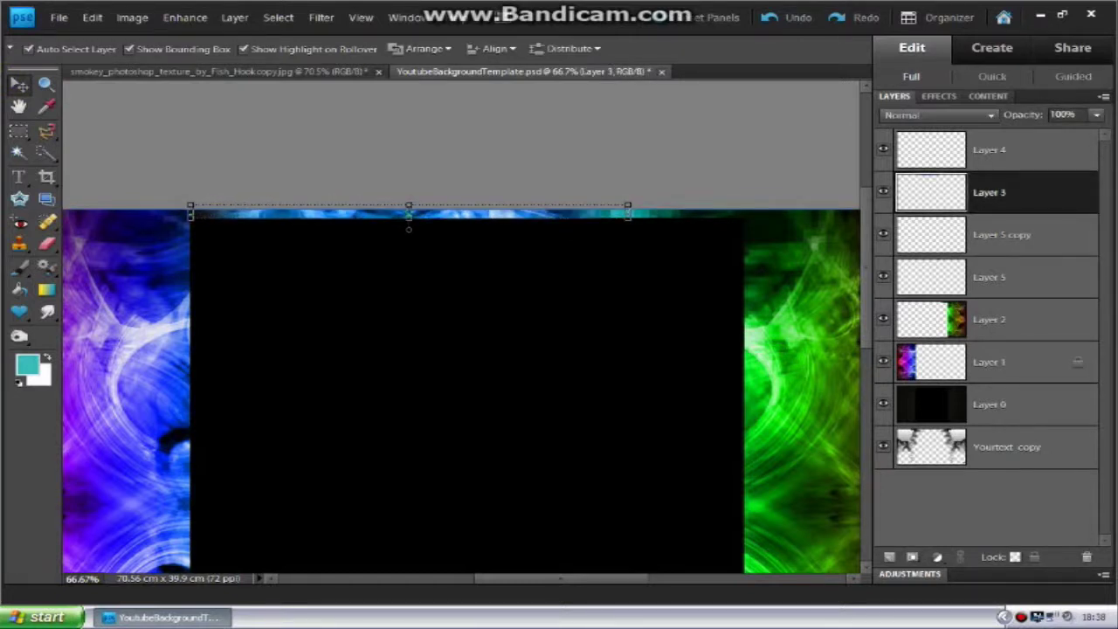
click(1040, 443)
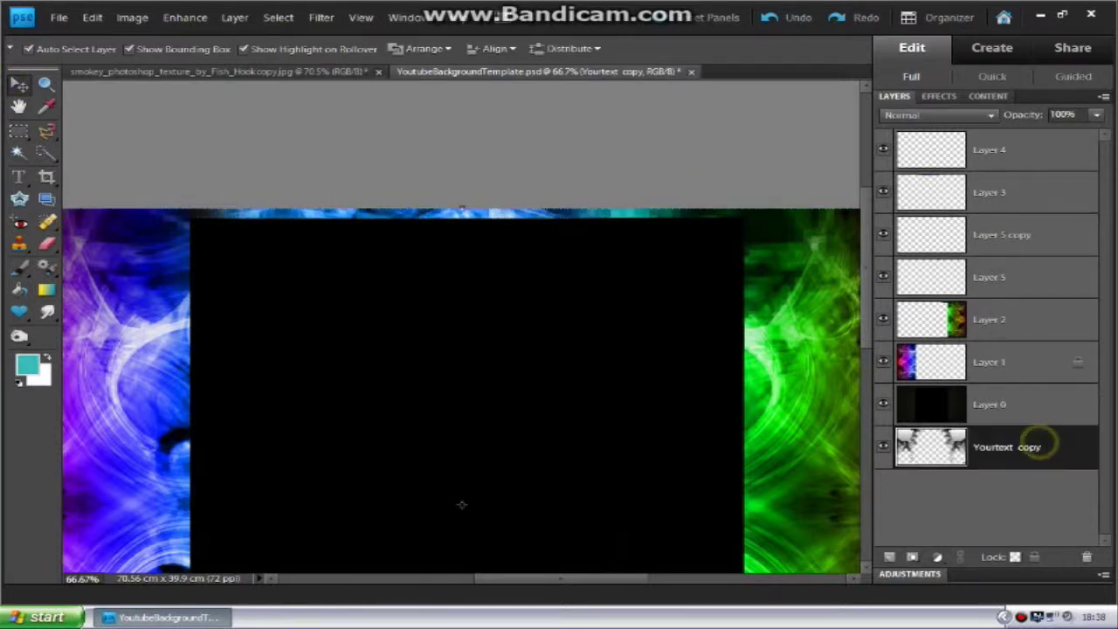
click(997, 395)
drag(461, 504, 461, 446)
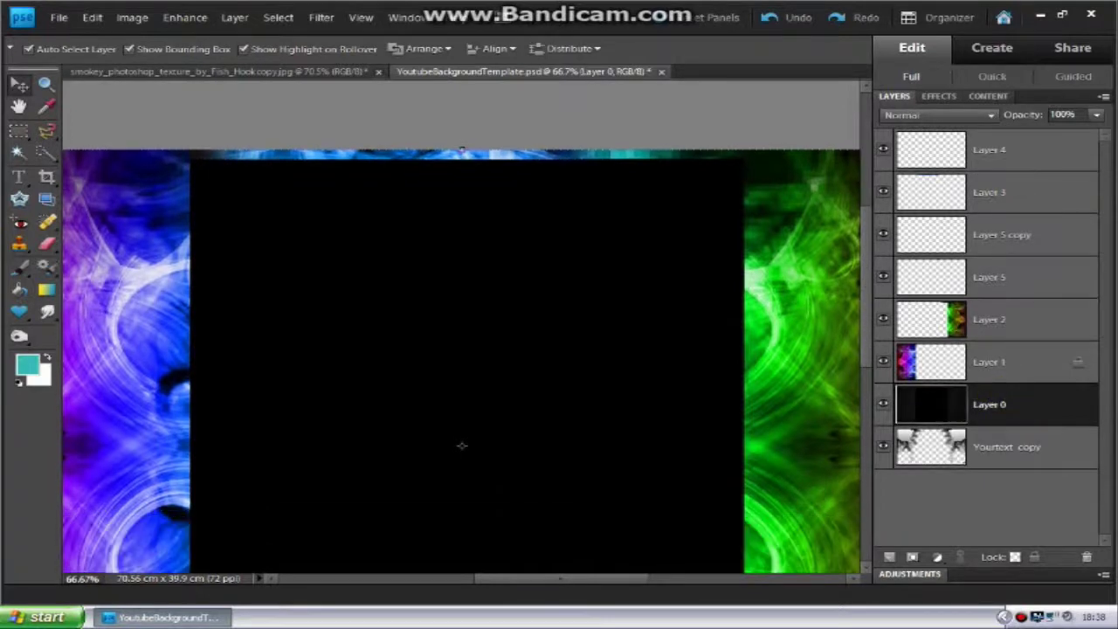
key(ctrl+minus)
key(ctrl+minus)
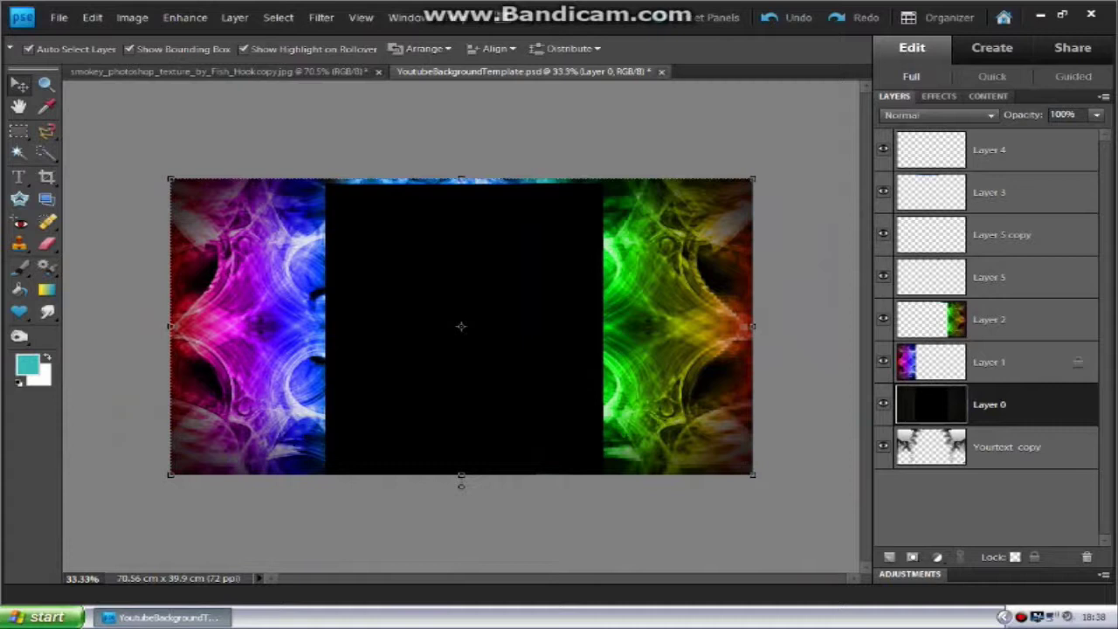
Step: Hide the Yourtext copy layer and the black Layer 0
click(984, 451)
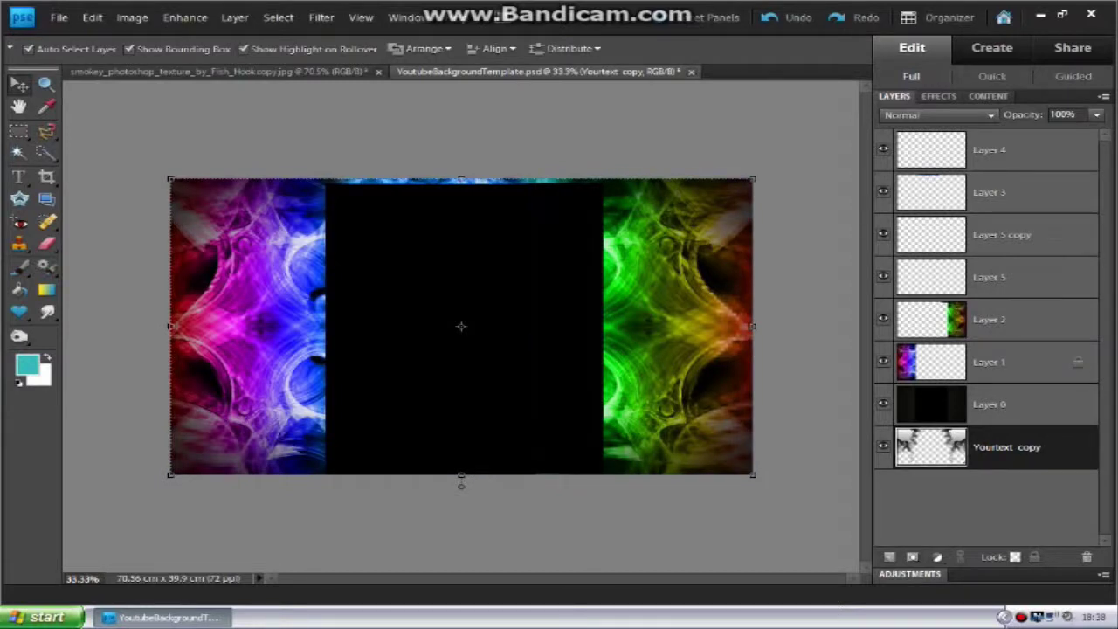
click(883, 446)
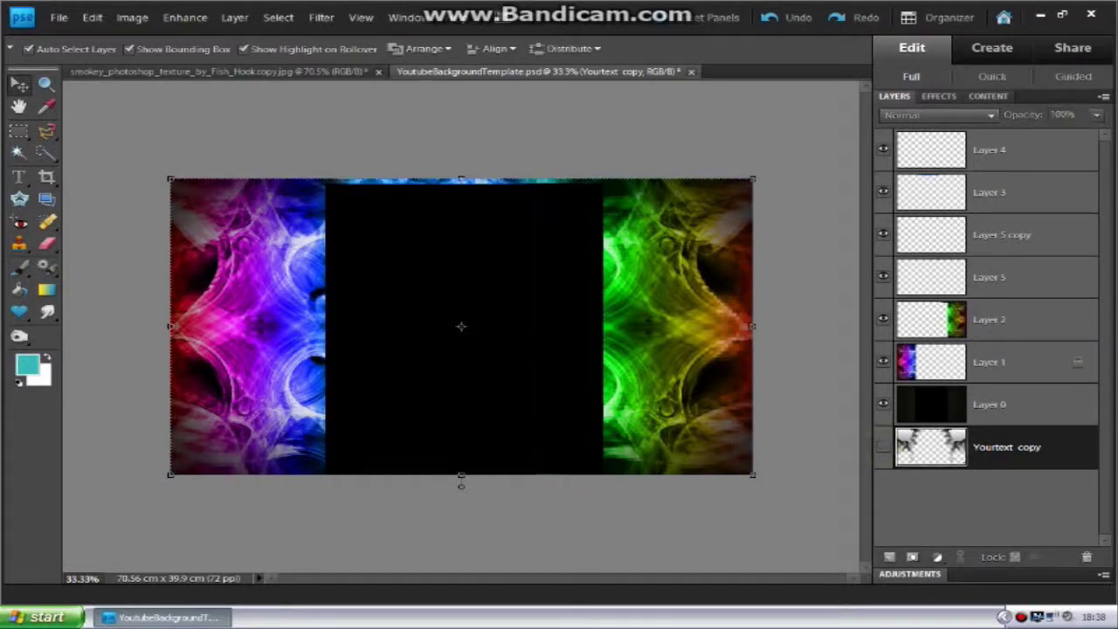
click(883, 403)
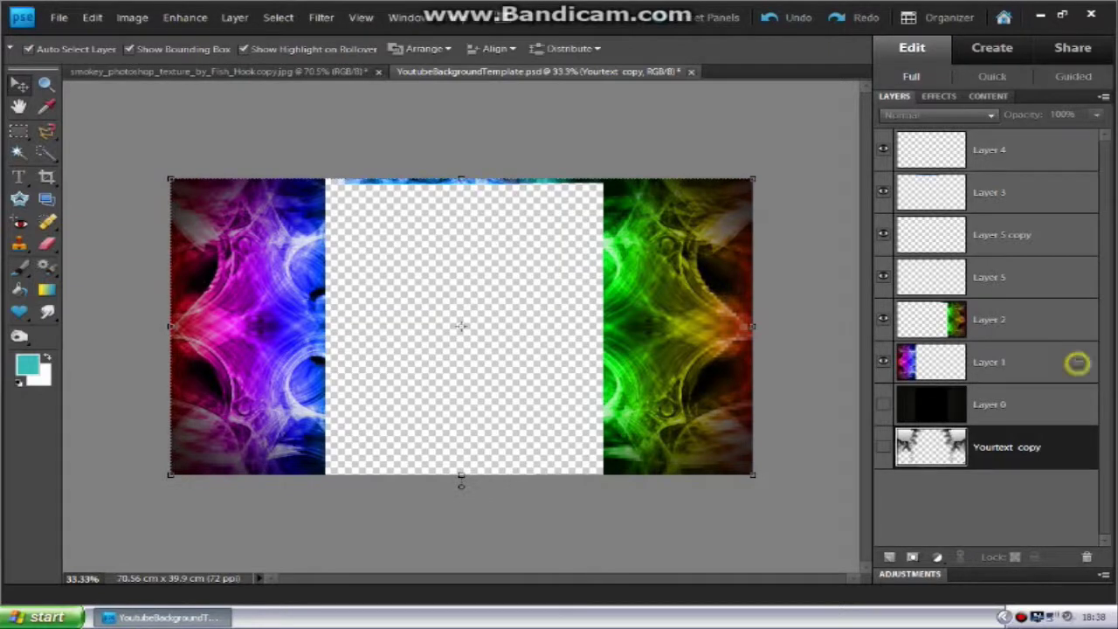
Step: Unlock Layer 1 and merge all visible texture layers into a single layer
click(1031, 362)
click(1035, 556)
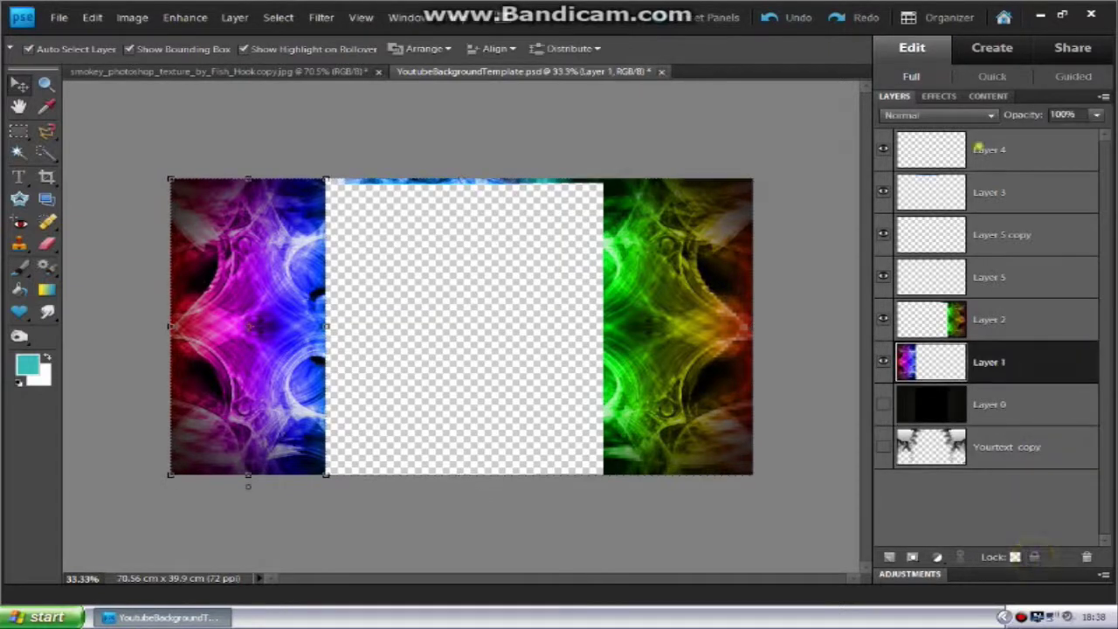
click(979, 146)
right_click(1002, 150)
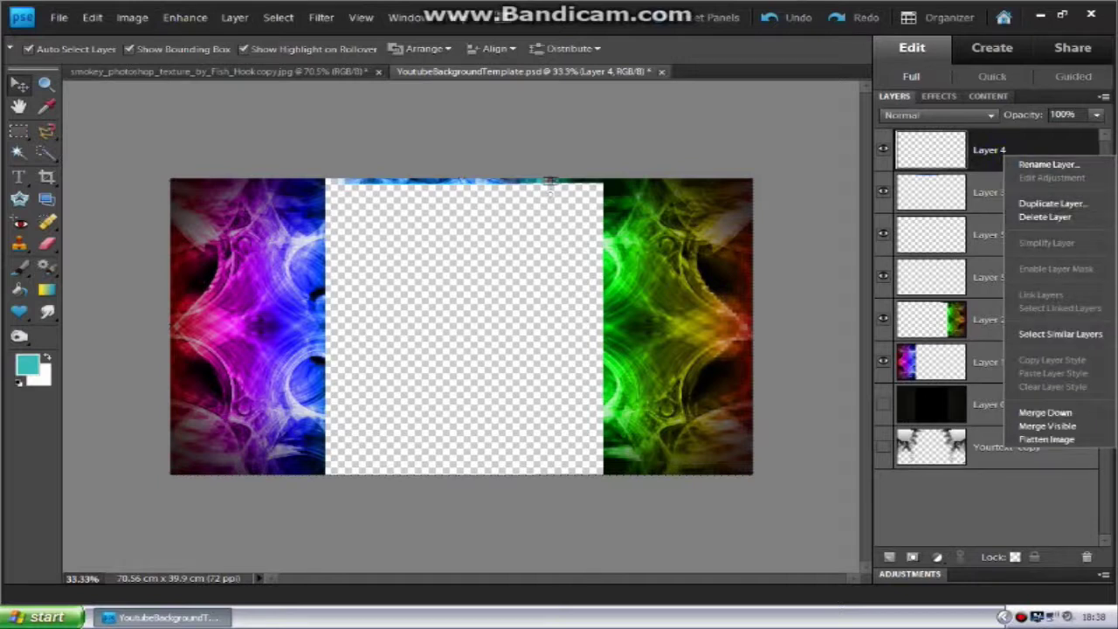
click(1048, 426)
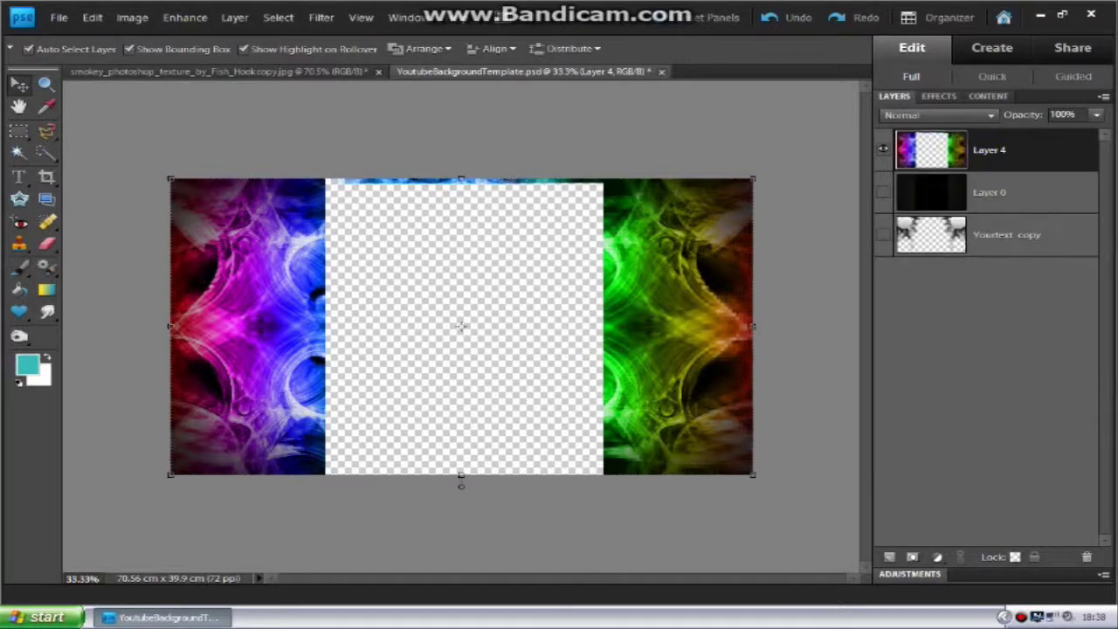
Step: Show the black Layer 0 and the Yourtext copy layer again, keeping Layer 4 active
click(884, 192)
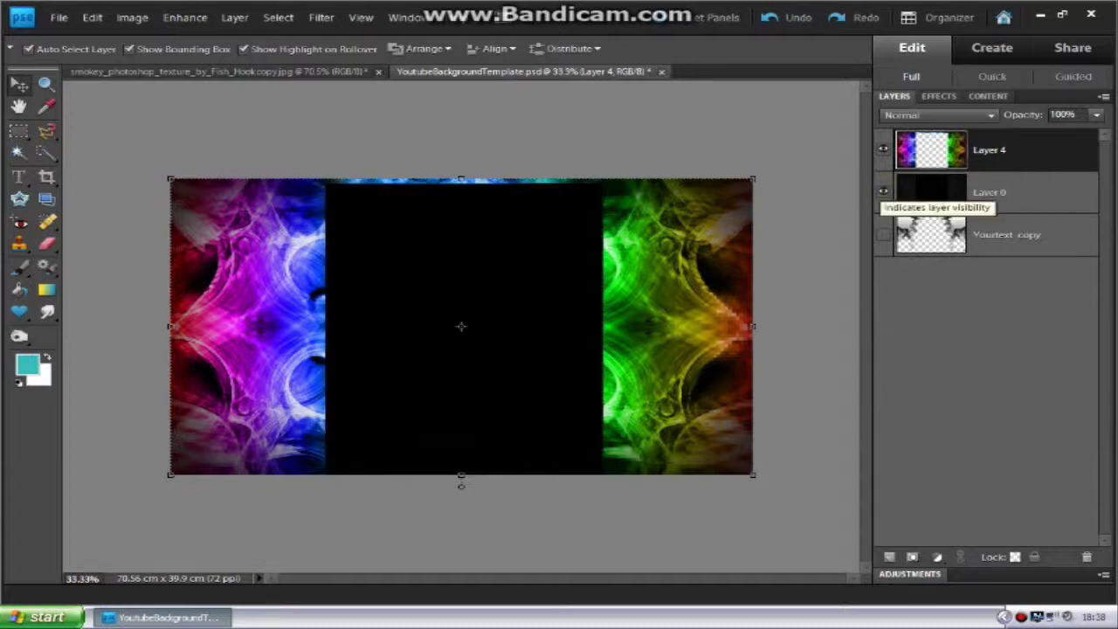
click(883, 234)
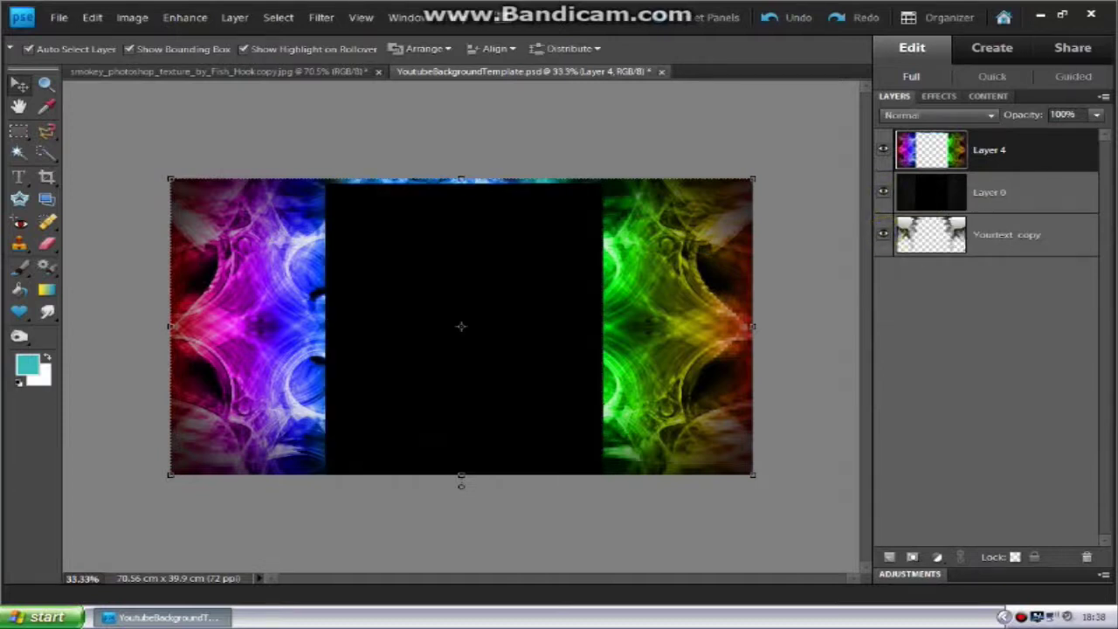
click(1003, 230)
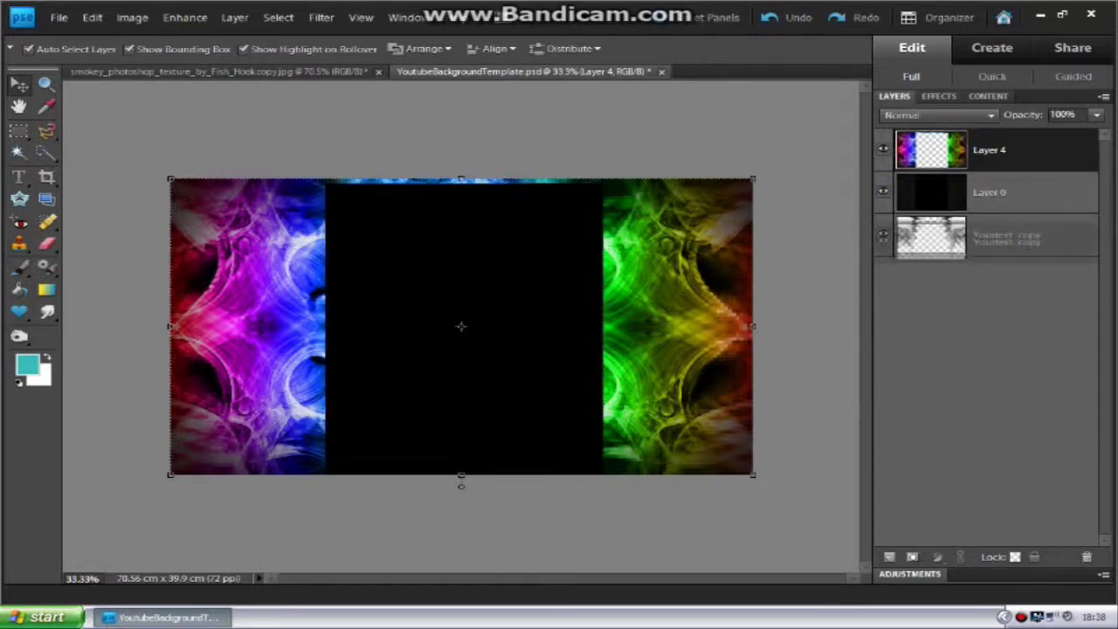
click(1009, 148)
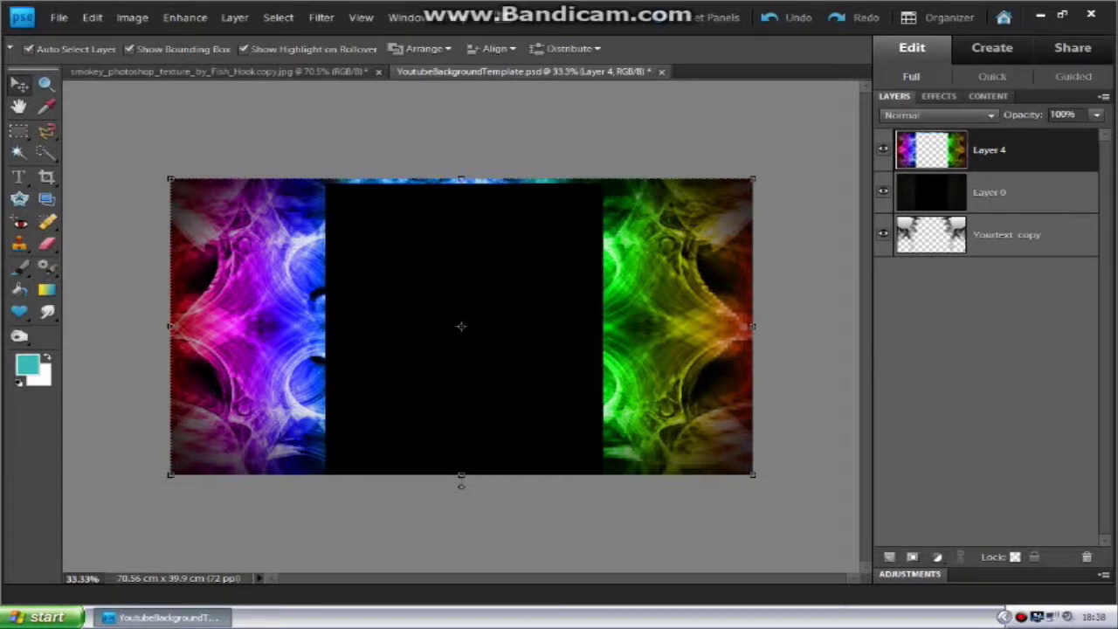
Step: Activate the Brush tool and reset the foreground and background colours to default black and white
click(20, 265)
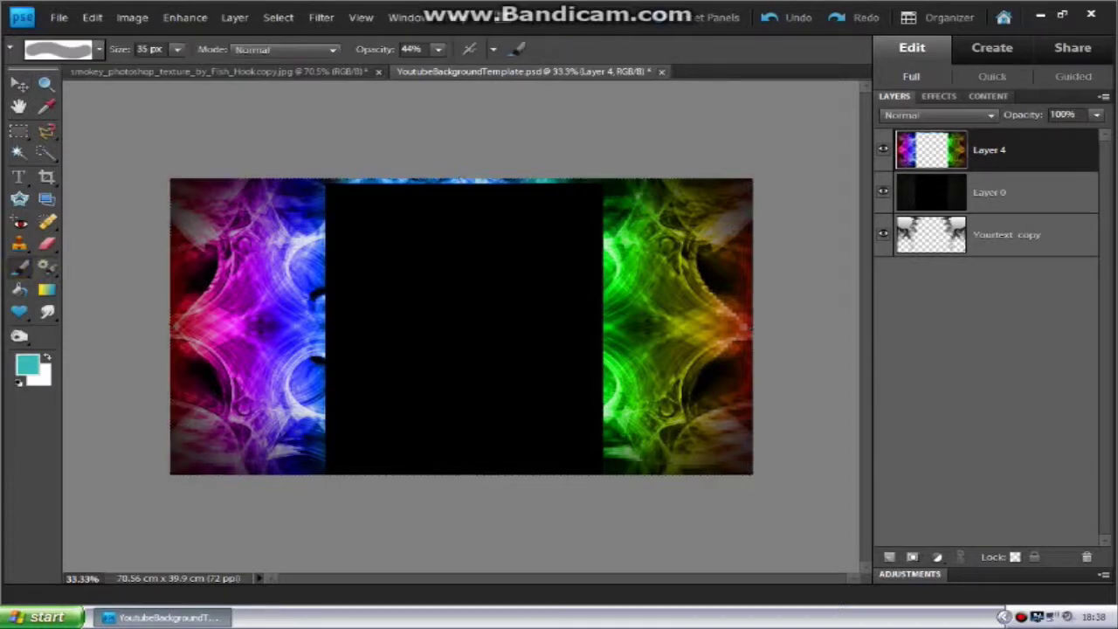
key(d)
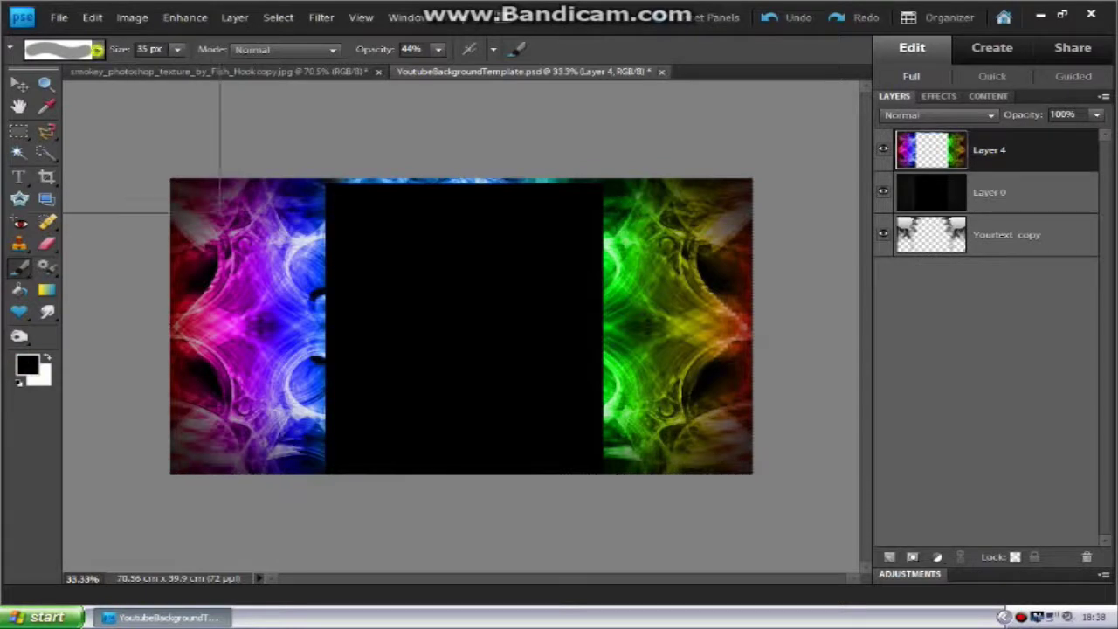
click(99, 48)
click(358, 137)
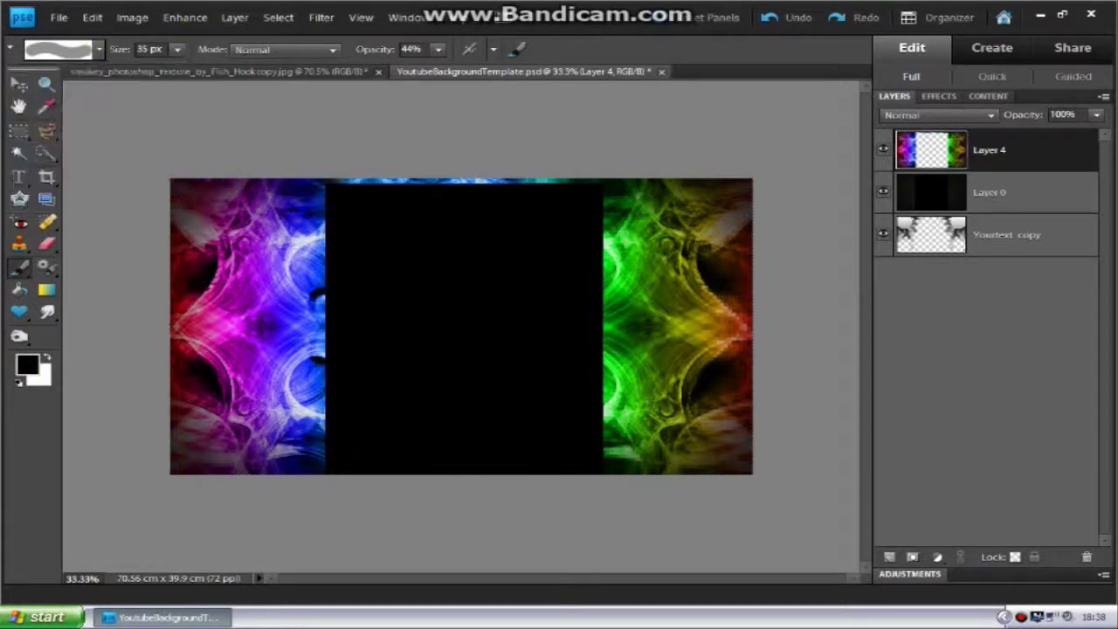
click(278, 17)
click(278, 18)
click(185, 17)
click(185, 18)
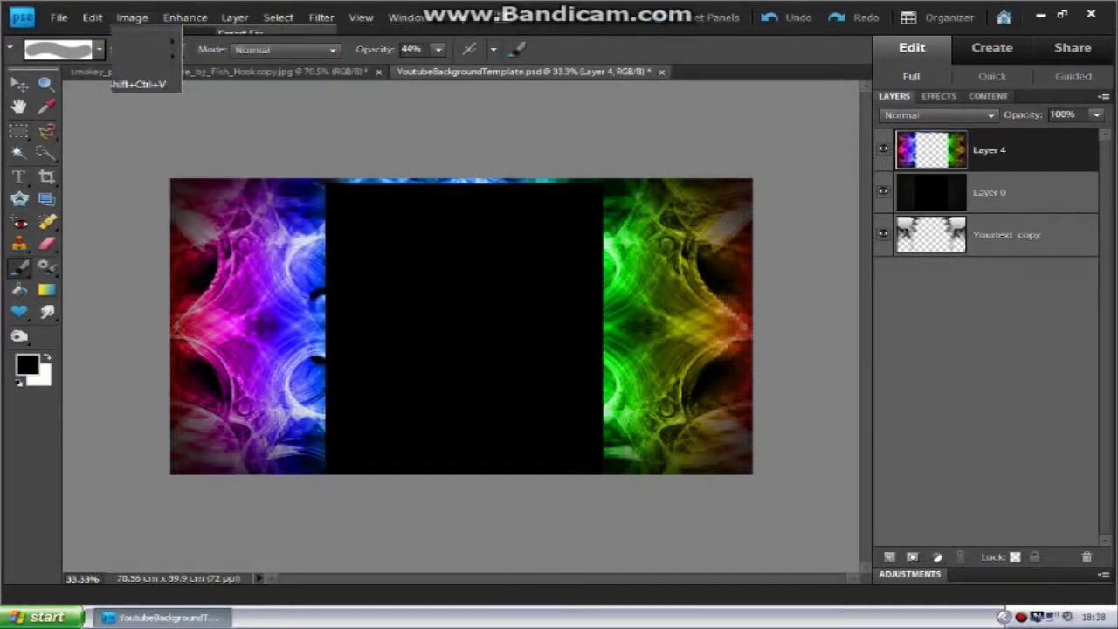
click(132, 17)
mouse_move(162, 109)
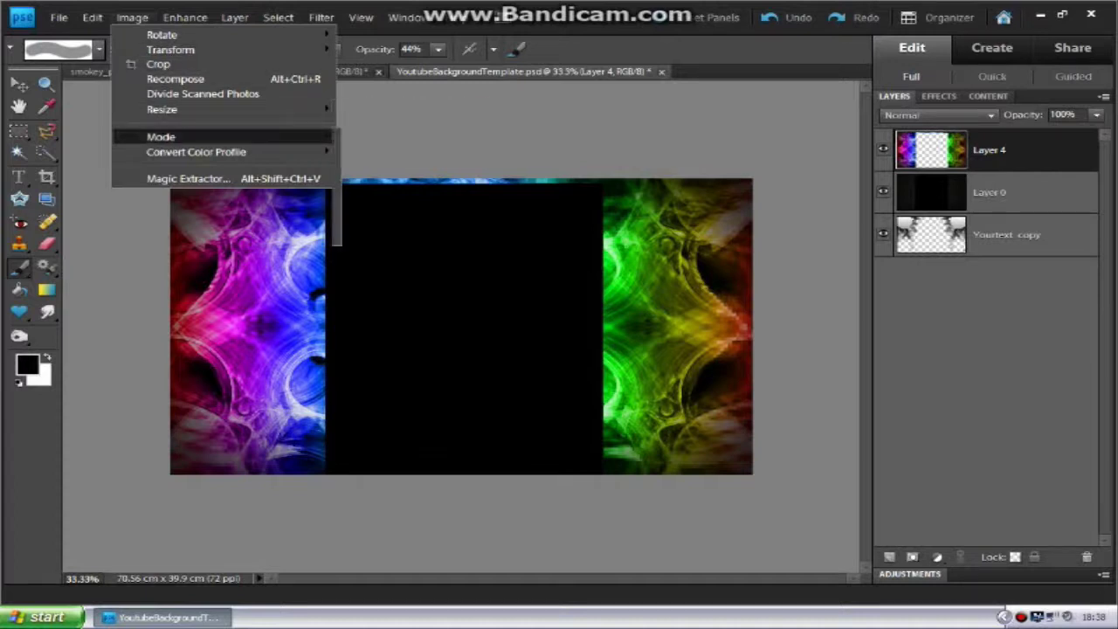
mouse_move(161, 137)
click(464, 90)
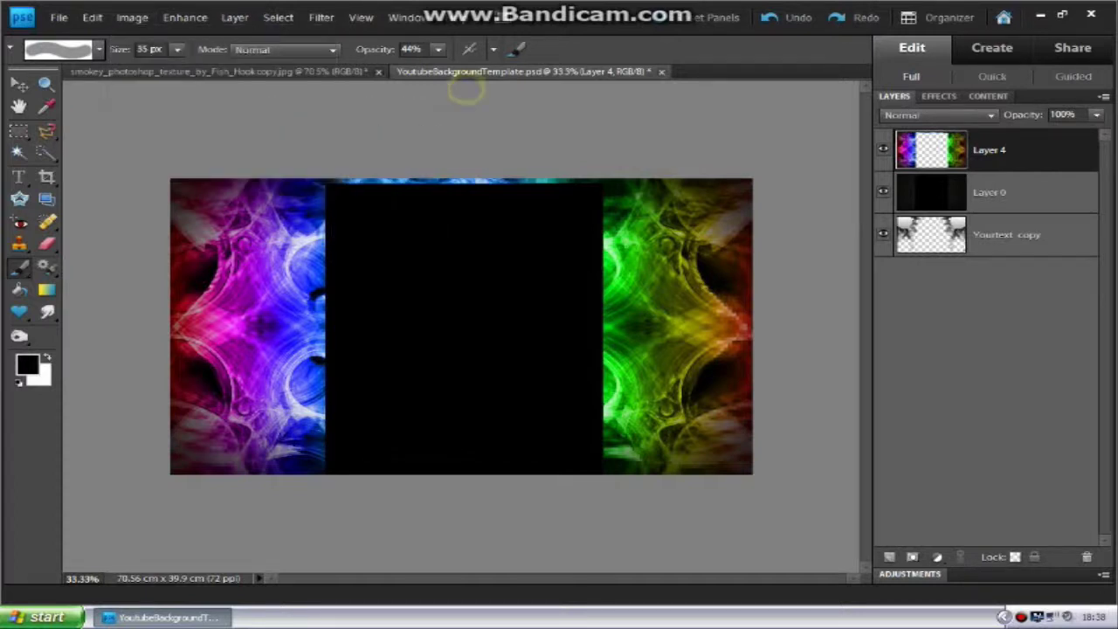
Step: Keep black (000000) as the foreground colour and set the brush opacity to 100%
click(27, 365)
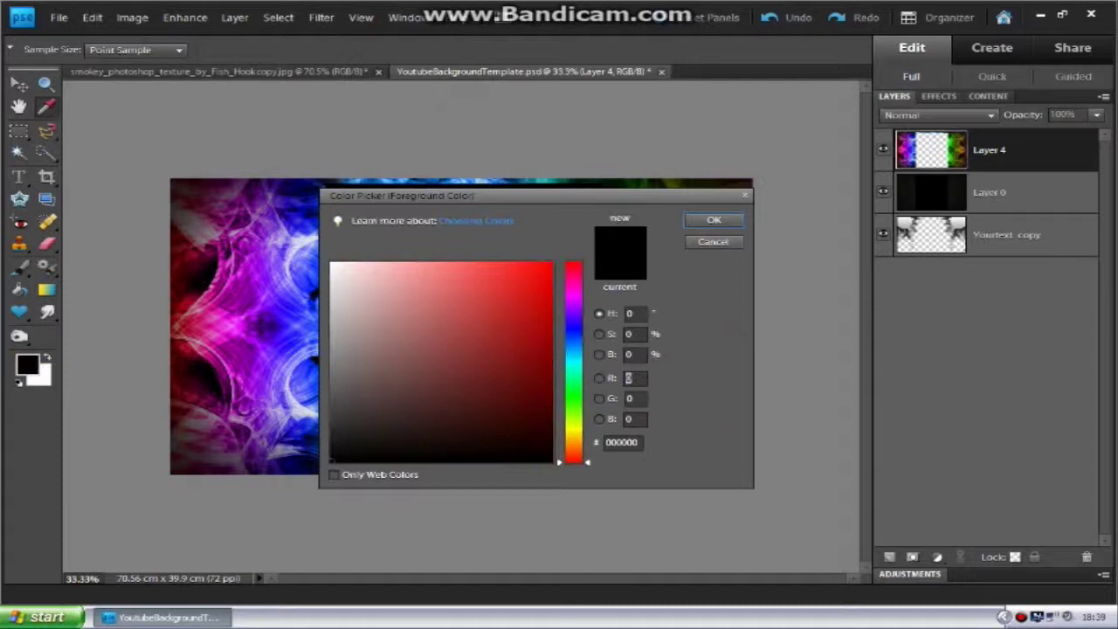
click(714, 220)
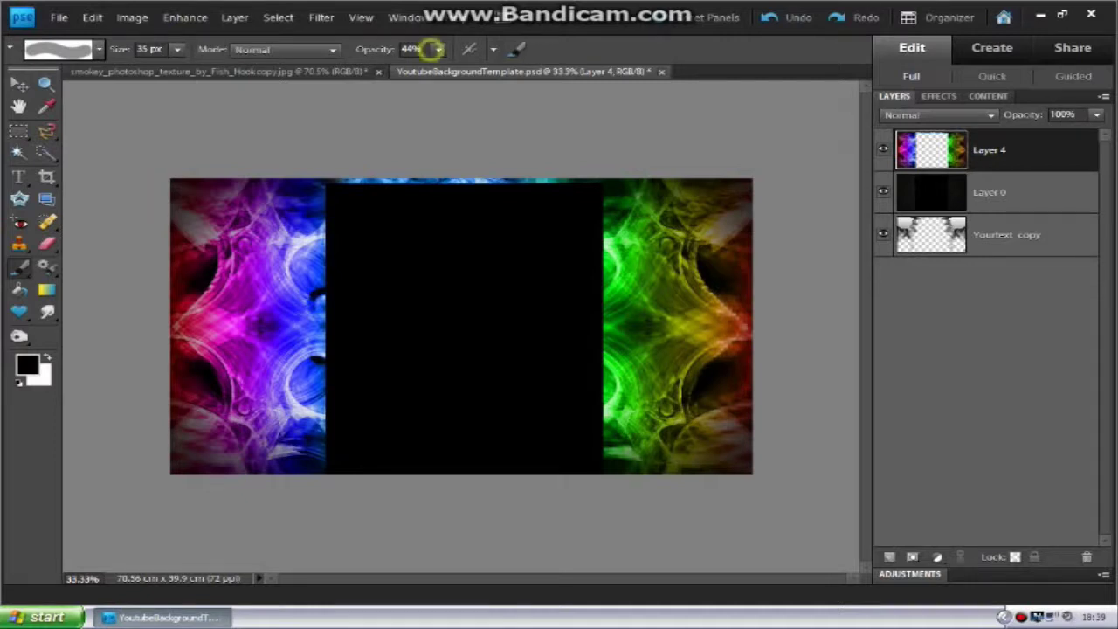
click(436, 50)
drag(437, 67, 492, 68)
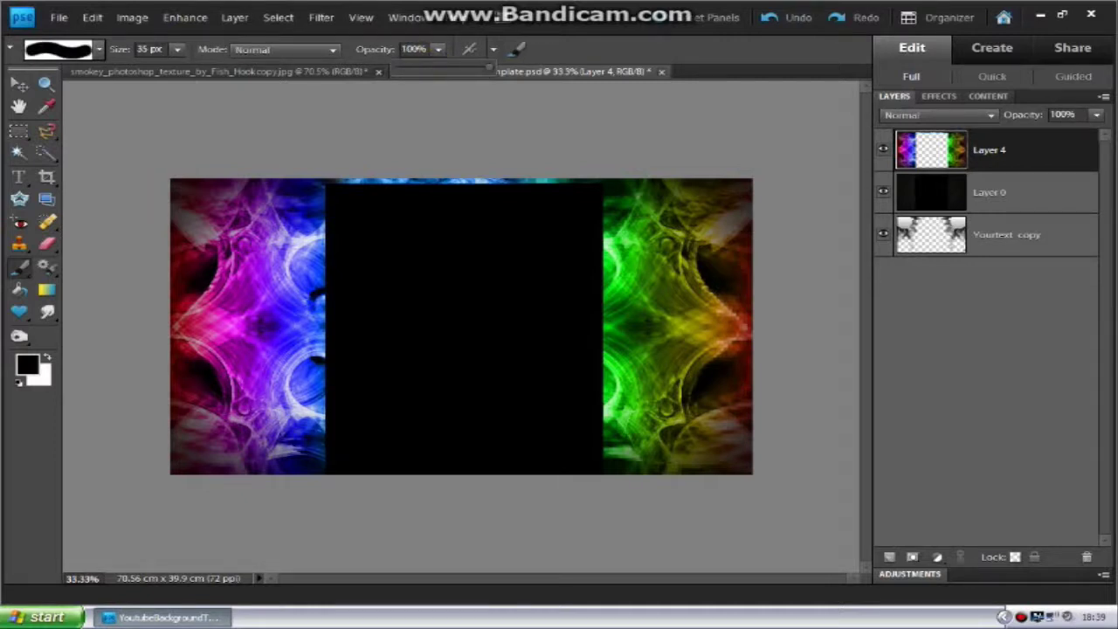
Step: Load the Dry Media Brushes set in place of the basic brushes and pick a textured 50 px tip
click(99, 50)
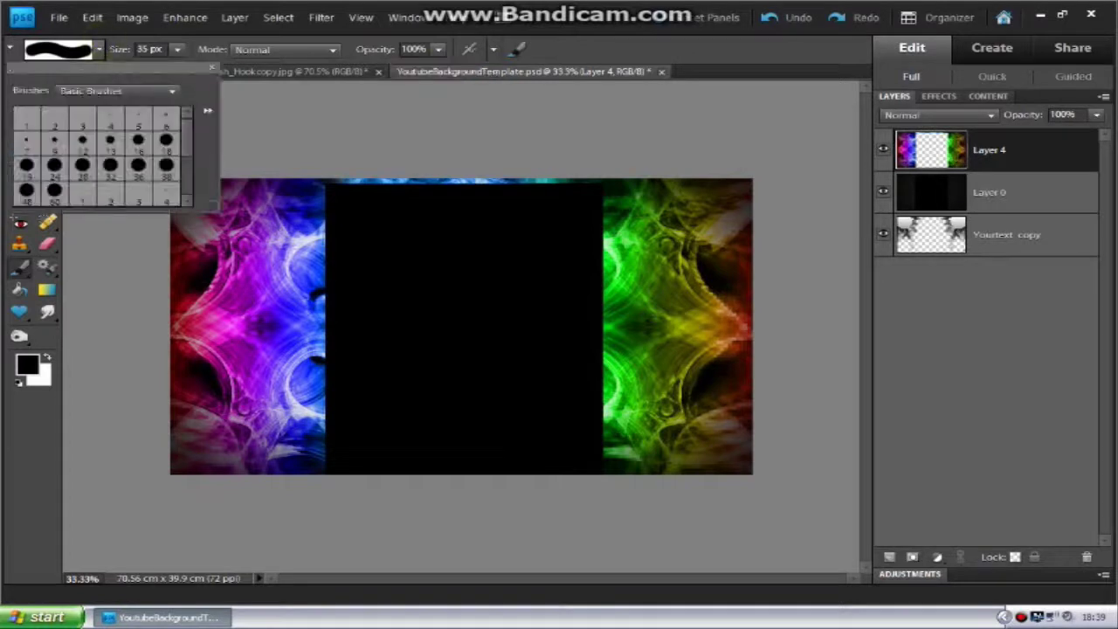
scroll(181, 144, down, 3)
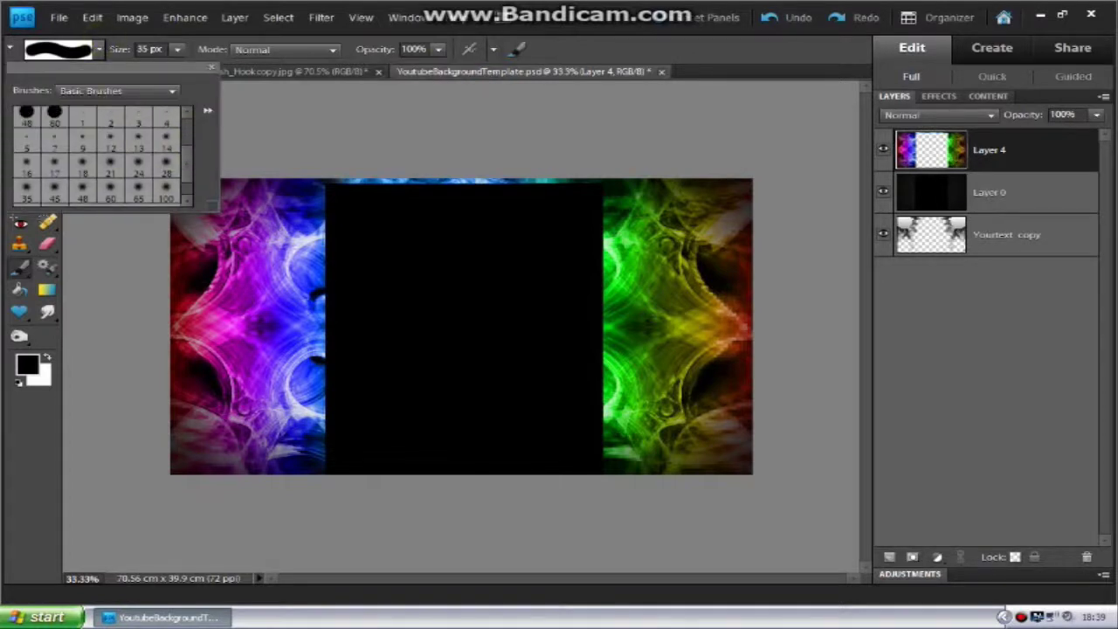
click(172, 91)
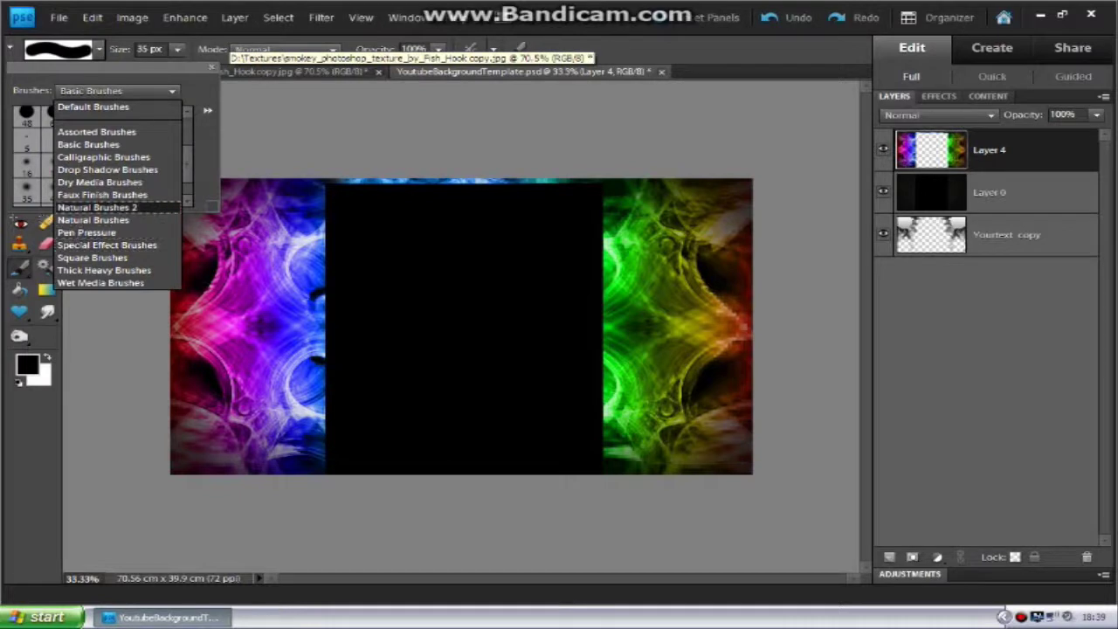
click(100, 182)
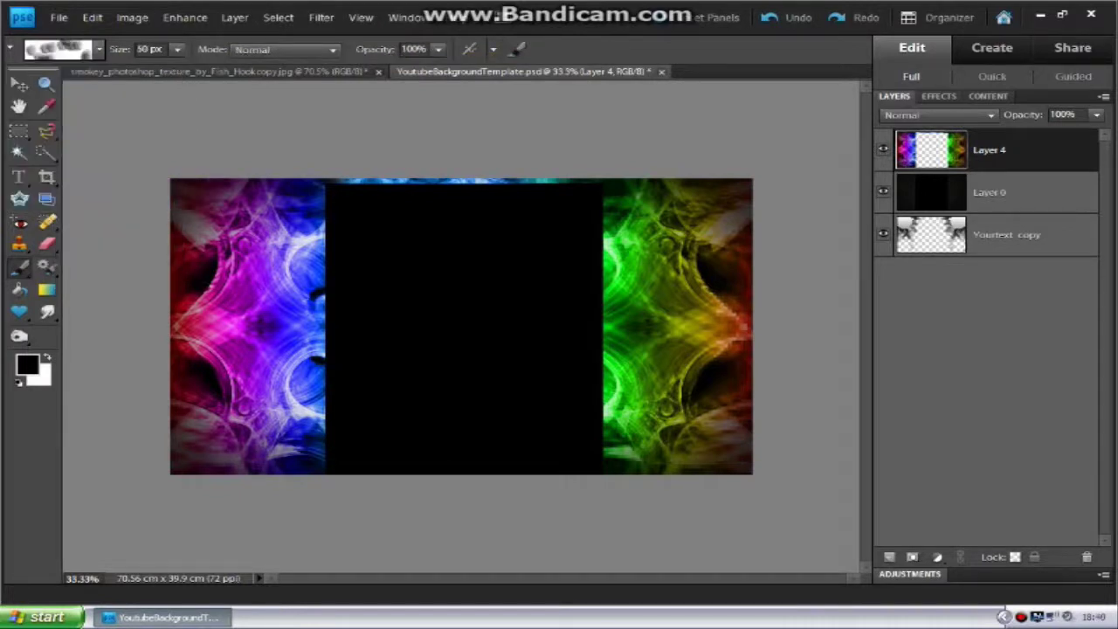
Step: Try stamping black over the lower end of the pink-blue texture with the brush enlarged to 1700 px, and undo the strokes
key(bracketright)
key(bracketright)
key(bracketright)
key(bracketright)
key(bracketright)
key(bracketright)
key(bracketright)
key(bracketright)
key(bracketright)
key(bracketright)
key(bracketright)
key(bracketright)
key(bracketright)
key(bracketright)
key(bracketright)
click(230, 467)
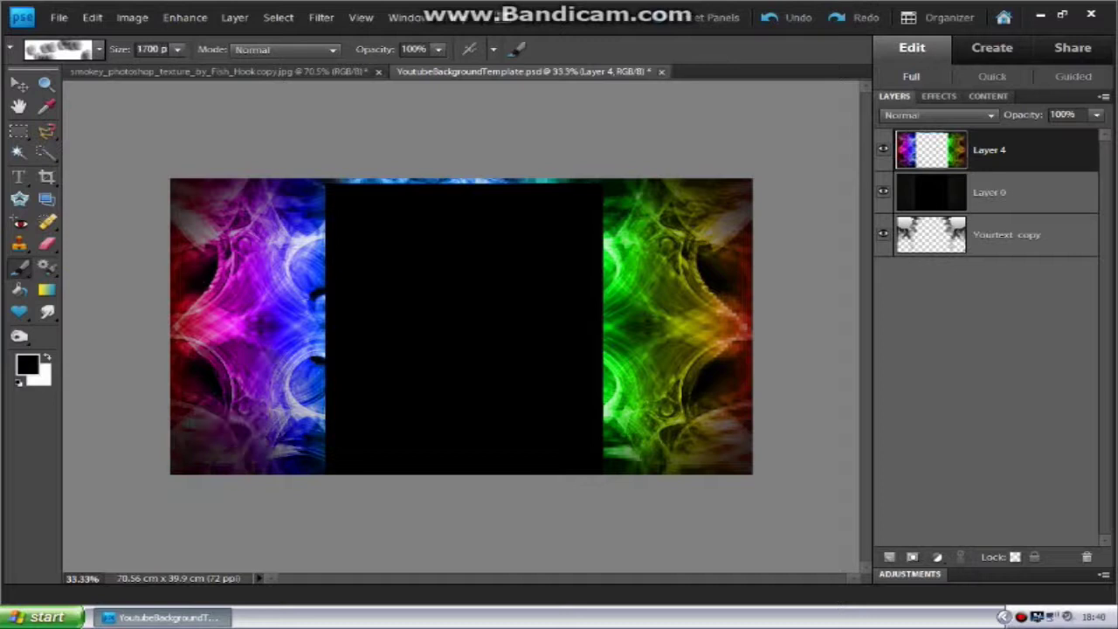
click(230, 492)
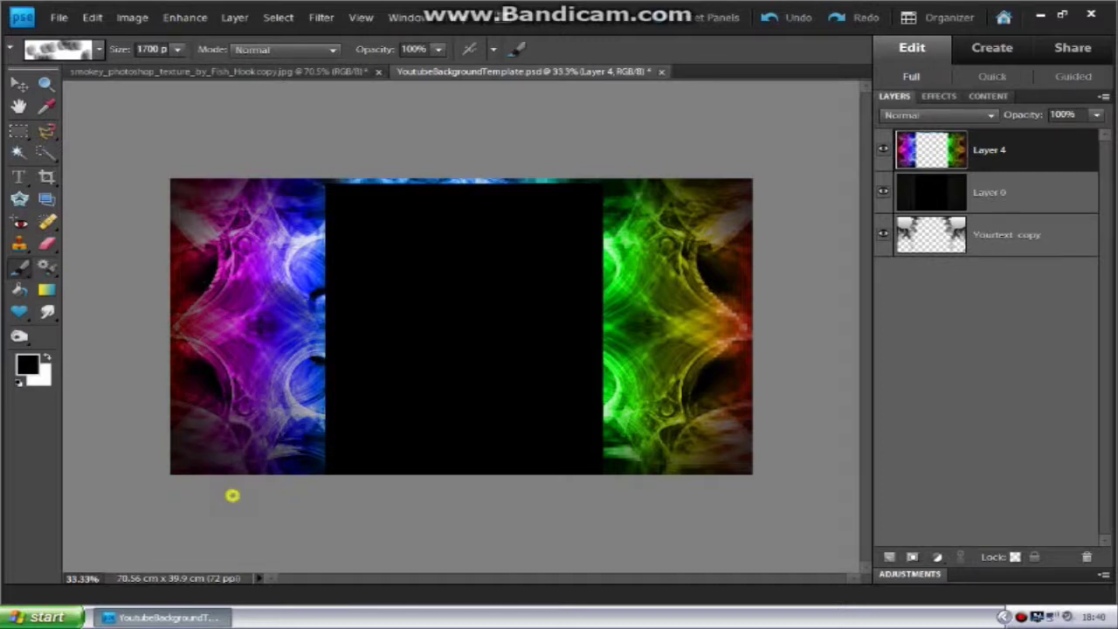
click(232, 494)
key(ctrl+z)
key(ctrl+z)
key(ctrl+z)
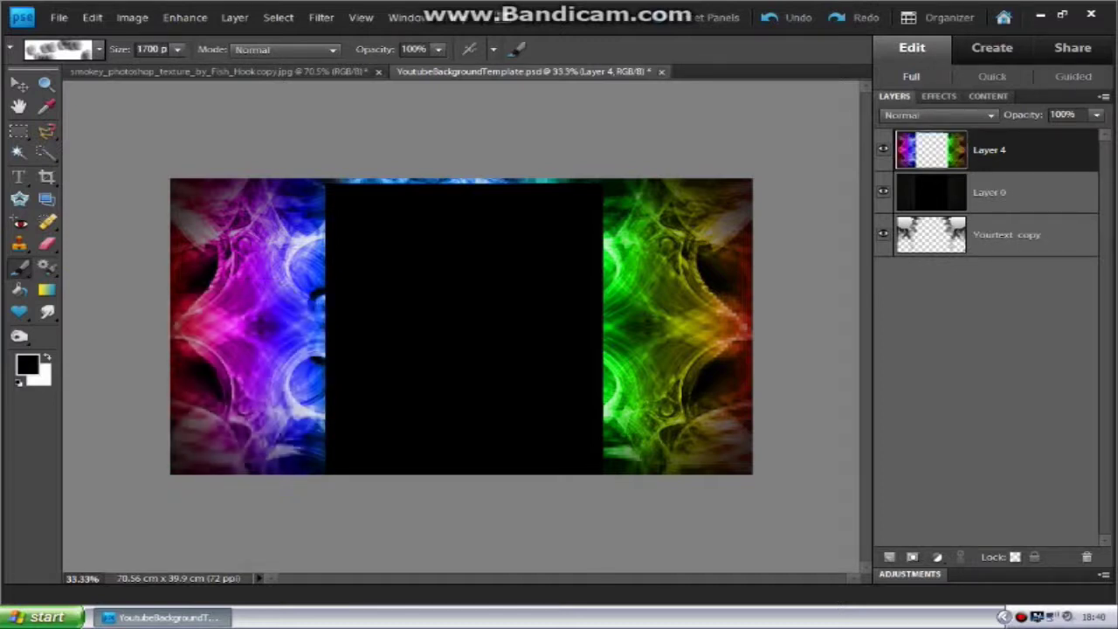
Step: Reduce the brush to 900 px and stamp black repeatedly along the bottom edge of the pink-blue texture on Layer 4
key(bracketleft)
key(bracketleft)
key(bracketleft)
key(bracketleft)
key(bracketleft)
click(249, 483)
key(ctrl+z)
click(246, 548)
click(246, 547)
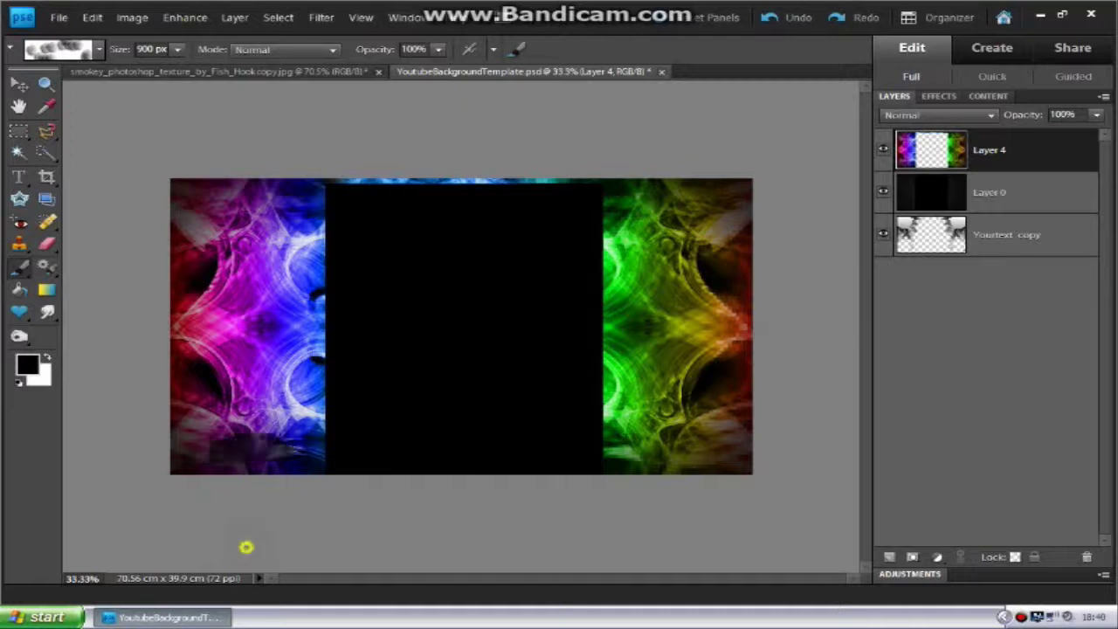
click(246, 548)
click(247, 548)
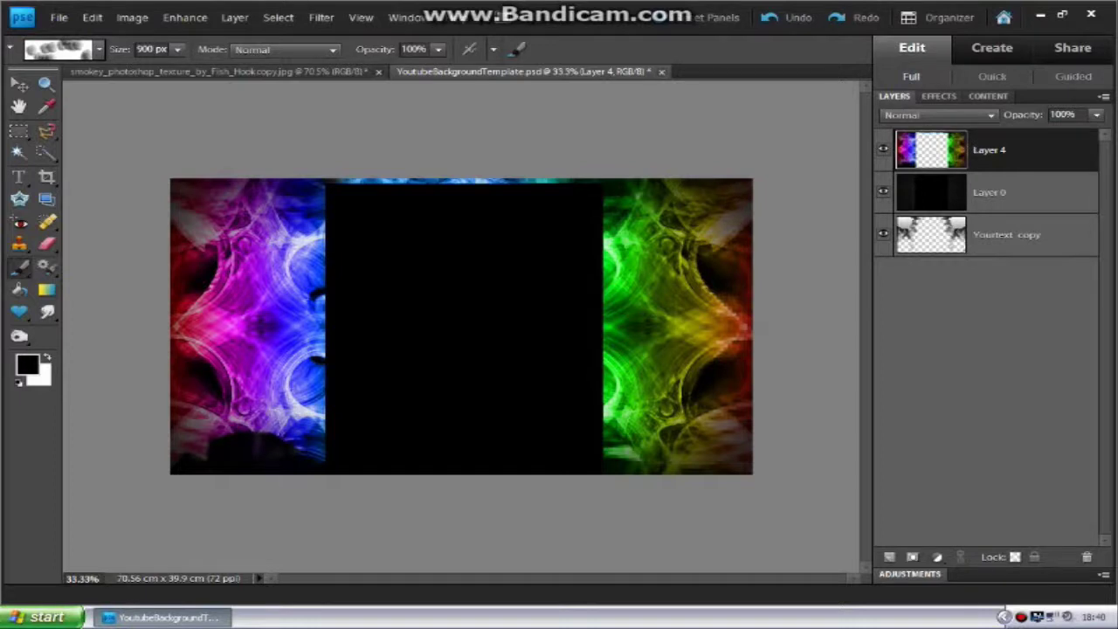
Step: Try stamping the 900 px black brush along the bottom of the green-yellow texture on Layer 4, and undo the strokes
click(684, 515)
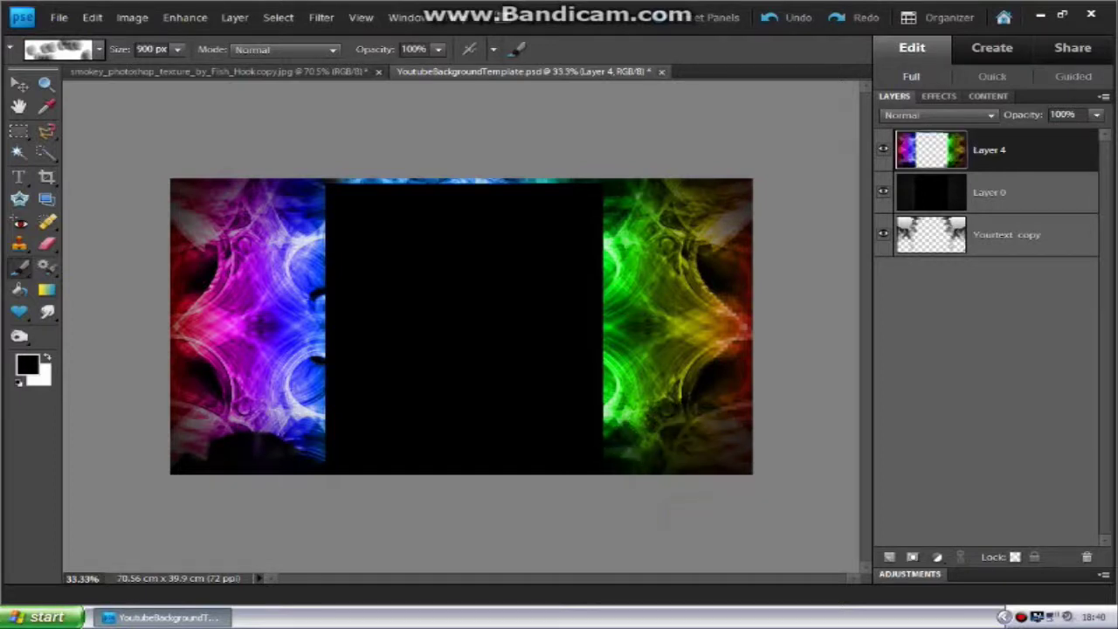
click(679, 519)
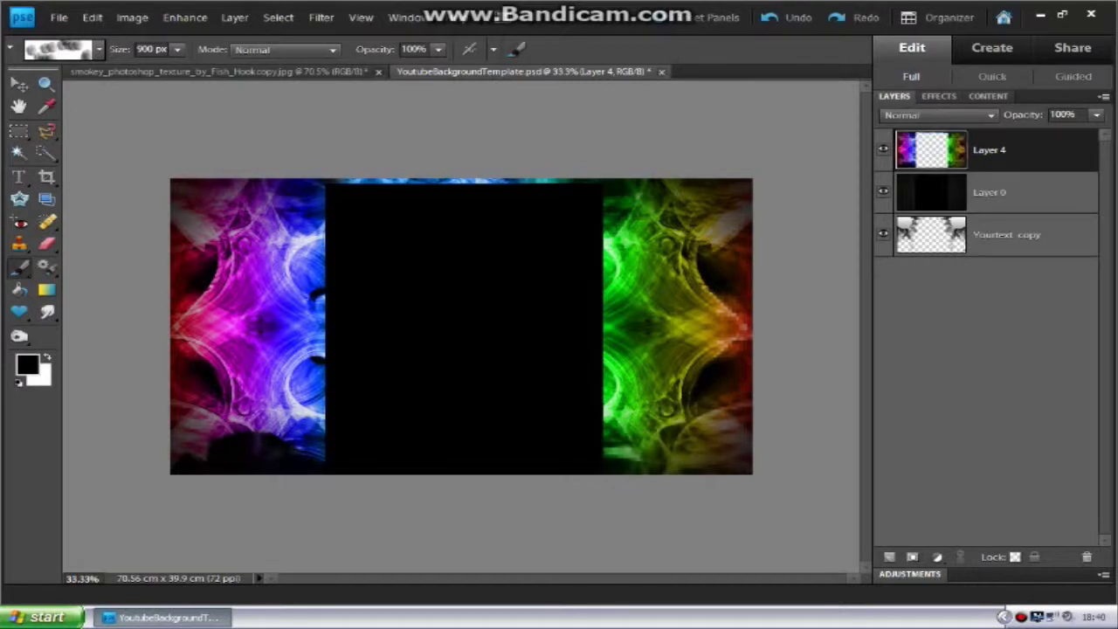
click(679, 533)
click(679, 534)
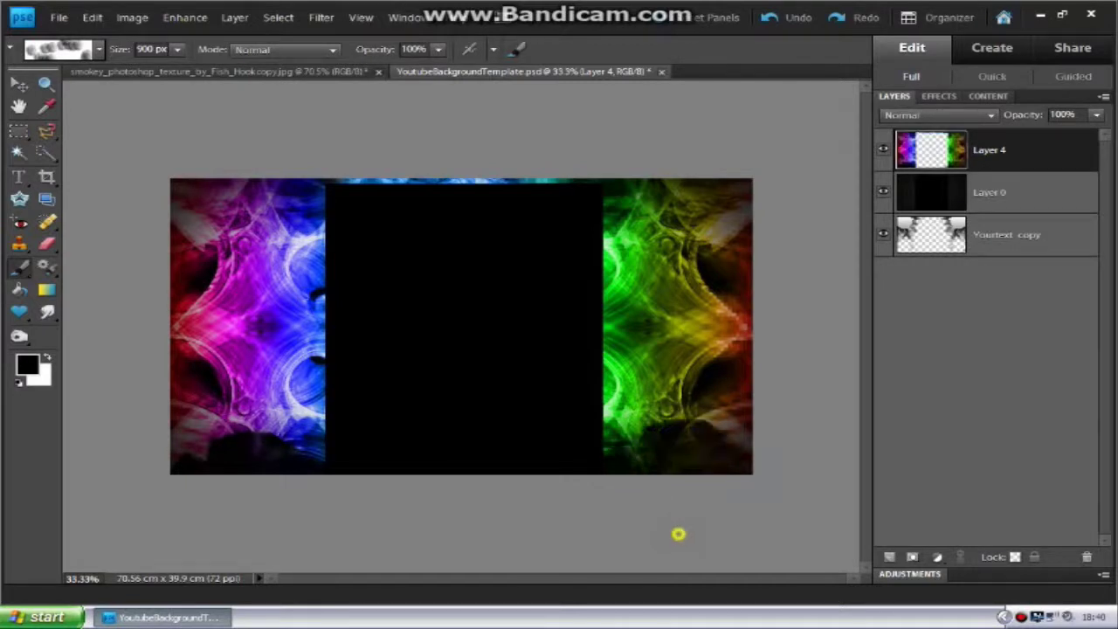
click(675, 544)
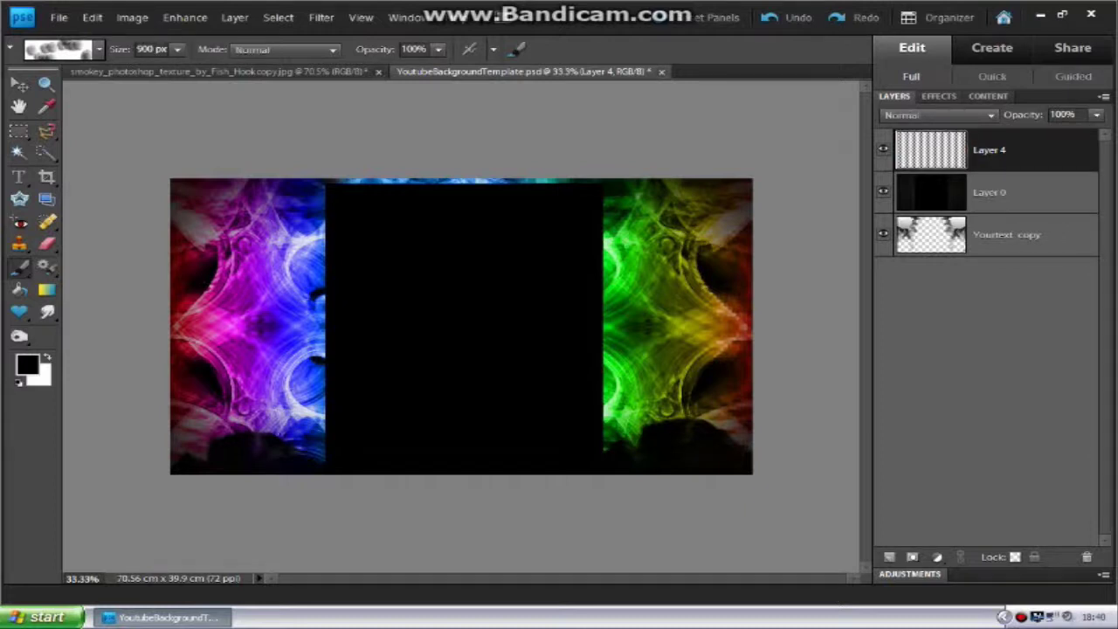
key(ctrl+z)
key(ctrl+z)
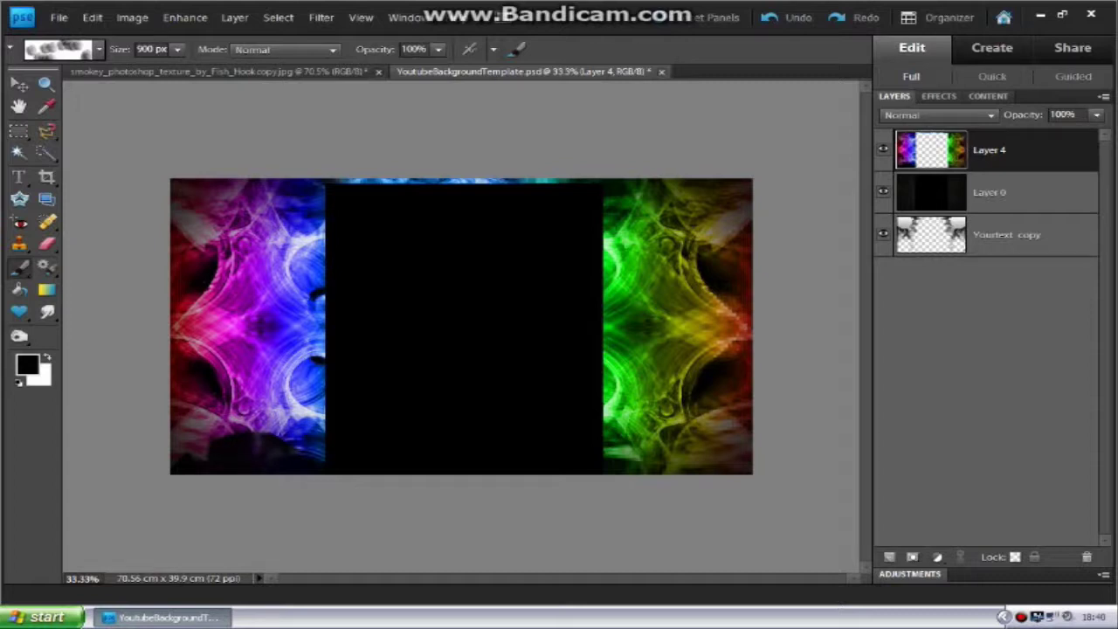
Step: Add a new layer above Layer 4 and stamp black with the 900 px brush along the bottom of the green-yellow texture
click(889, 557)
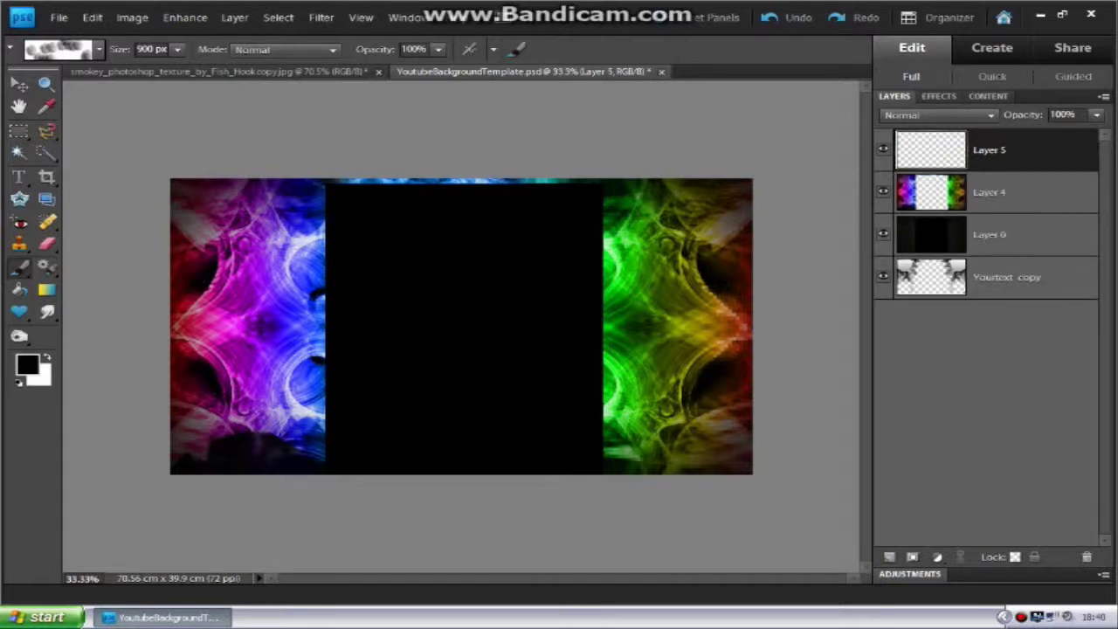
click(675, 491)
key(ctrl+z)
click(672, 533)
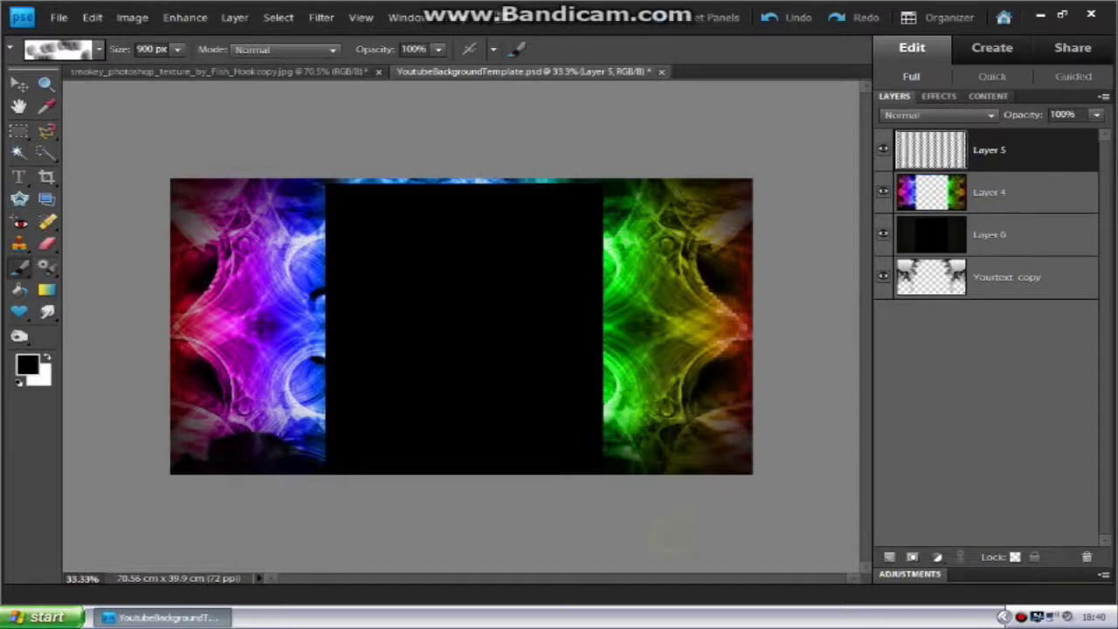
click(673, 537)
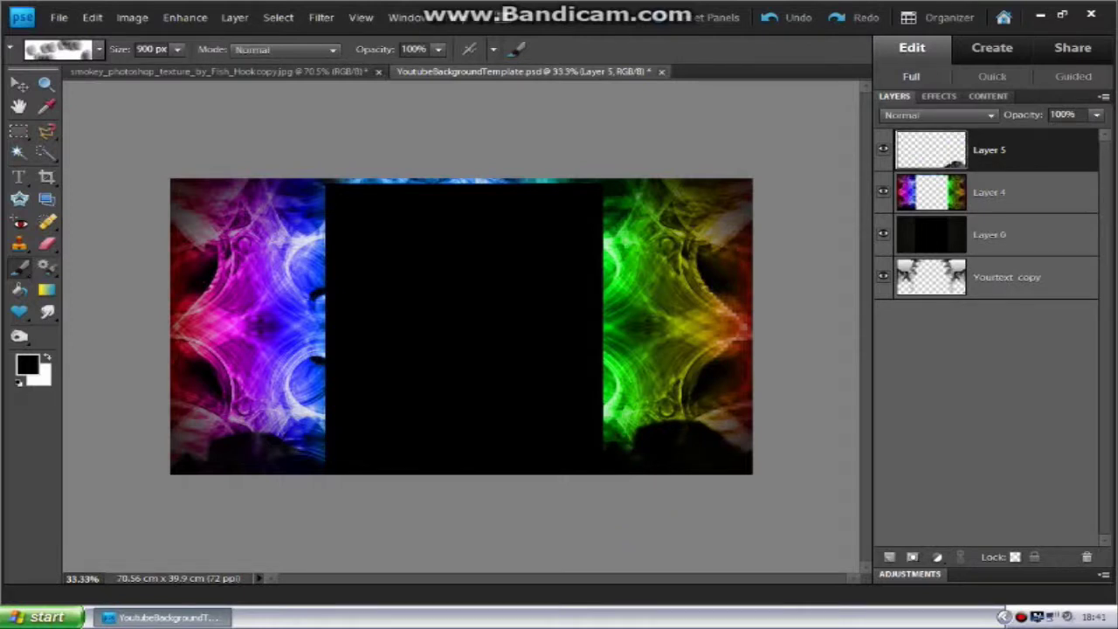
Step: Try selecting the black stamped area along the bottom of the pink-blue texture on Layer 4 with the Magic Wand
click(18, 152)
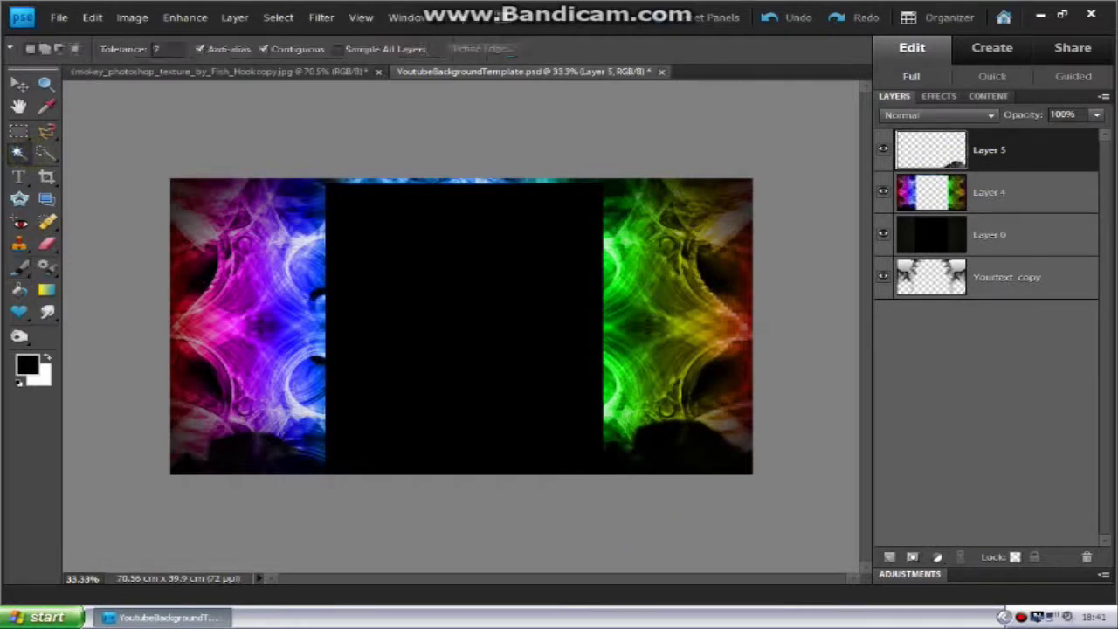
click(251, 439)
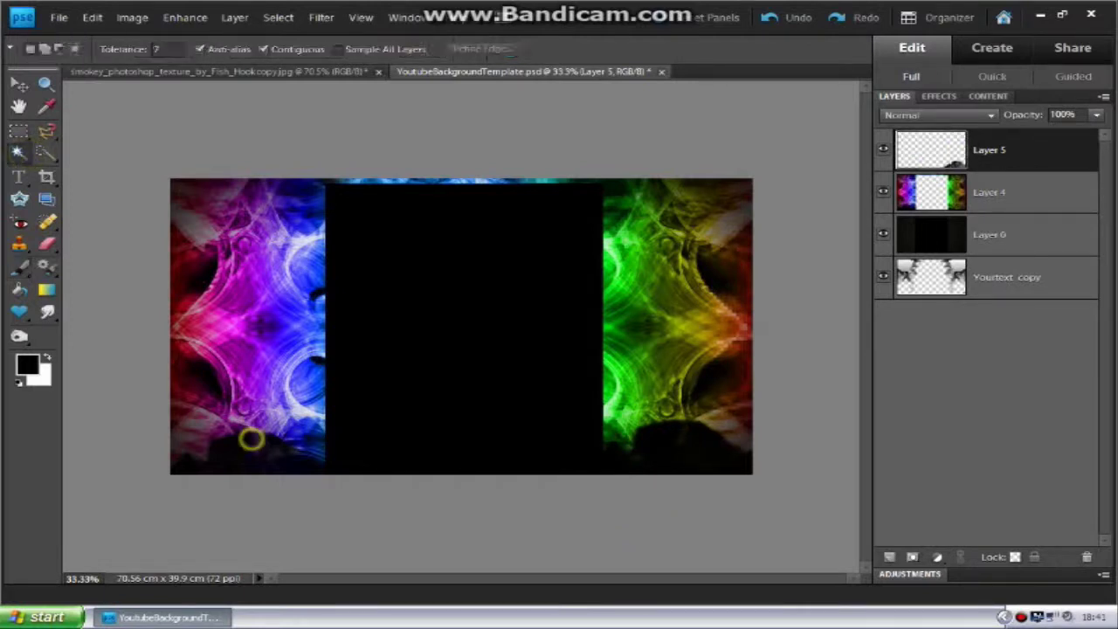
click(1028, 191)
key(ctrl+d)
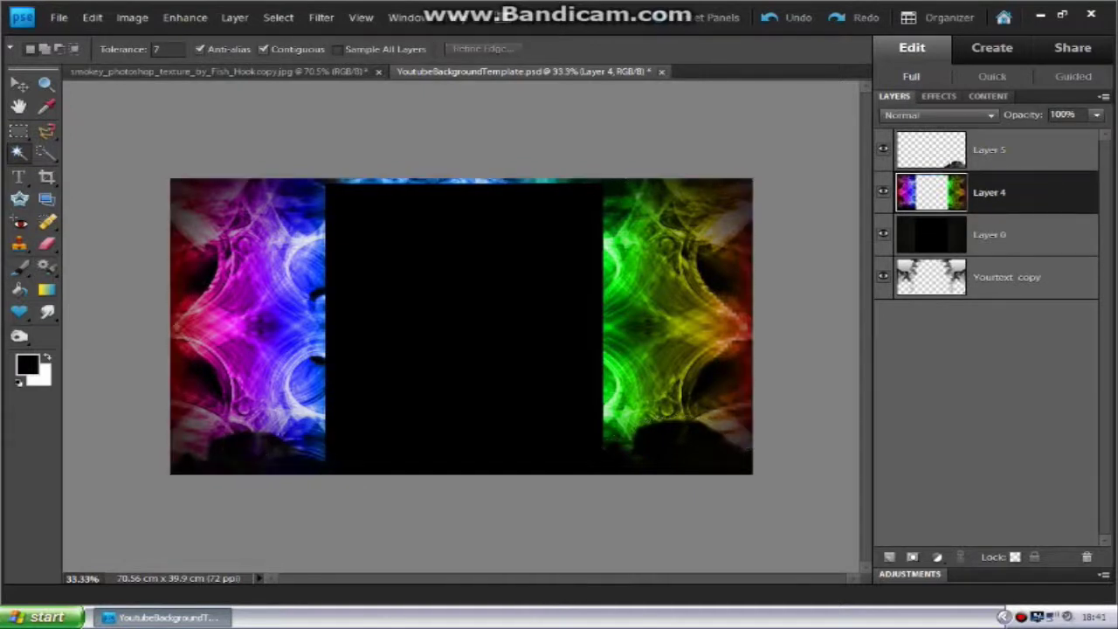
click(222, 446)
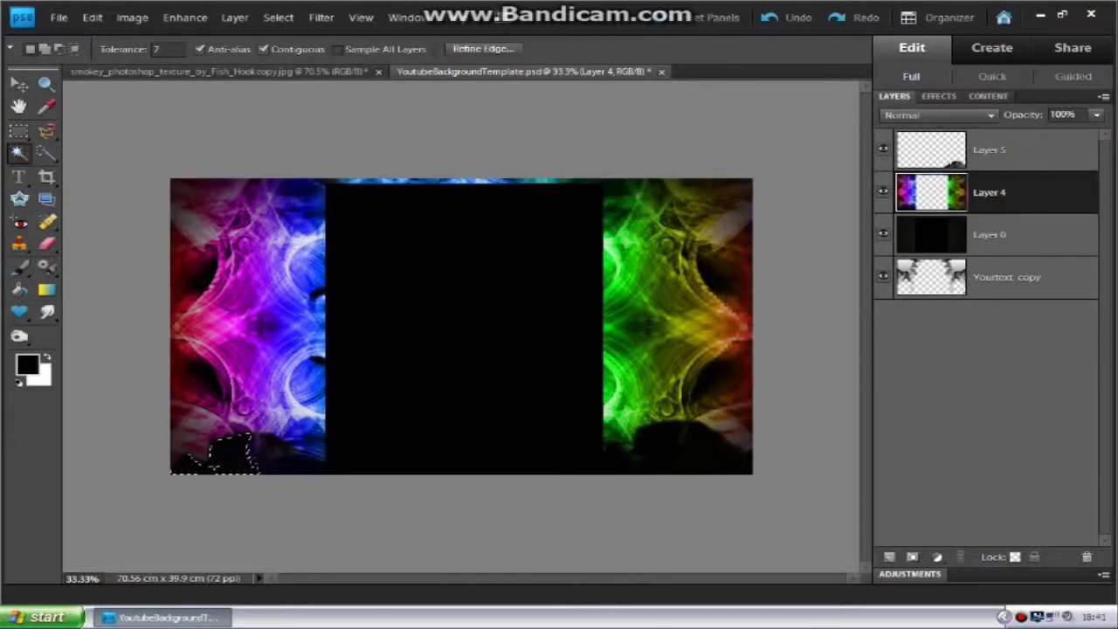
shift+click(299, 462)
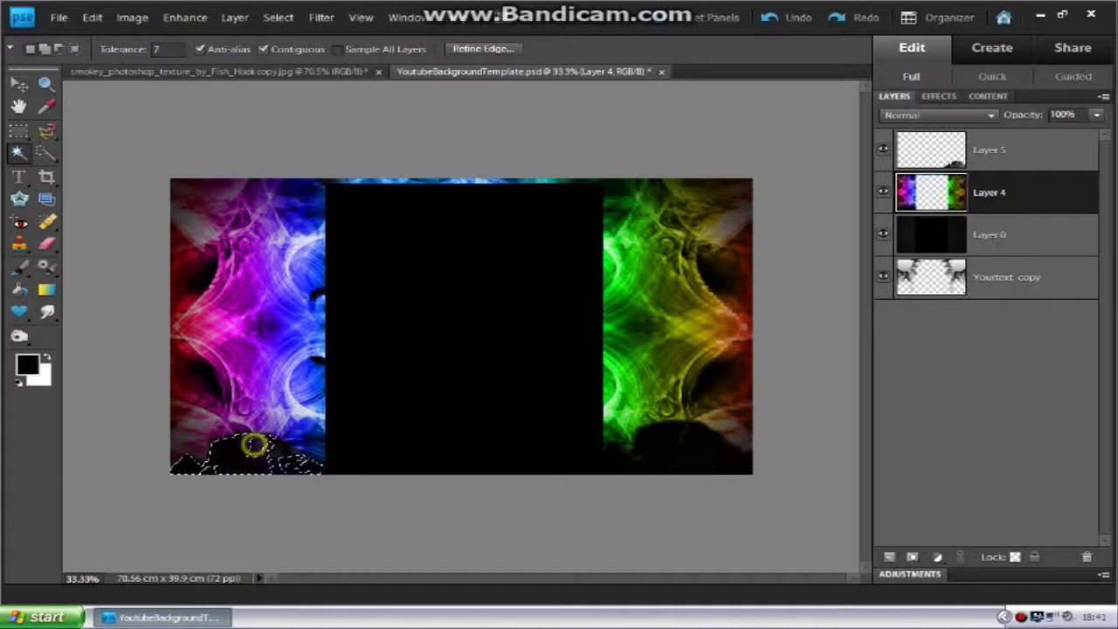
shift+click(280, 449)
shift+click(287, 473)
shift+click(269, 462)
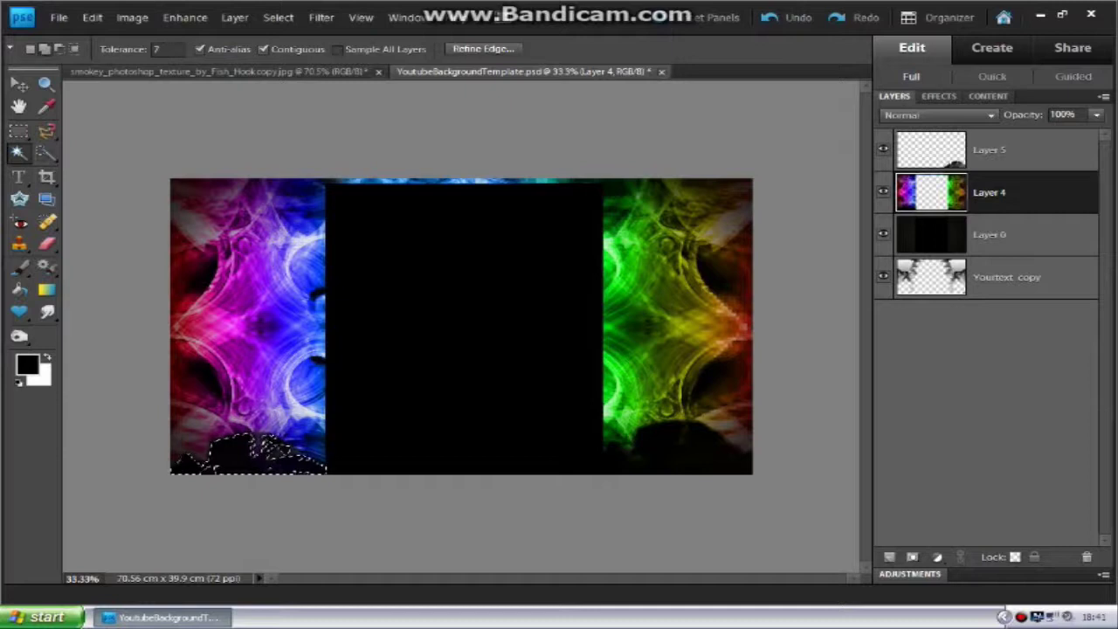
Step: Try extending the selection over the stamped area with the Quick Selection tool, and deselect everything
key(a)
click(282, 464)
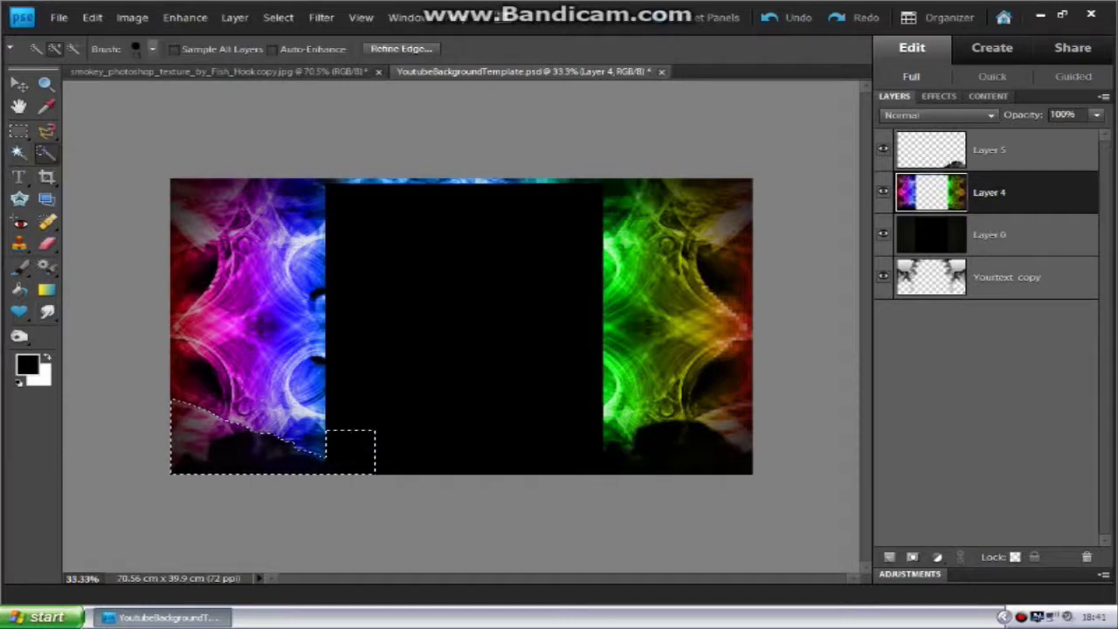
key(w)
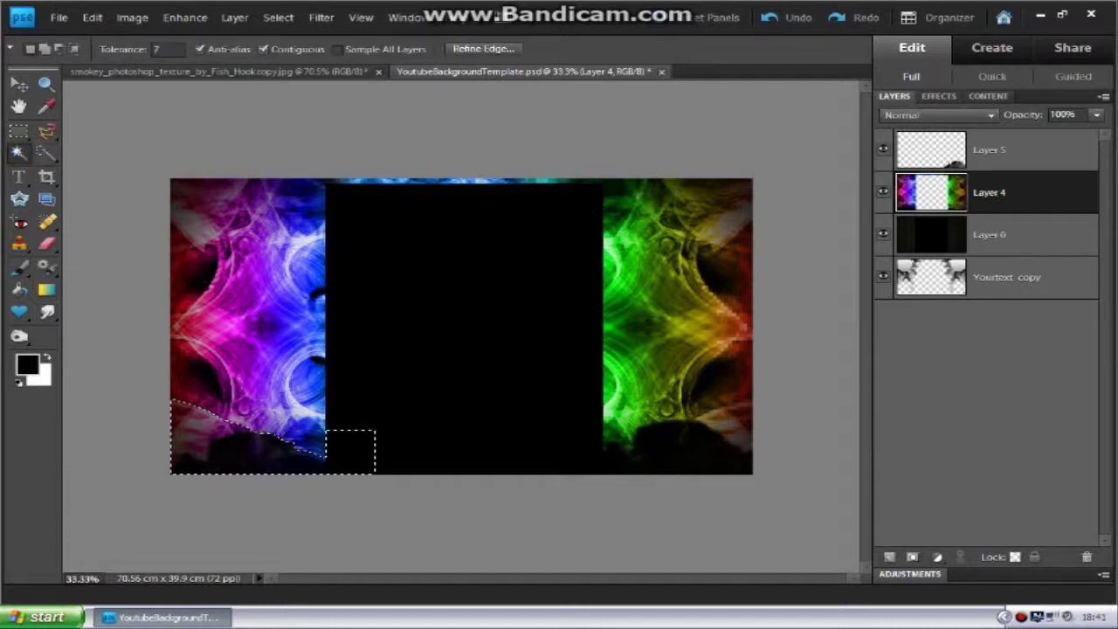
click(278, 18)
click(293, 48)
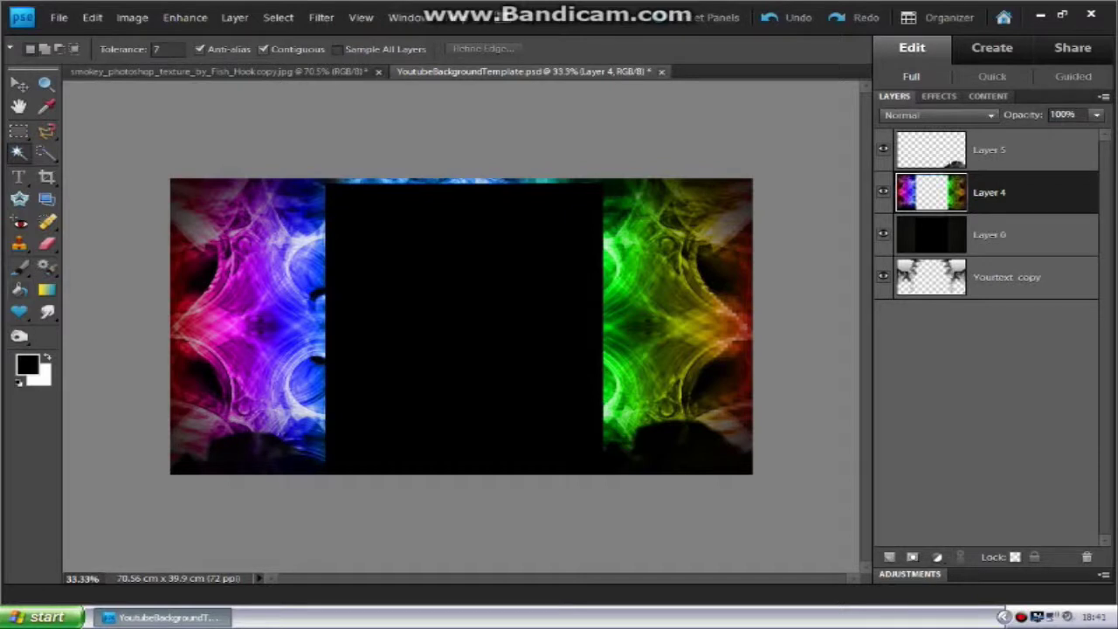
Step: Try stamping black with the 900 px brush over the bottom of the pink-blue texture on Layer 4, and undo the strokes
key(b)
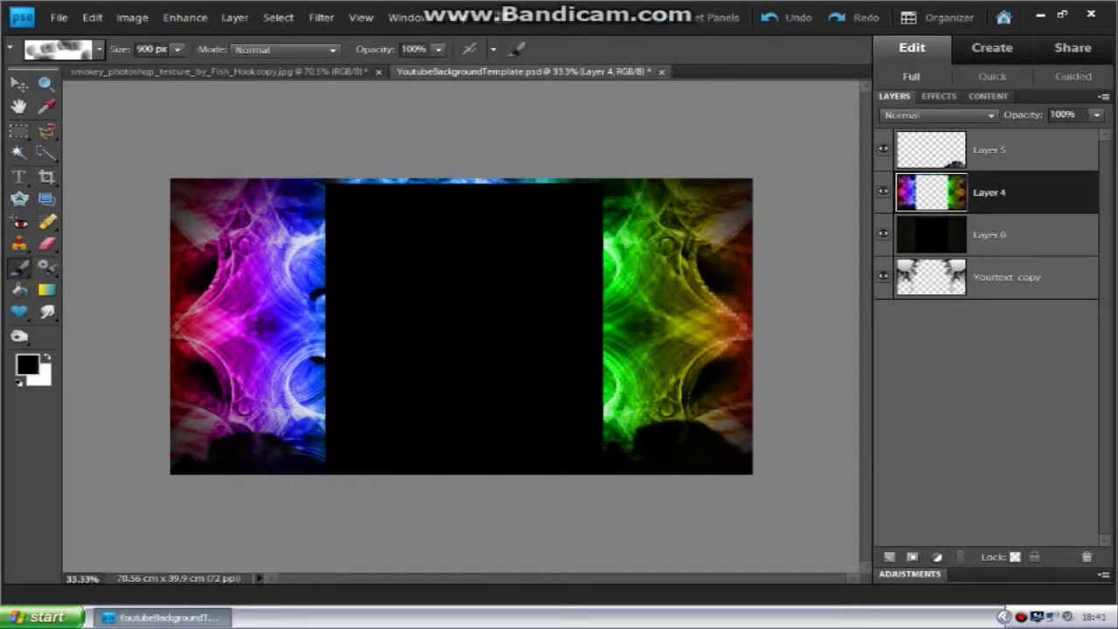
click(253, 467)
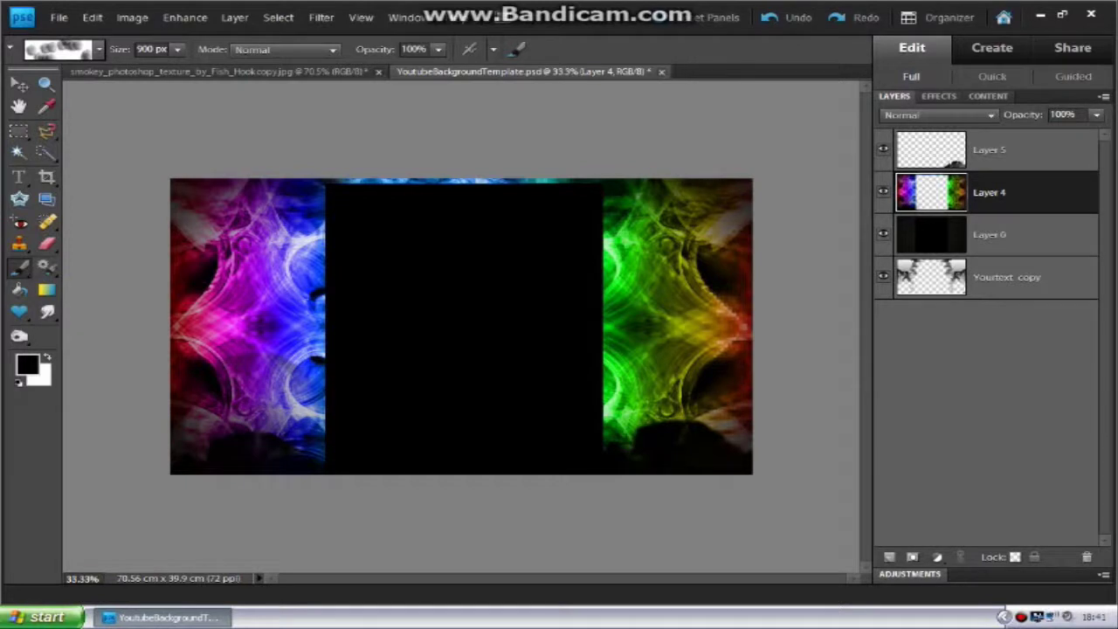
key(ctrl+z)
click(250, 481)
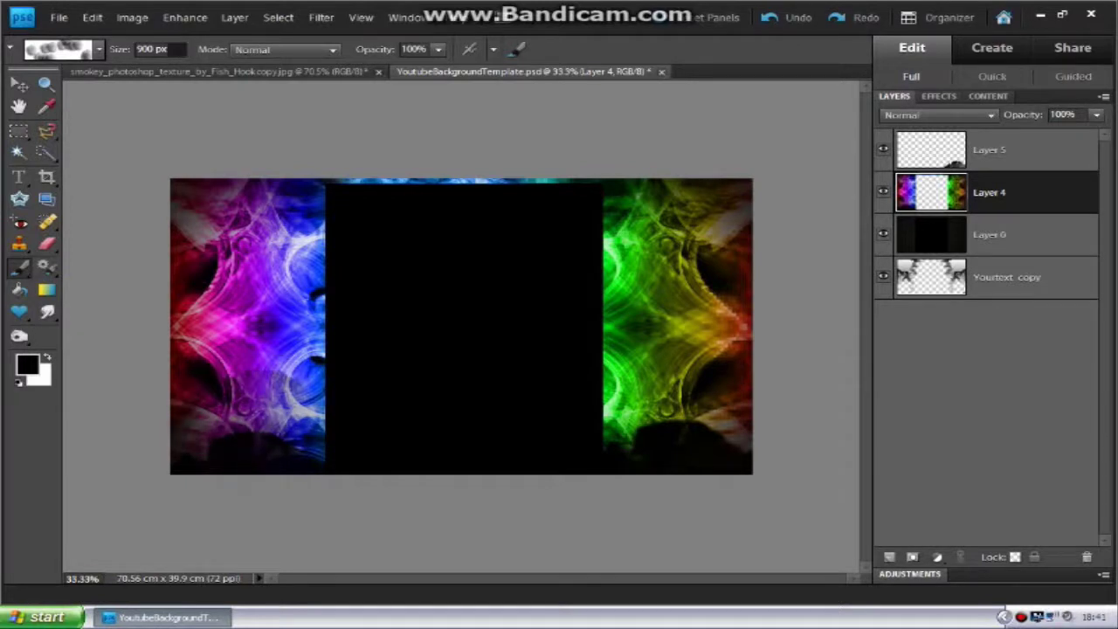
key(ctrl+z)
Step: Stamp black with the 900 px brush from just below the canvas and along the lower edge of the pink-blue texture on Layer 4
click(250, 524)
click(250, 545)
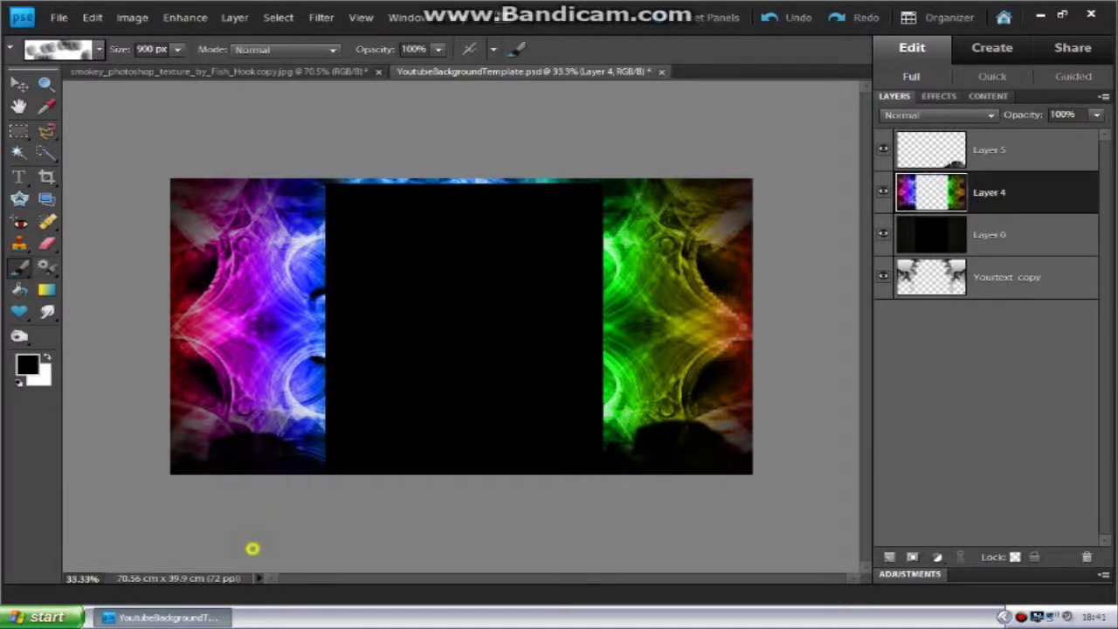
click(238, 541)
click(250, 544)
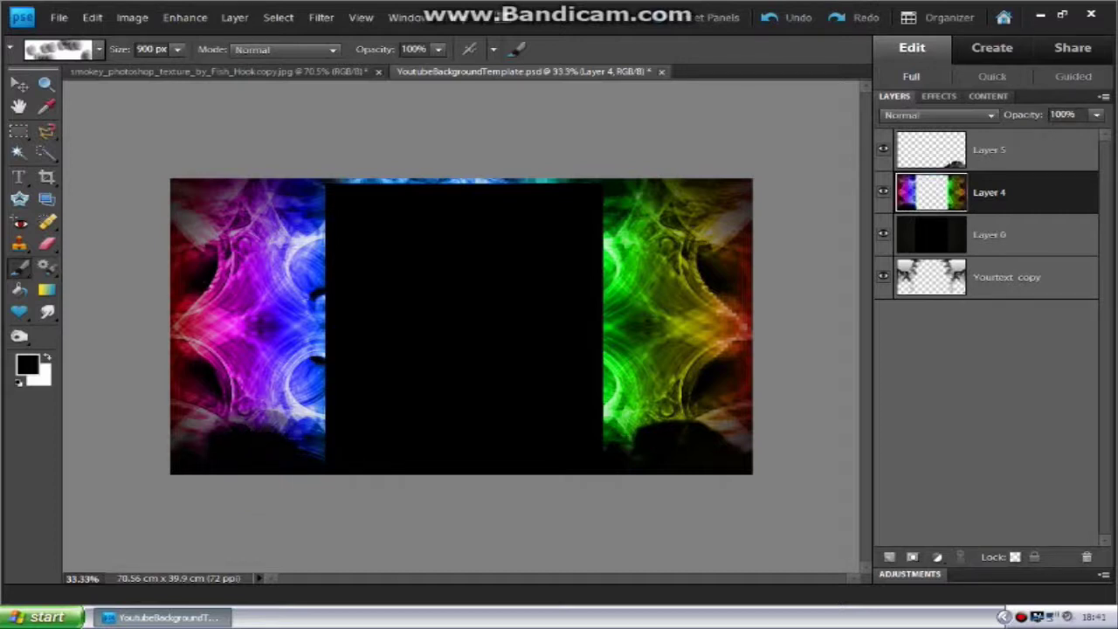
click(751, 467)
click(323, 452)
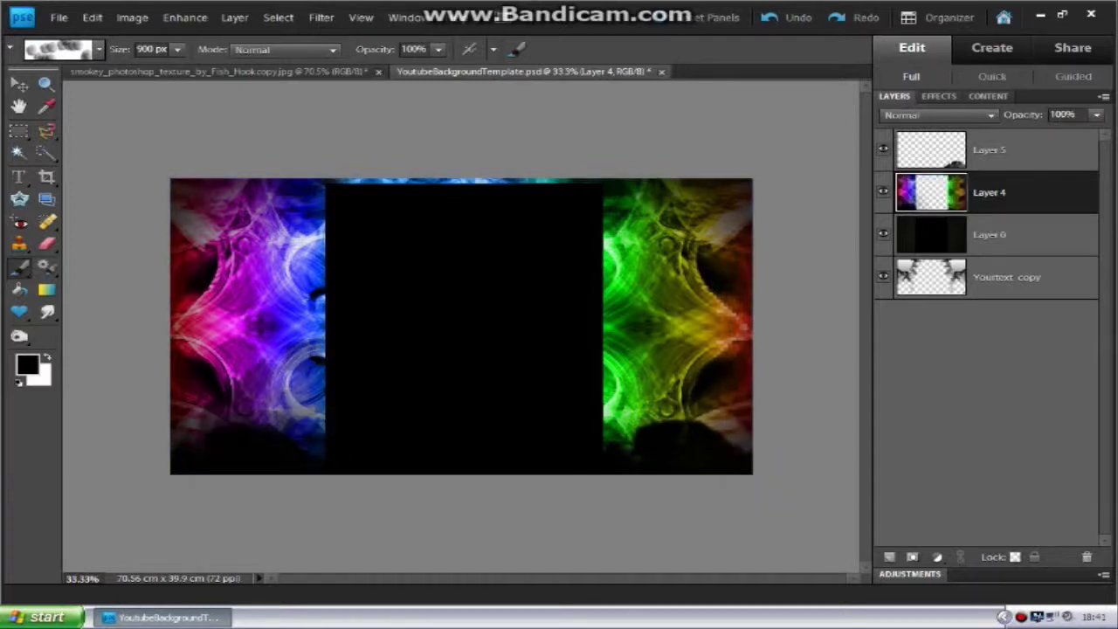
Step: Stamp black with the 900 px brush over the lower part of the green-yellow texture on Layer 4
click(654, 418)
click(630, 441)
click(729, 463)
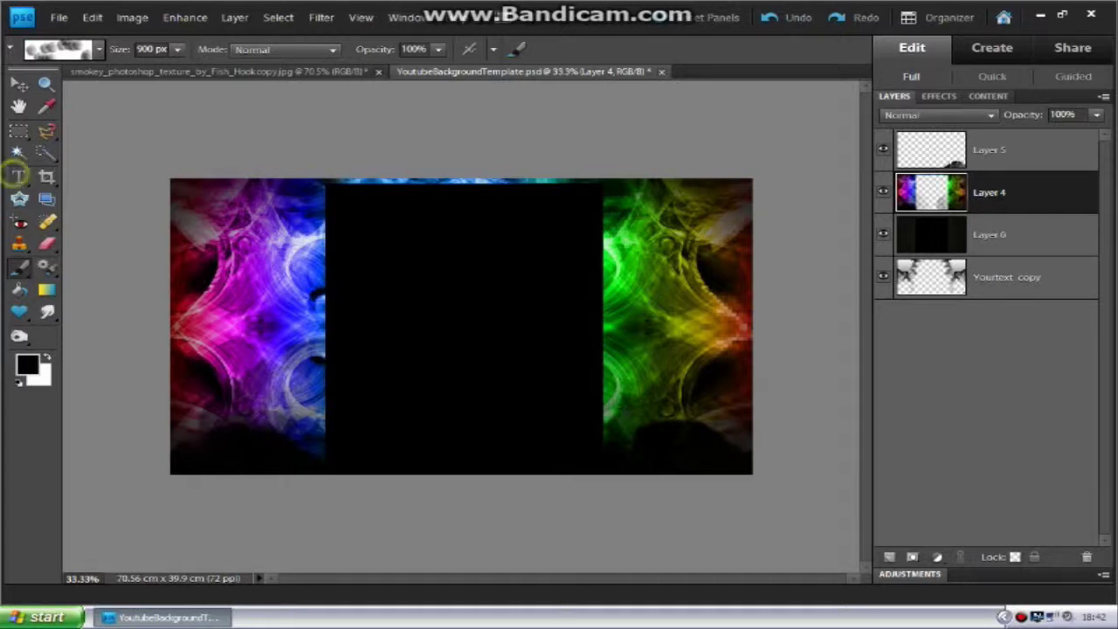
Step: Activate the horizontal Type tool and set its font to Urban Jungle
click(19, 176)
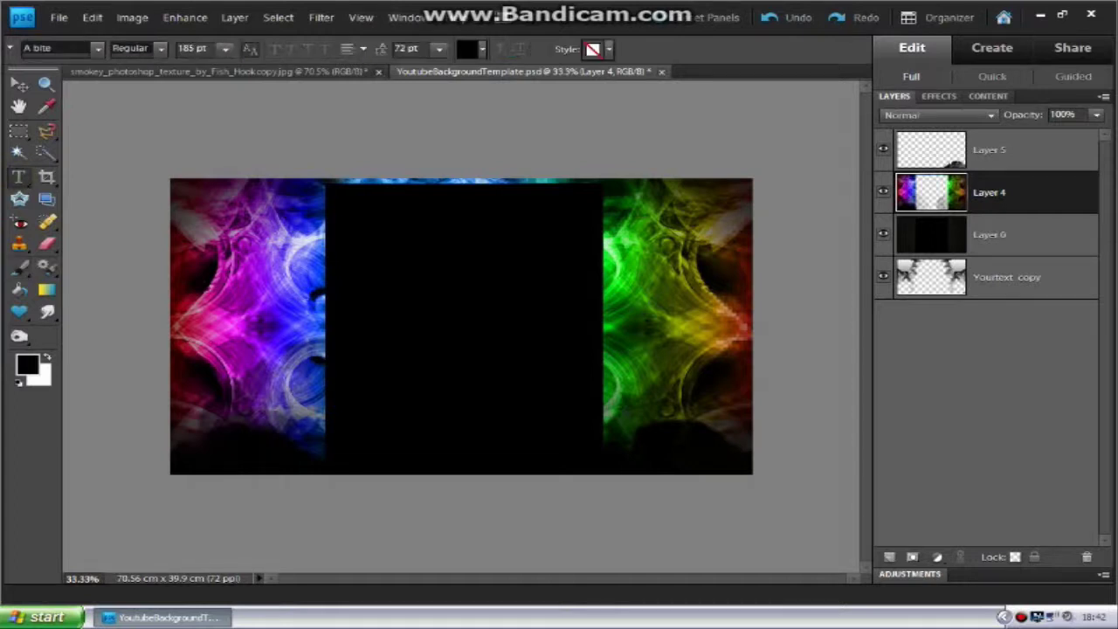
click(97, 49)
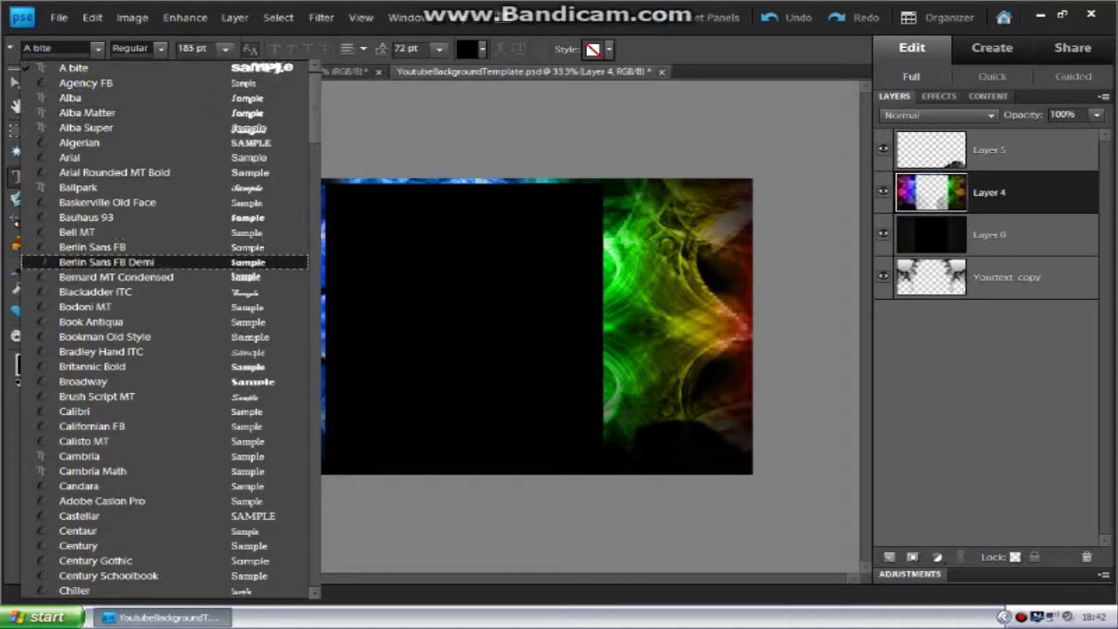
scroll(131, 402, down, 3)
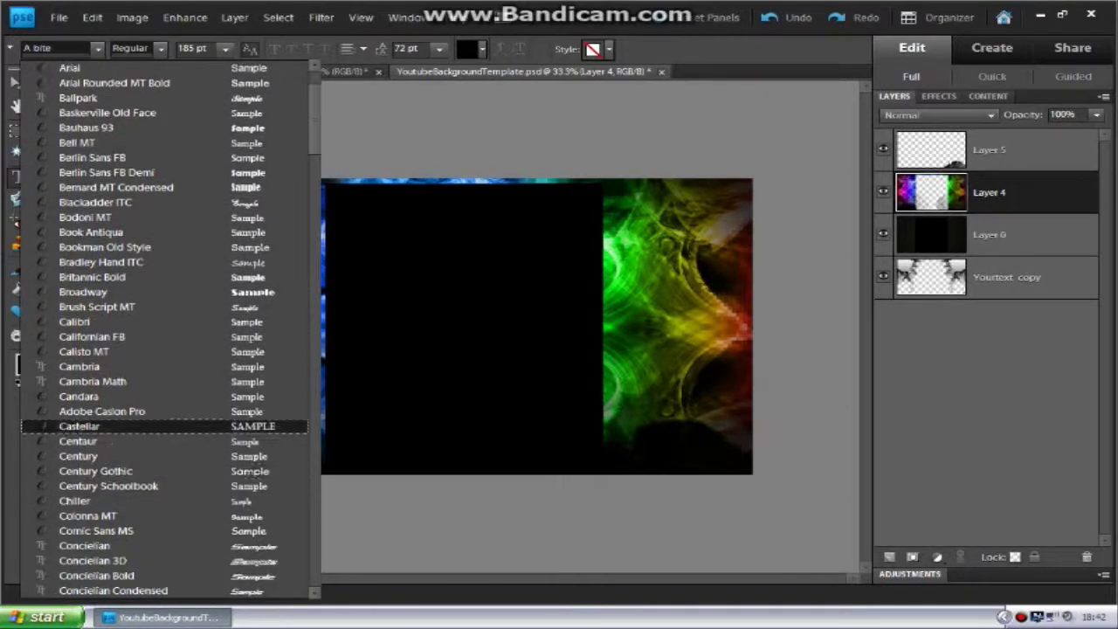
scroll(131, 384, down, 1)
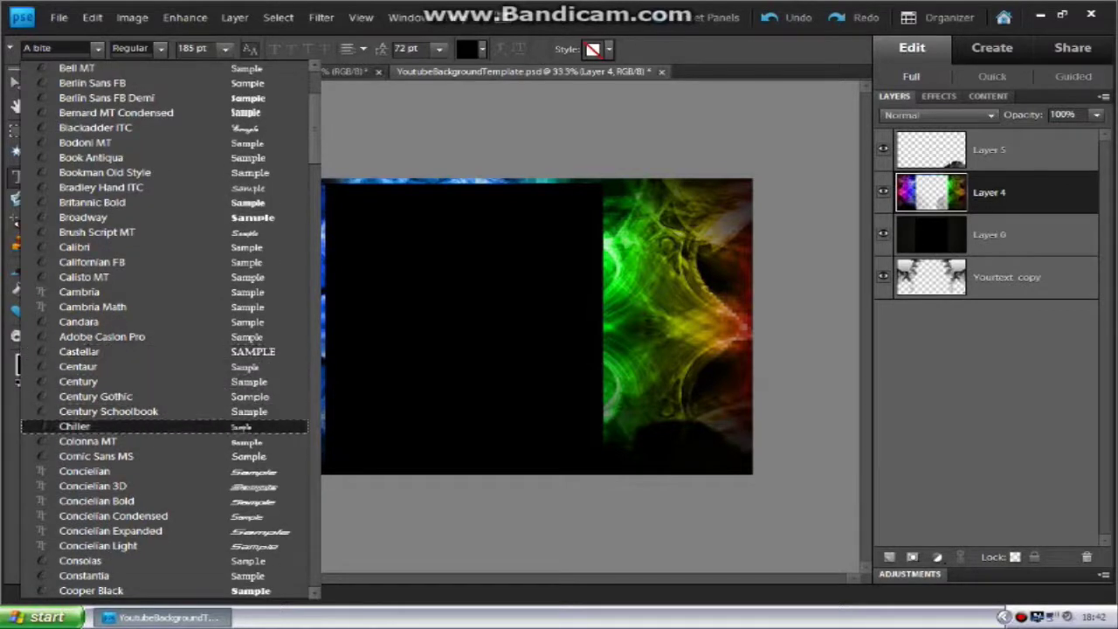
scroll(131, 437, down, 2)
scroll(166, 411, down, 7)
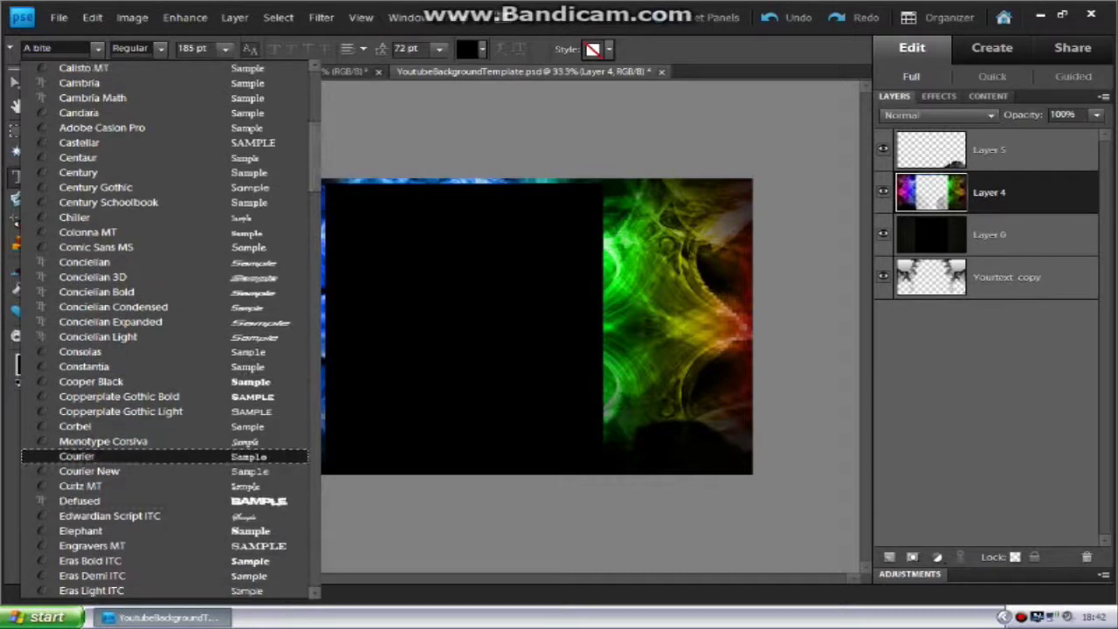
scroll(131, 381, down, 6)
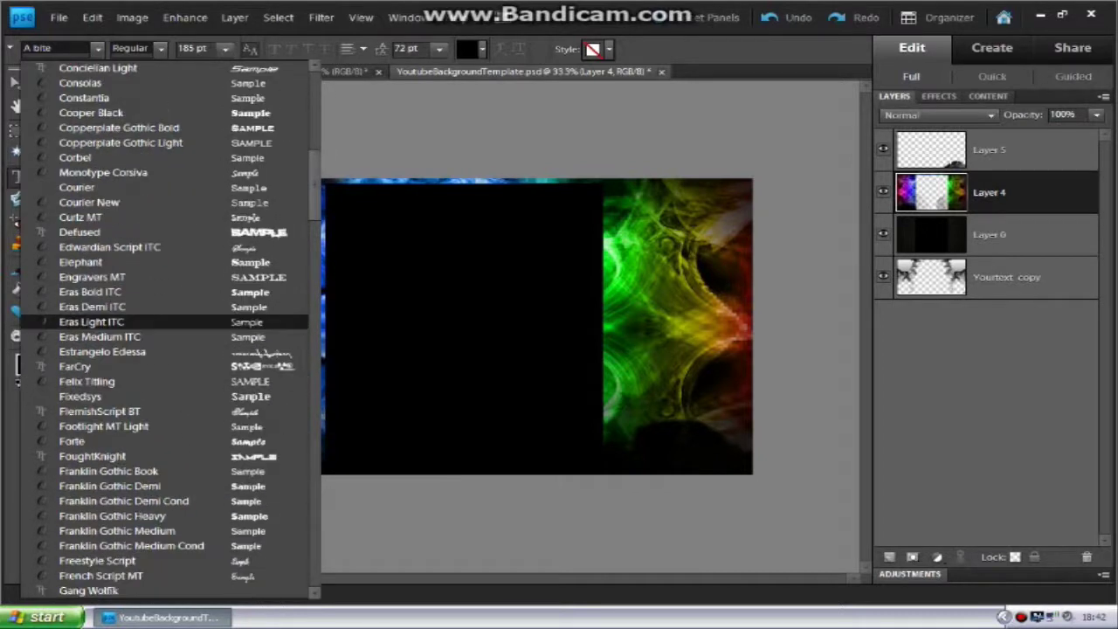
scroll(131, 516, down, 7)
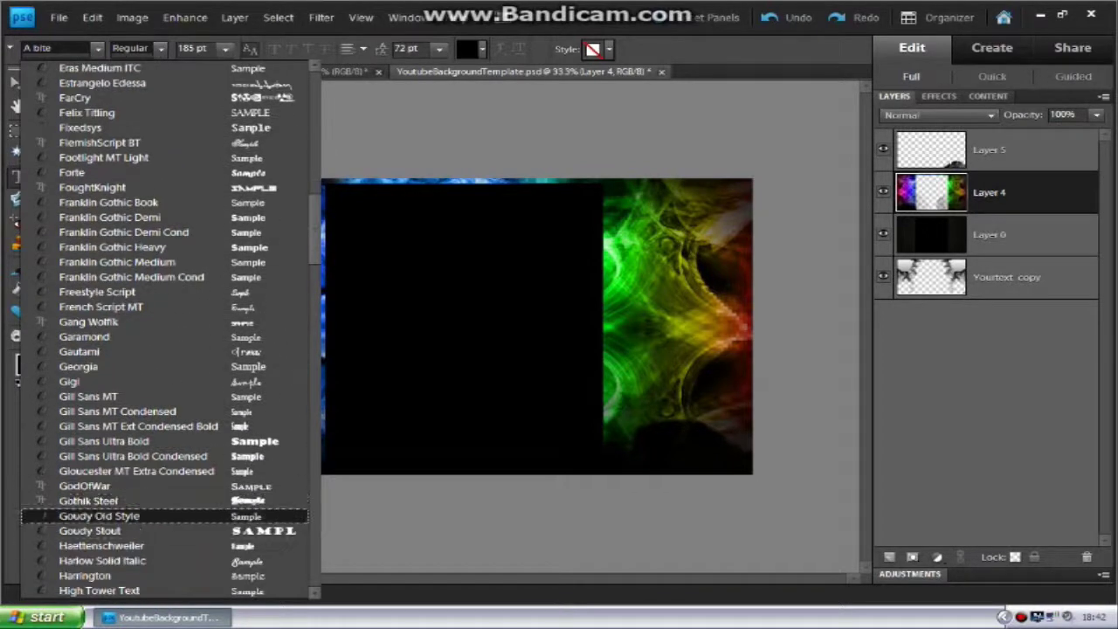
scroll(131, 501, down, 8)
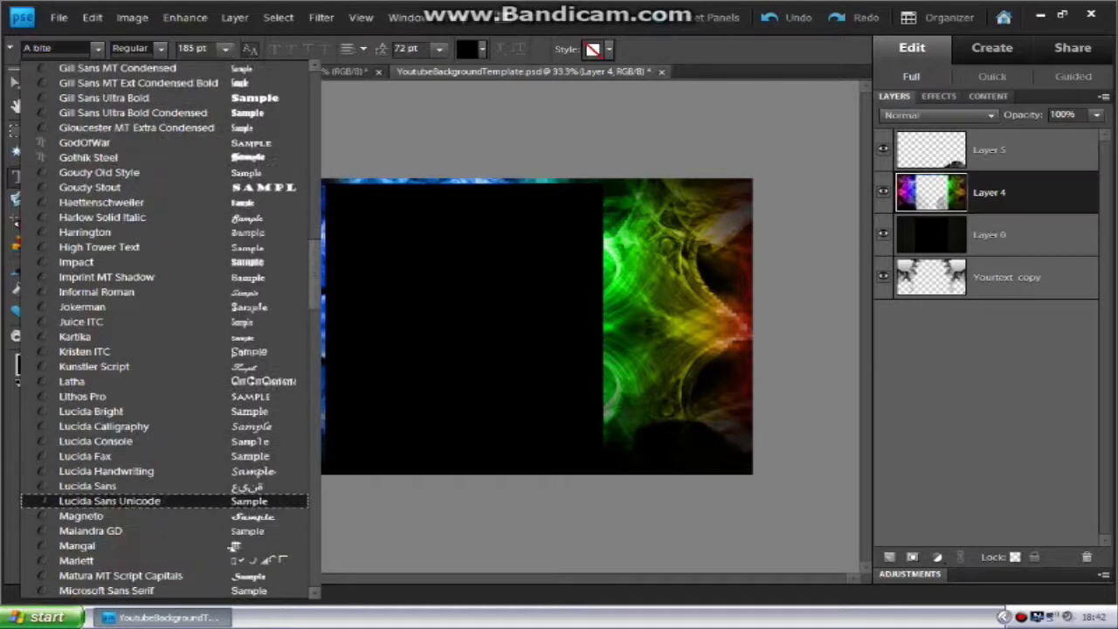
scroll(131, 501, down, 2)
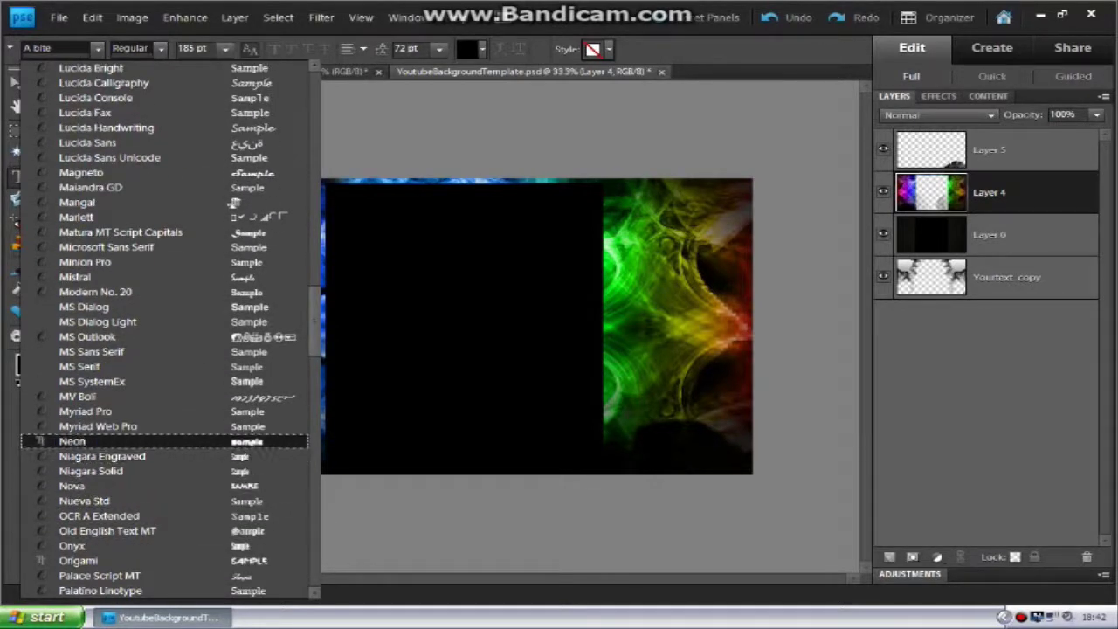
scroll(131, 524, down, 1)
scroll(131, 515, down, 4)
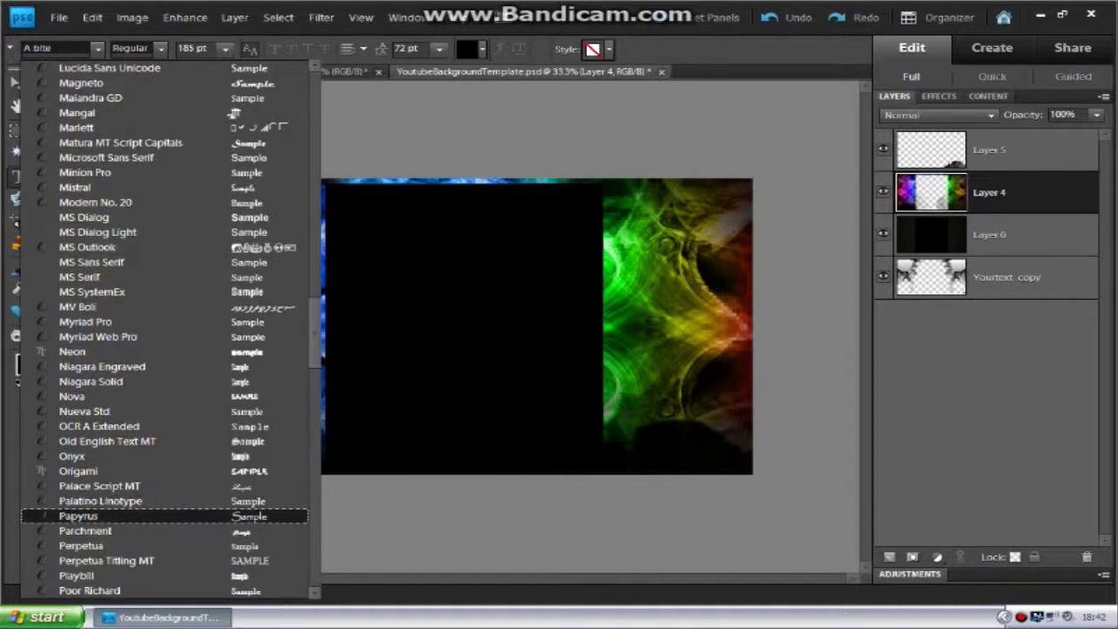
scroll(131, 516, down, 7)
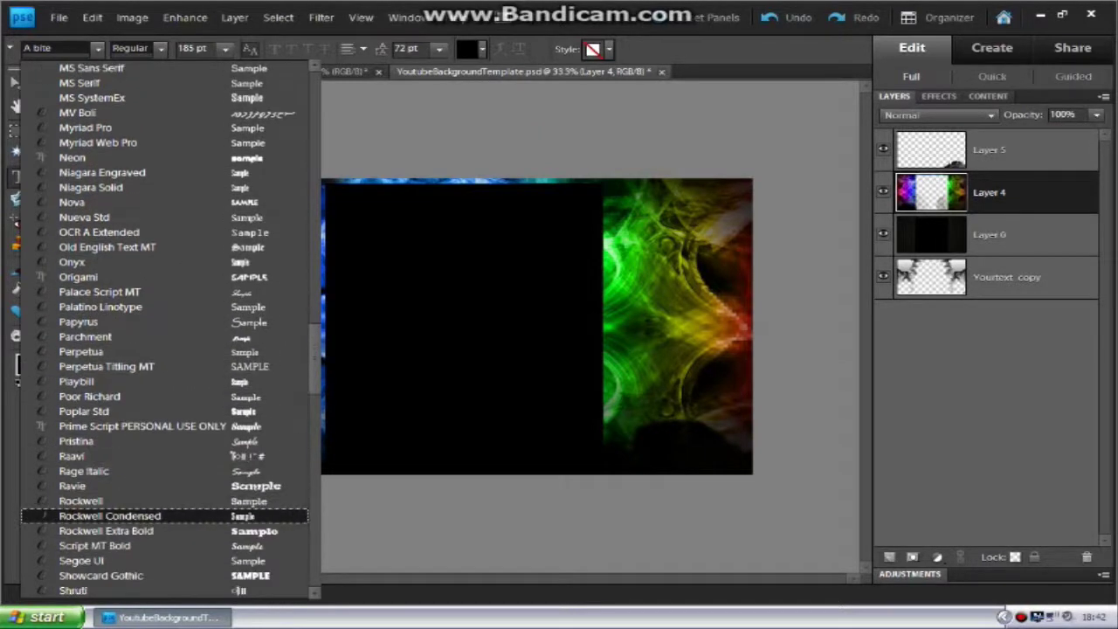
scroll(131, 524, down, 2)
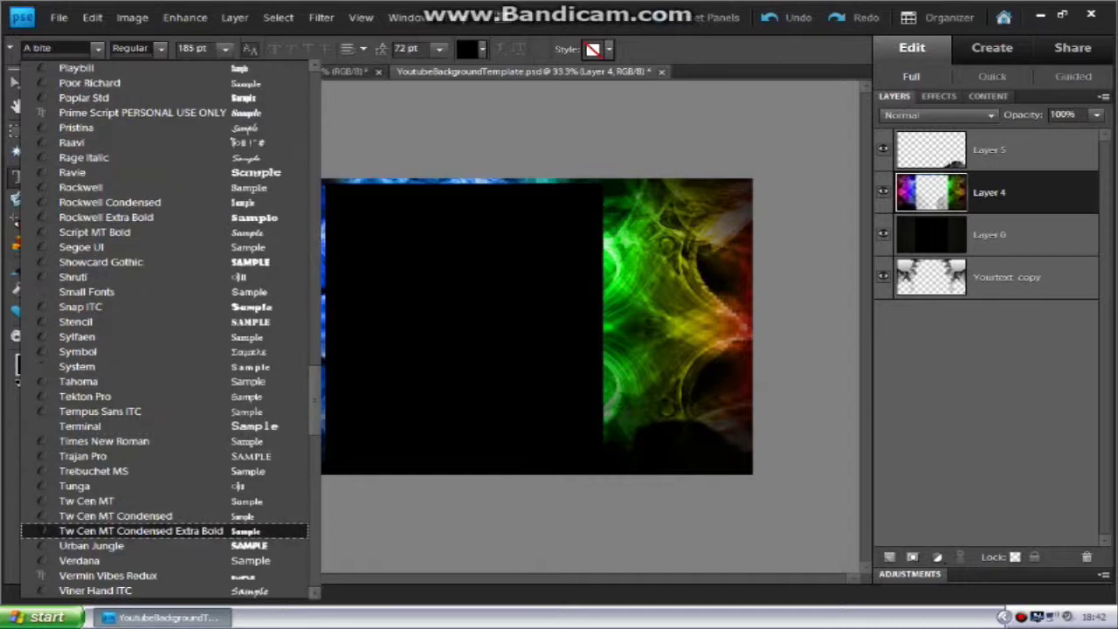
click(262, 545)
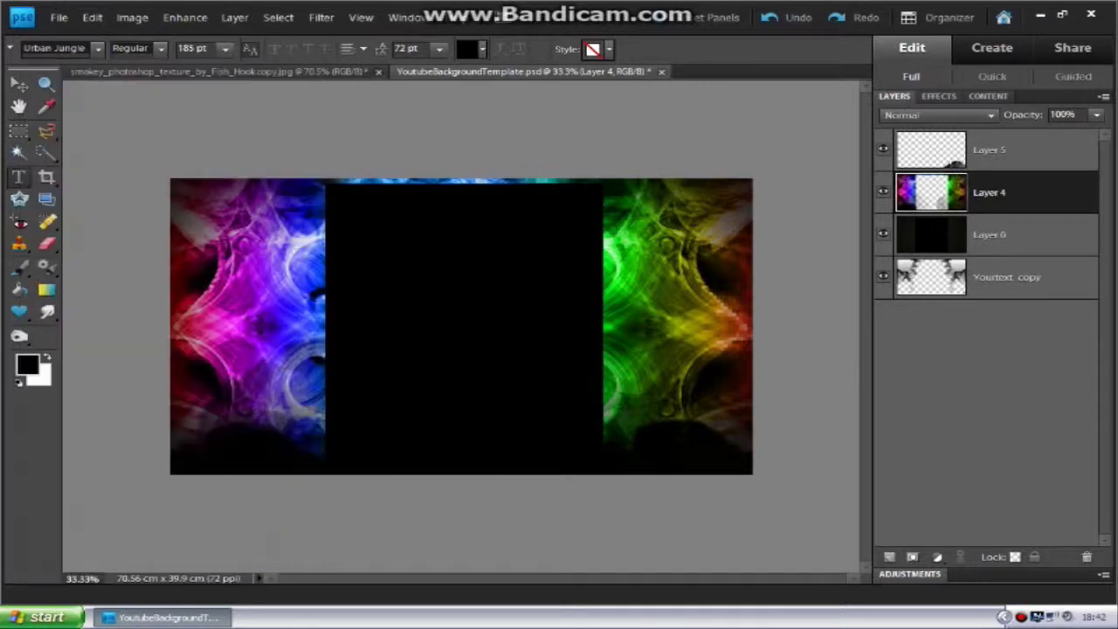
Step: Draw a text box across the upper middle of the black box, enter the text "k9", and commit it
drag(327, 258, 607, 321)
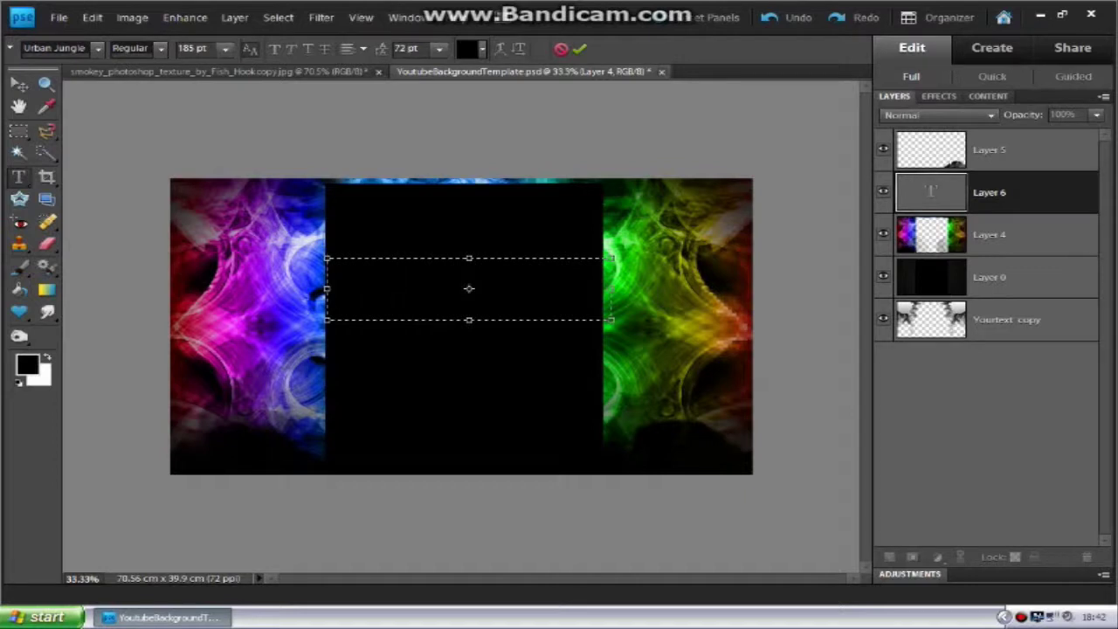
click(482, 49)
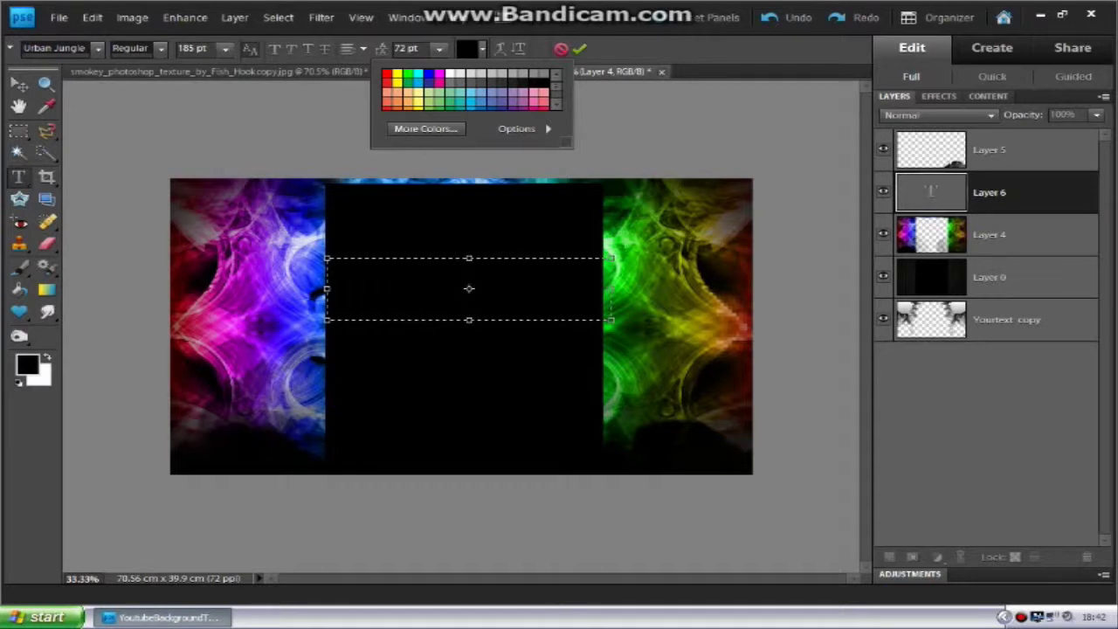
click(20, 83)
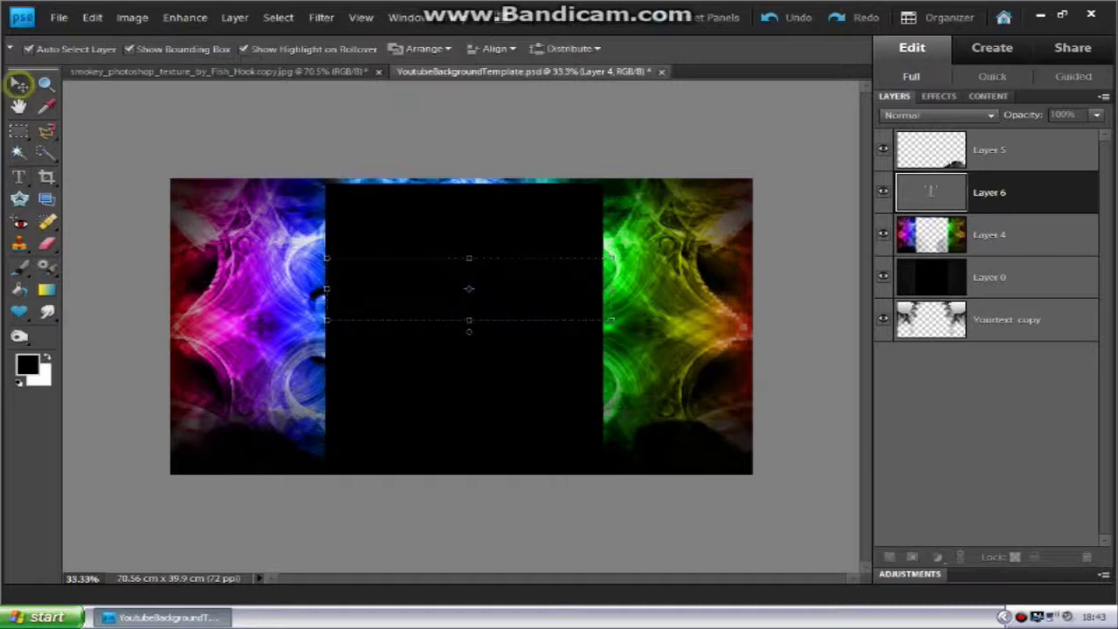
Step: Try moving the k9 text out of the black box towards the pink-blue texture, and undo the moves
drag(397, 294, 255, 294)
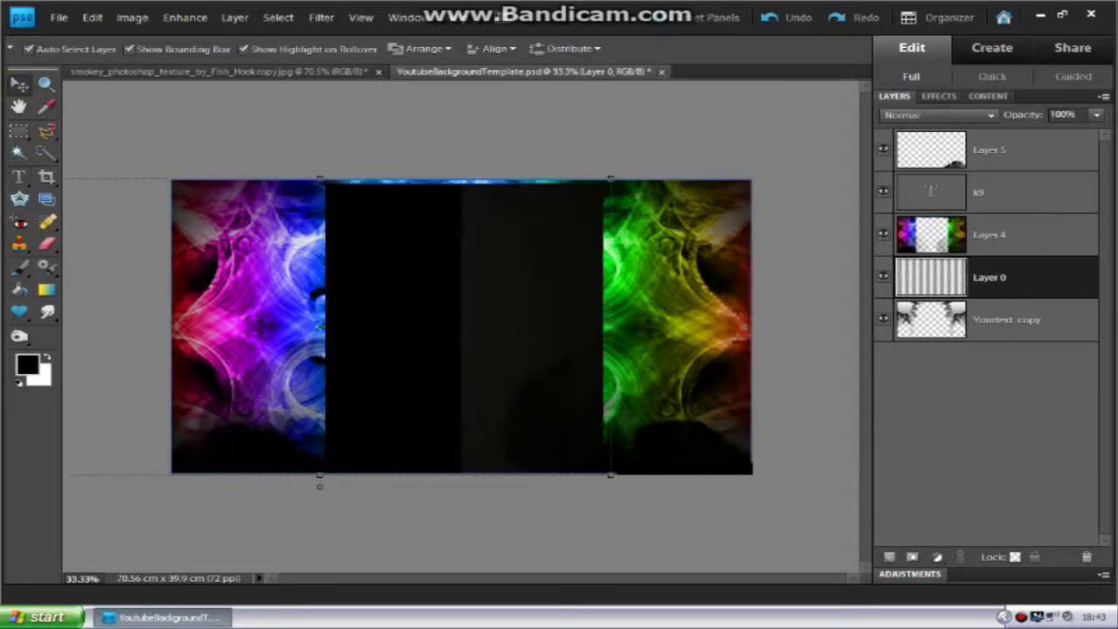
key(ctrl+z)
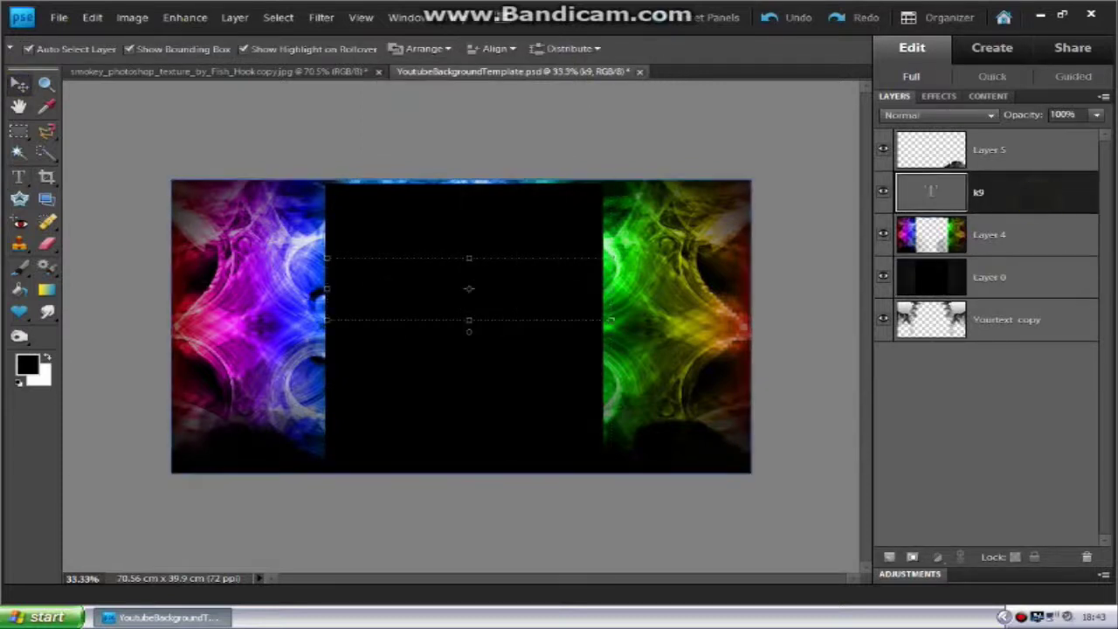
drag(355, 295, 286, 295)
key(ctrl+z)
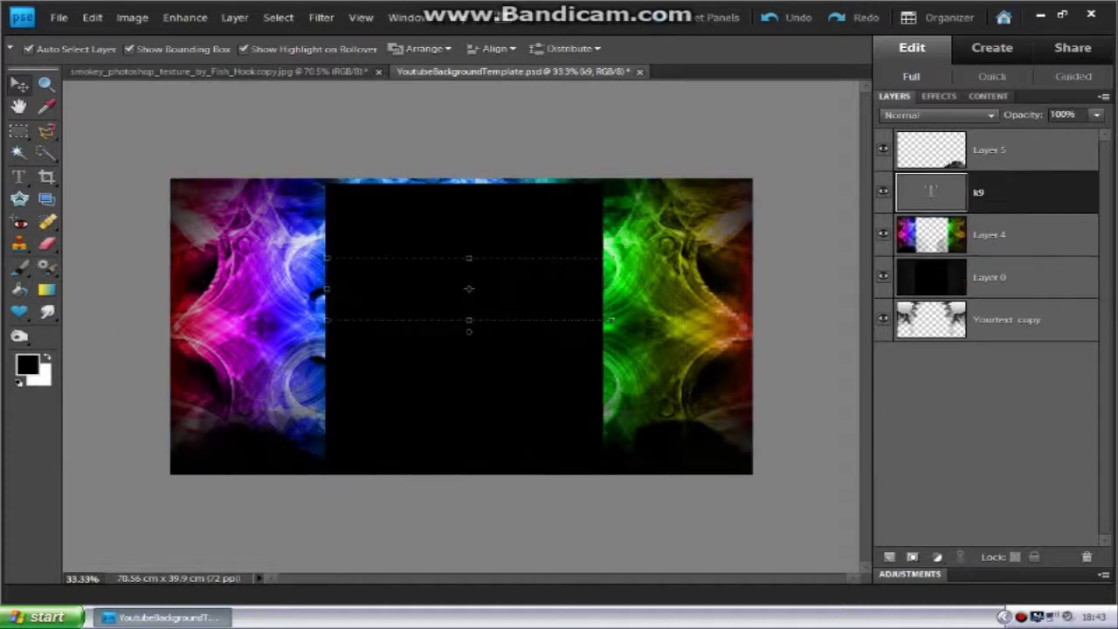
Step: Nudge the k9 text horizontally out of the black box until it sits over the blue part of the pink-blue texture
key(Left)
key(Left)
key(Left)
key(Left)
key(Left)
key(Left)
key(Left)
key(Left)
key(Left)
key(Left)
key(Left)
key(Left)
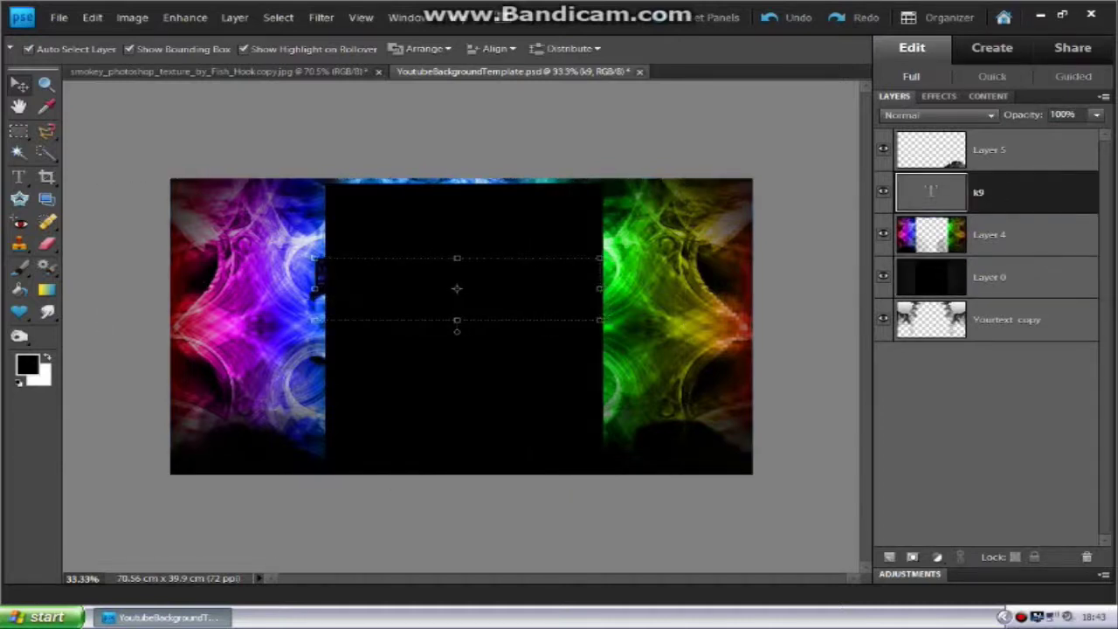
key(Left)
key(Left)
key(Left)
key(Left)
key(Left)
key(Left)
key(Left)
key(Left)
key(Left)
key(Left)
key(Left)
key(Left)
key(Left)
key(Left)
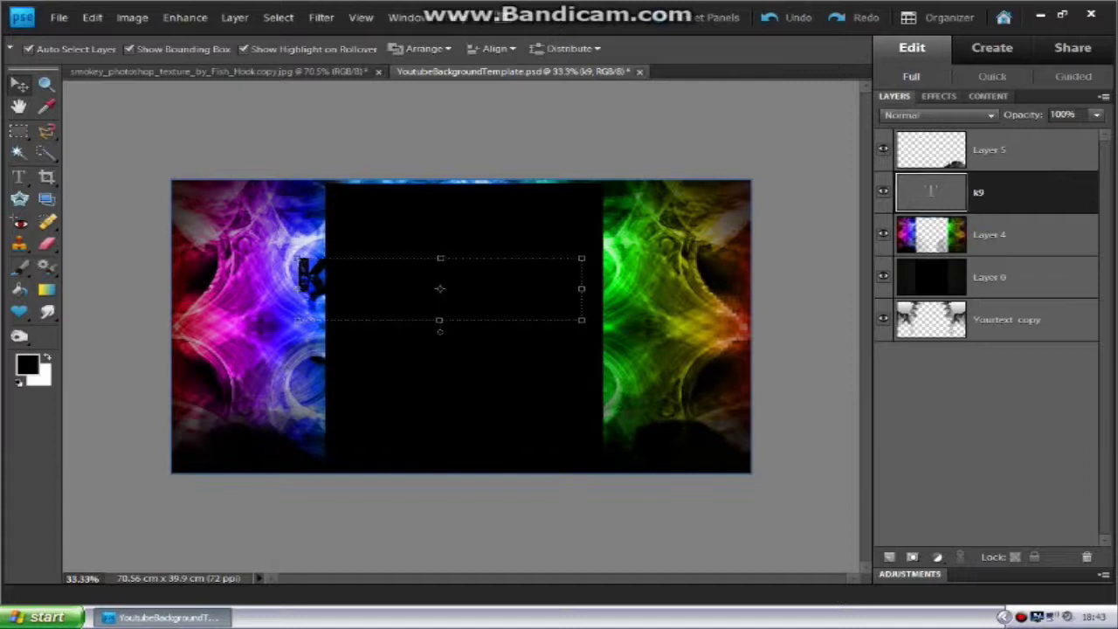
key(Left)
key(Left)
key(Left)
key(Left)
key(Left)
key(Left)
key(Left)
key(Left)
key(Left)
key(Left)
key(Left)
key(Left)
key(Left)
key(Left)
key(Left)
key(Left)
key(Left)
key(Left)
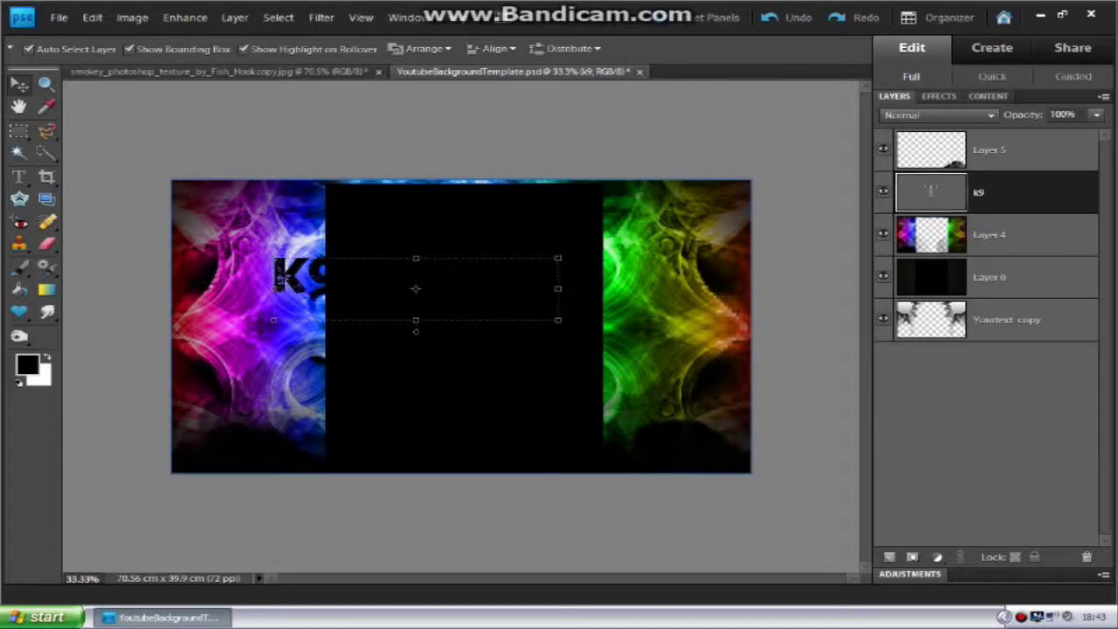
key(Left)
key(Left)
key(Left)
key(Left)
key(Left)
key(Left)
key(Left)
key(Left)
key(Left)
key(Left)
key(Left)
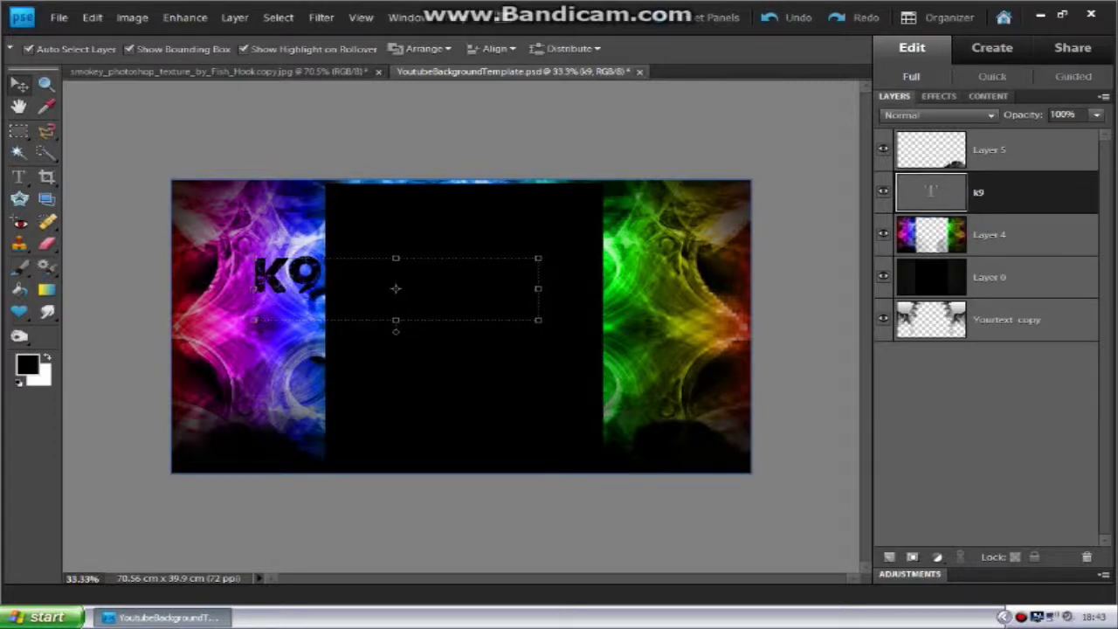
key(Right)
key(Right)
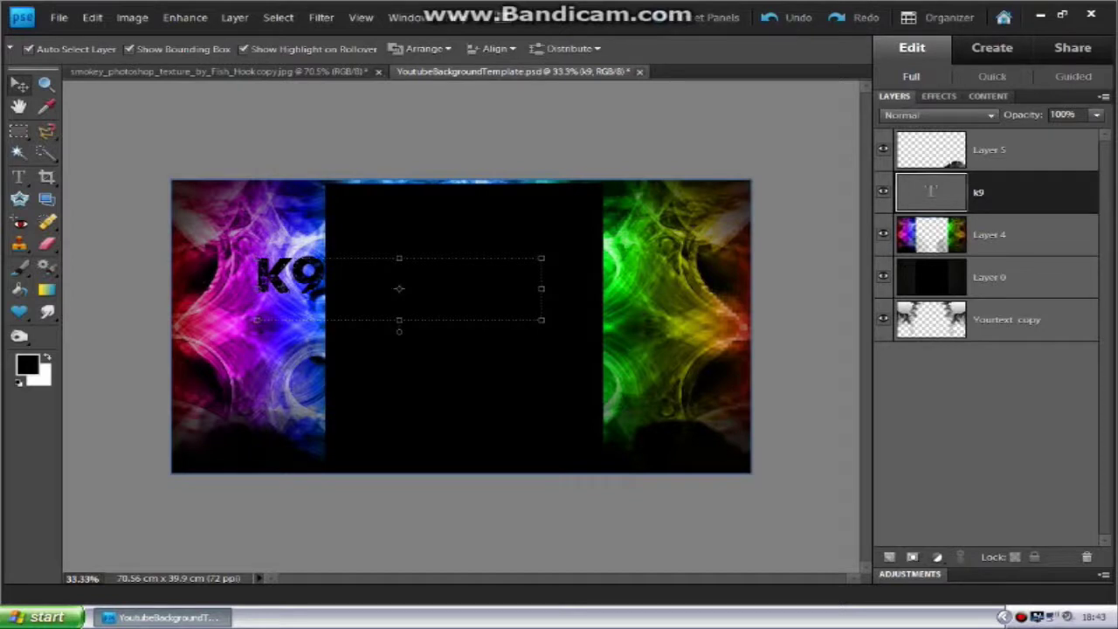
Step: Nudge the k9 text upwards on the pink-blue texture to make room for a second line
key(Up)
key(Up)
key(Up)
key(Up)
key(Up)
key(Up)
key(Up)
key(Up)
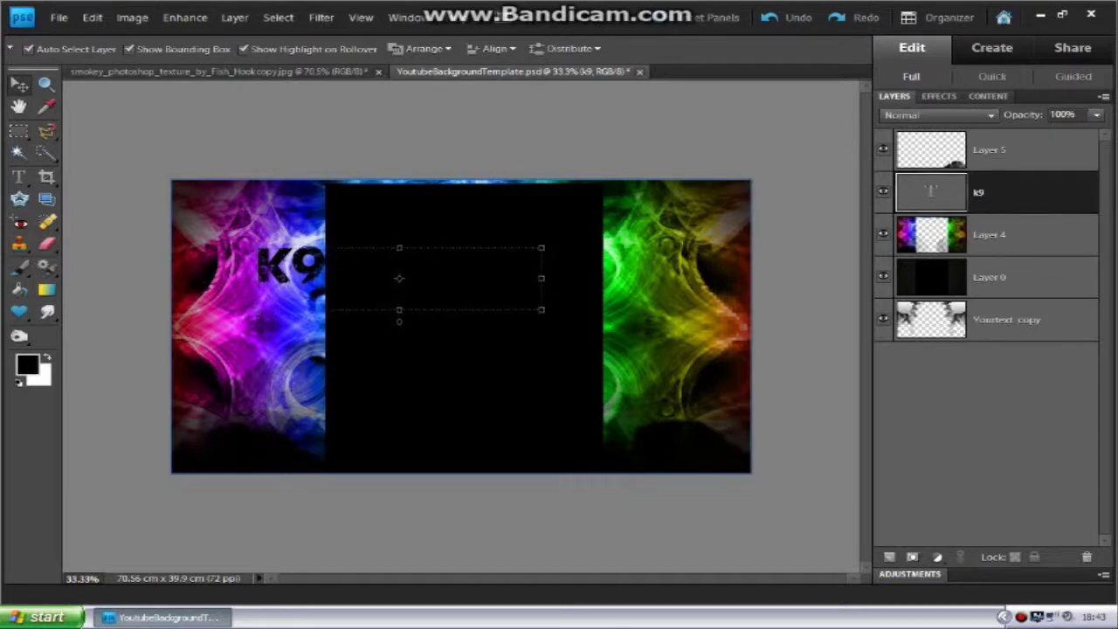
key(Up)
key(Up)
key(Up)
key(Up)
key(Up)
key(Up)
key(Up)
key(Up)
key(Up)
key(Up)
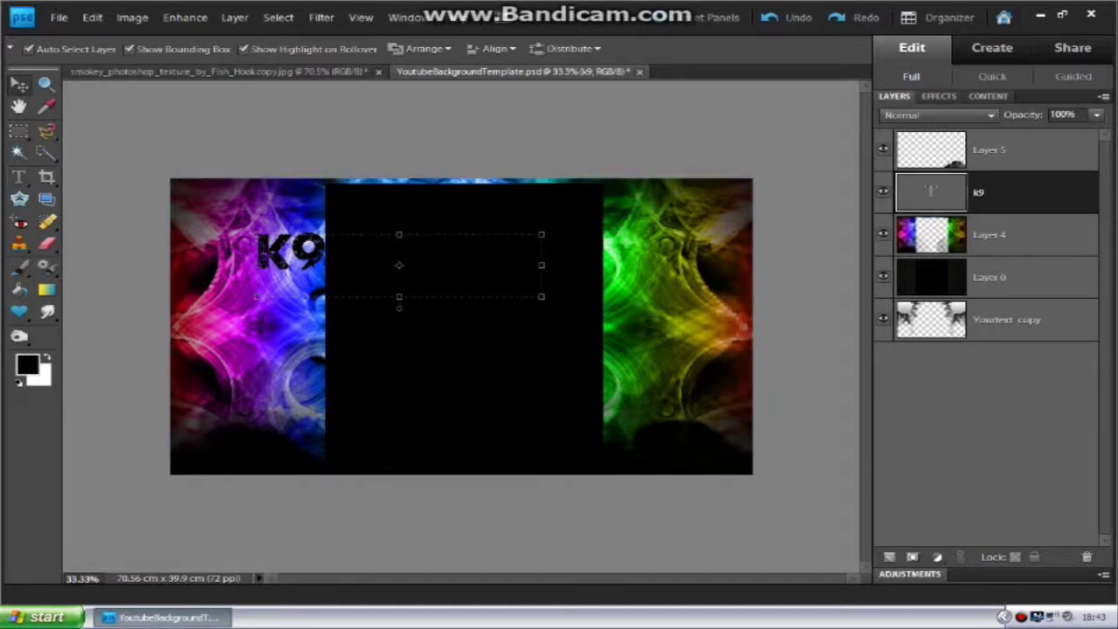
Step: Draw a second text box just below k9, starting on the pink-blue texture, and enter the text "KOD"
click(19, 178)
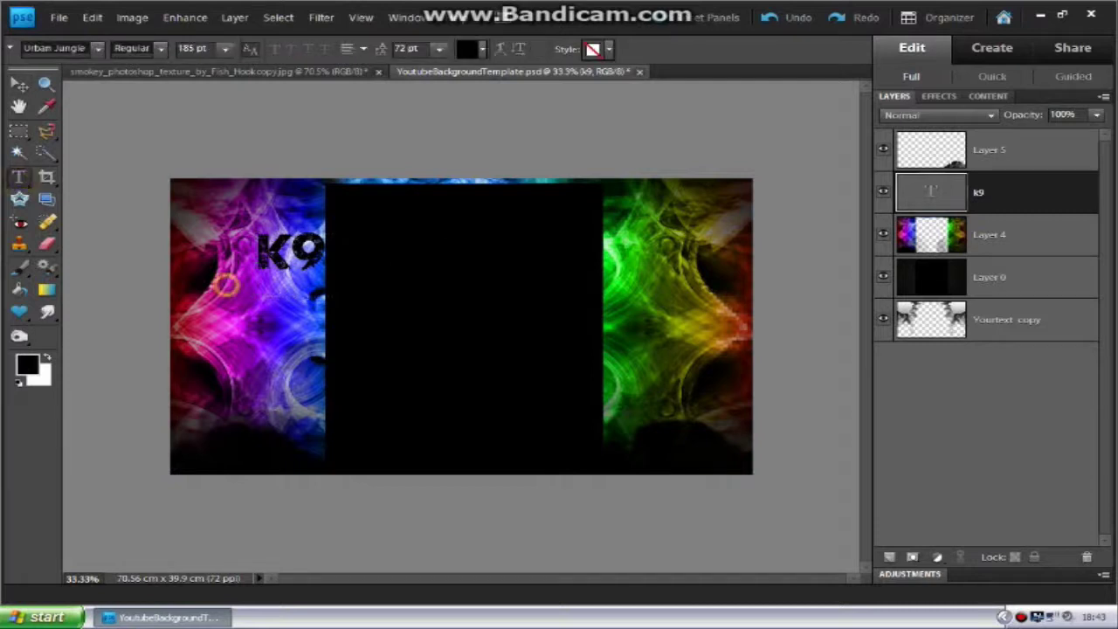
drag(226, 285, 427, 347)
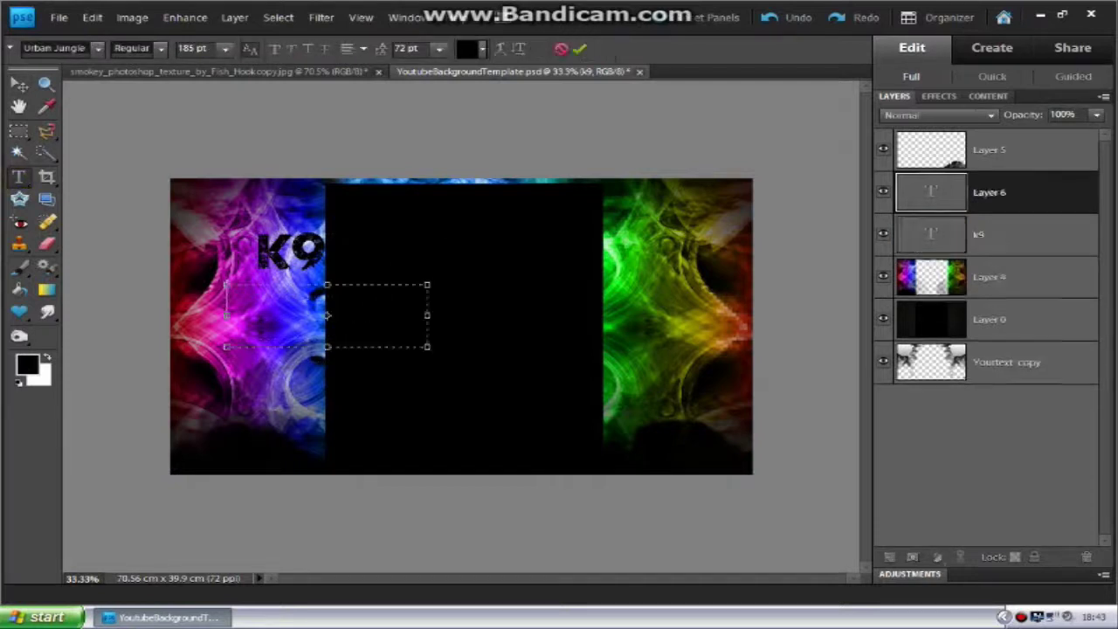
text(K)
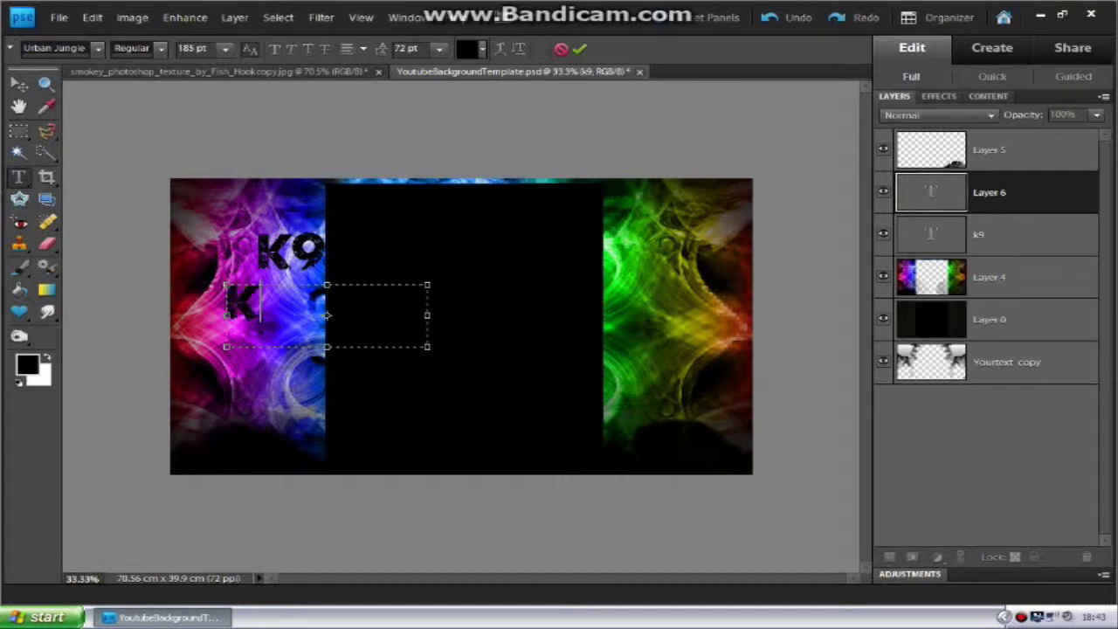
text(OD)
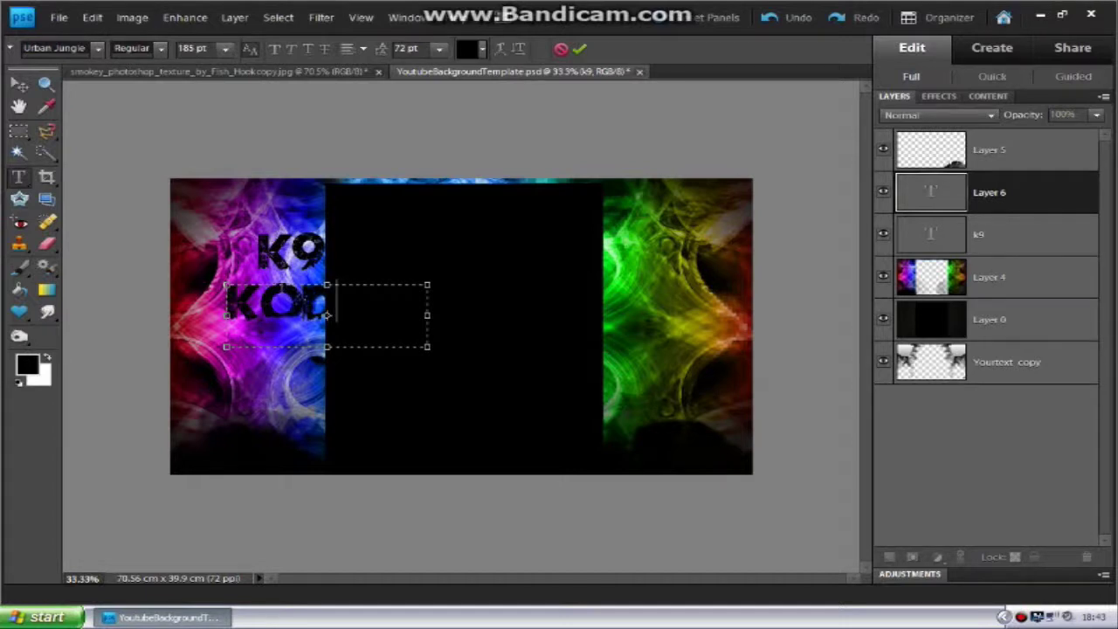
Step: Move the KOD text up close beneath k9, and shift k9 so the left edges of both texts line up
click(18, 84)
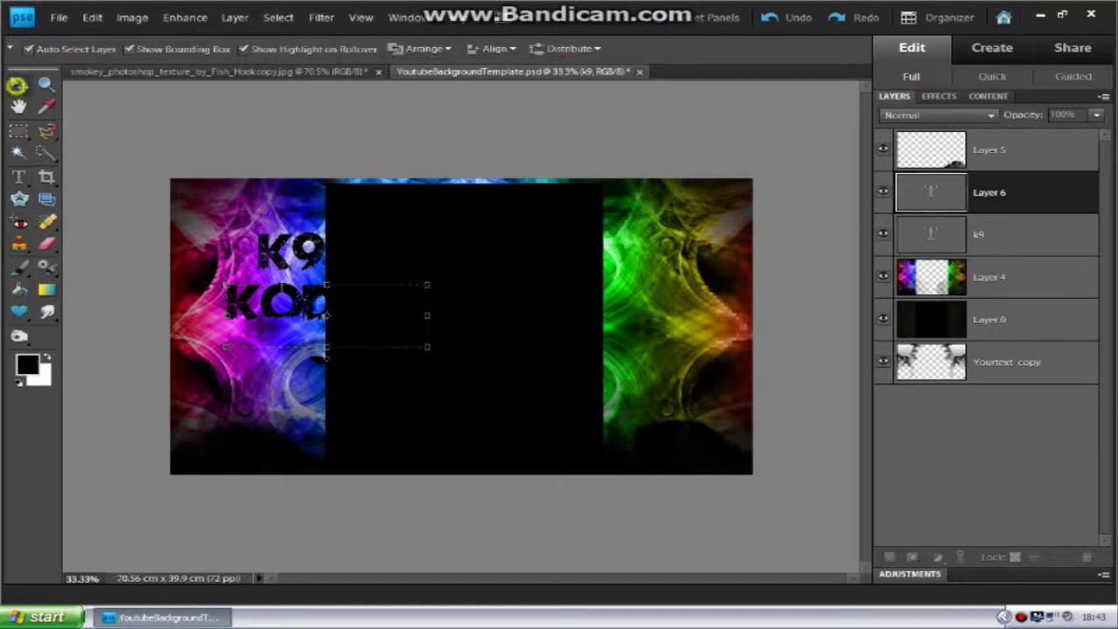
mouse_move(285, 292)
mouse_down()
mouse_move(285, 276)
mouse_move(277, 280)
mouse_up()
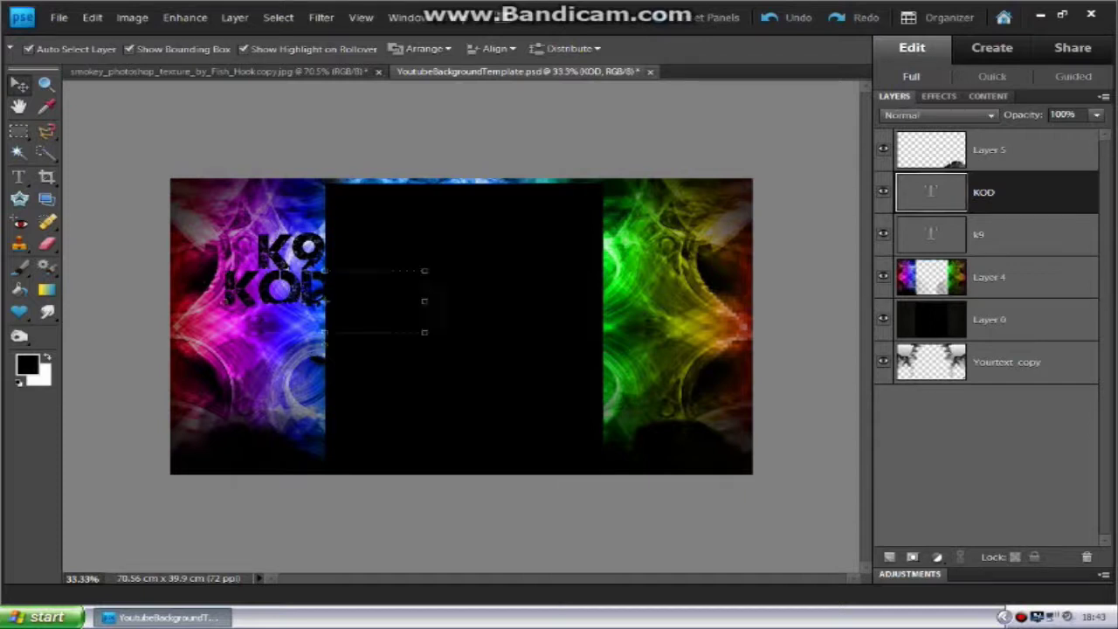
click(996, 232)
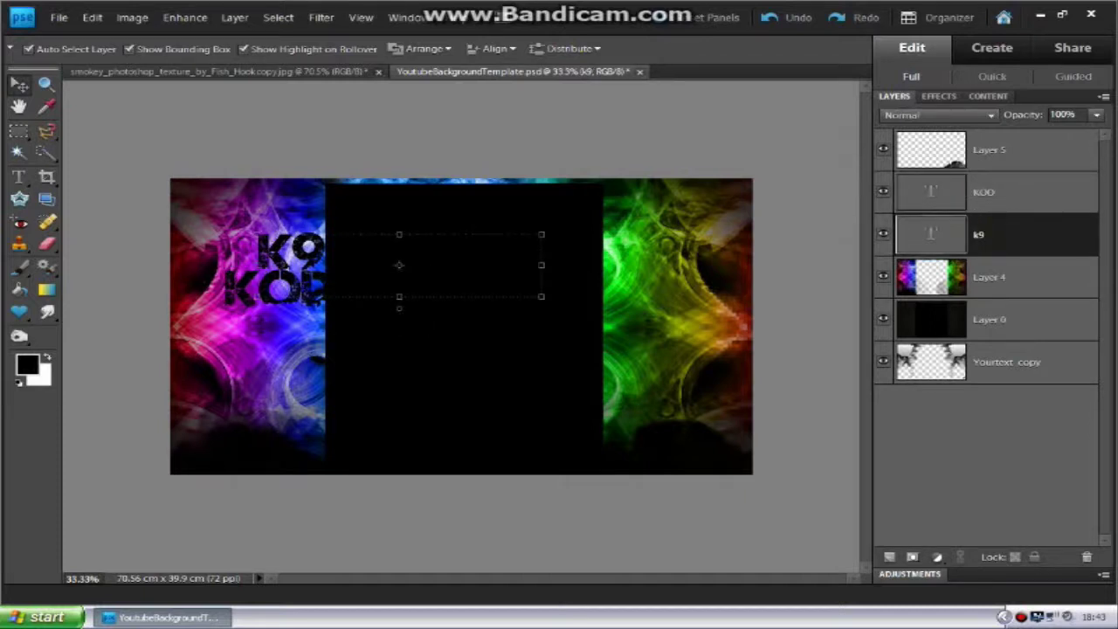
drag(399, 265, 368, 266)
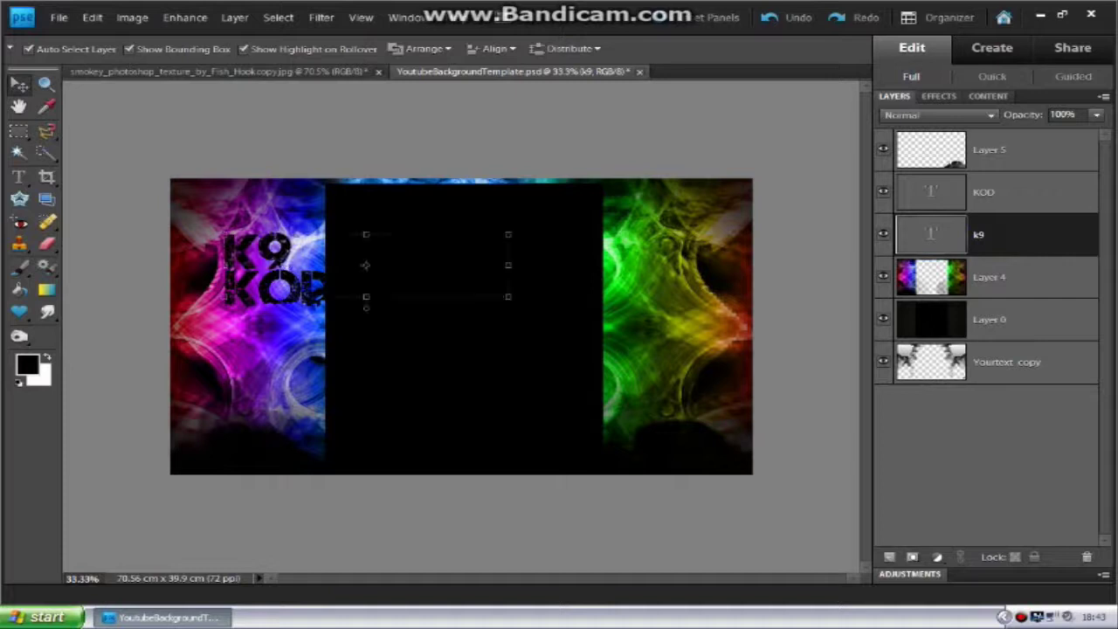
Step: Reorder the layers so Yourtext copy sits directly below k9, followed by Layer 0, with Layer 4 lowest
click(989, 277)
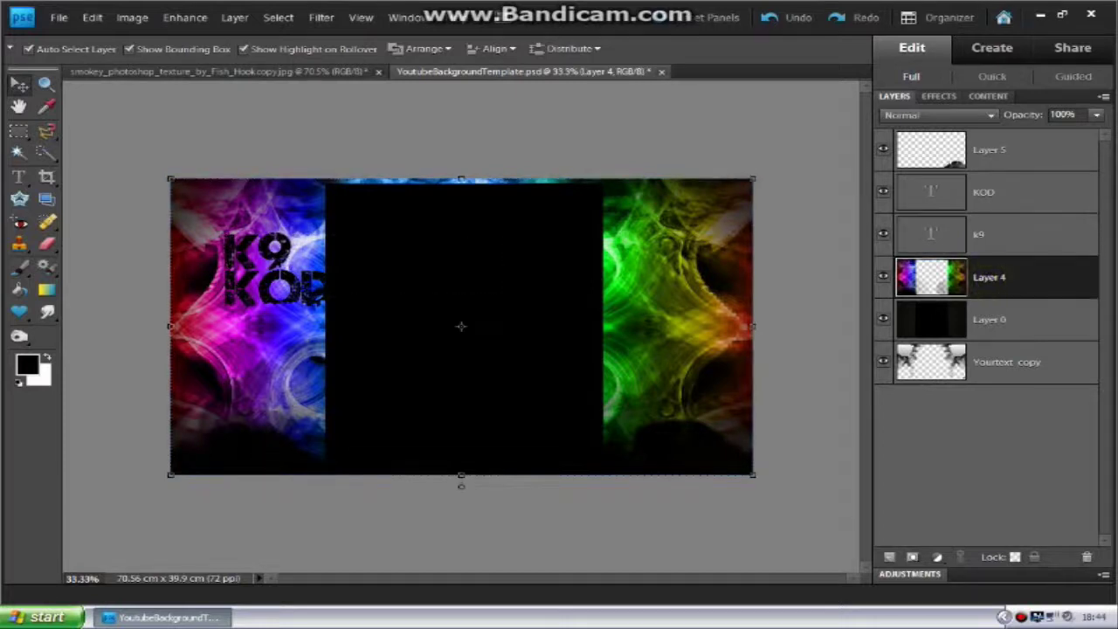
click(993, 361)
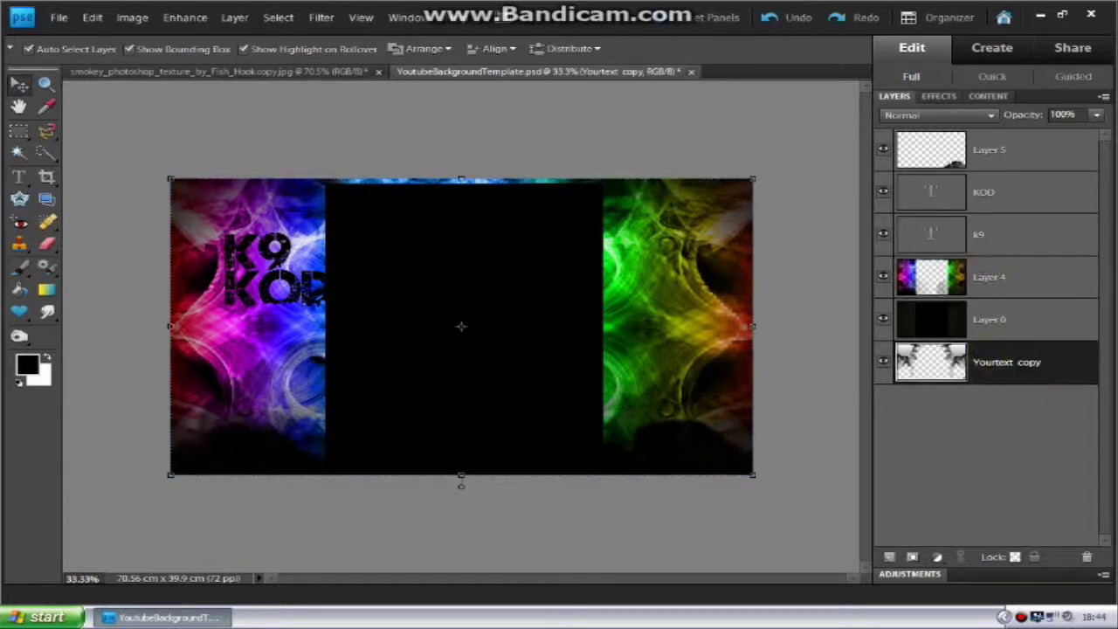
drag(993, 362, 992, 149)
drag(994, 318, 994, 411)
drag(999, 277, 999, 384)
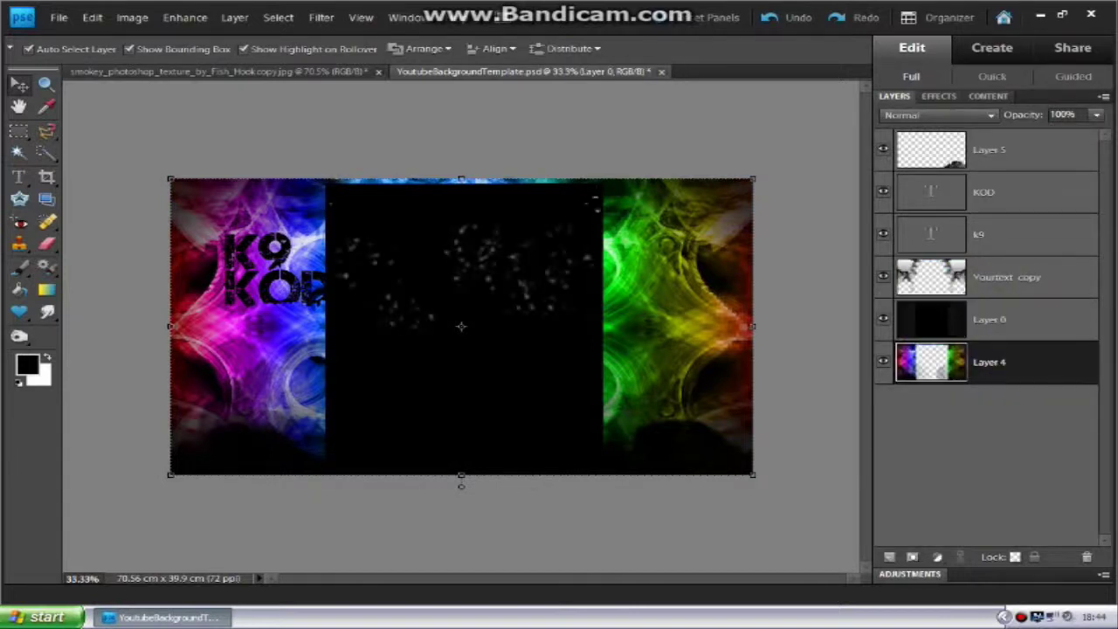
Step: Send the k9, KOD, Layer 5 and Layer 0 layers to the bottom of the stack, in that order
drag(949, 235, 949, 384)
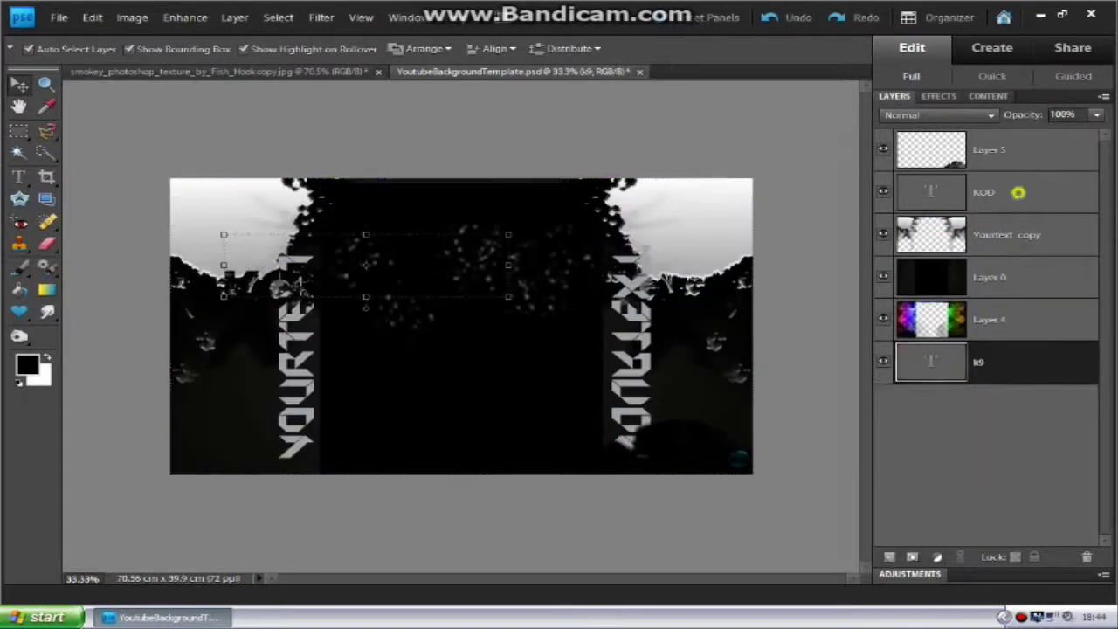
drag(945, 182, 945, 398)
drag(944, 149, 943, 398)
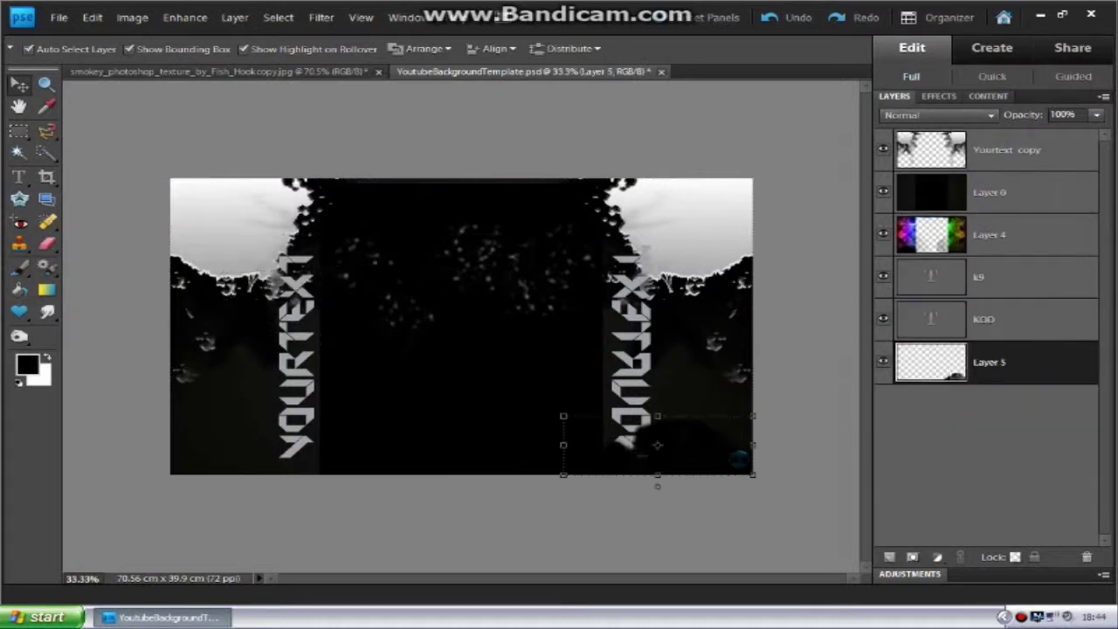
drag(946, 192, 946, 398)
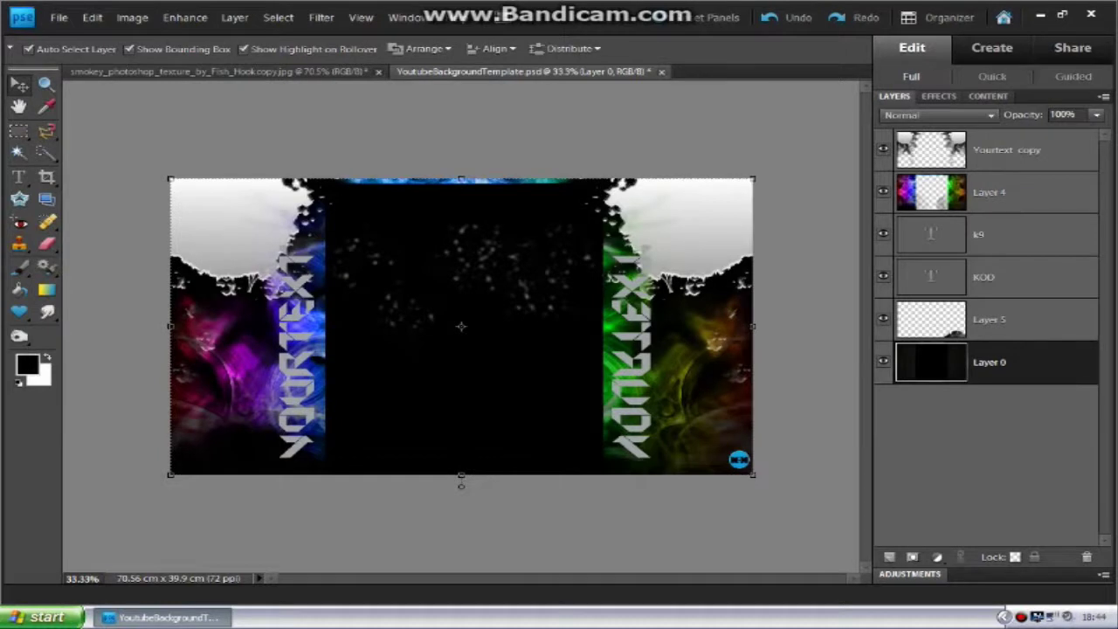
Step: Set the blend mode of Layer 0 and of the Yourtext copy layer to Overlay
click(938, 114)
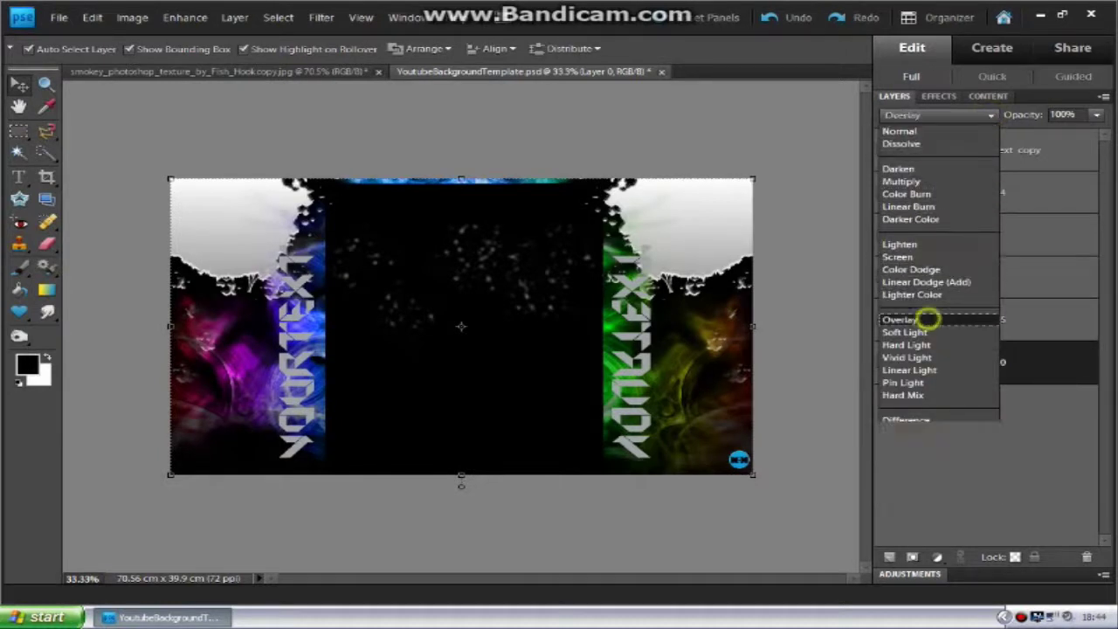
click(928, 320)
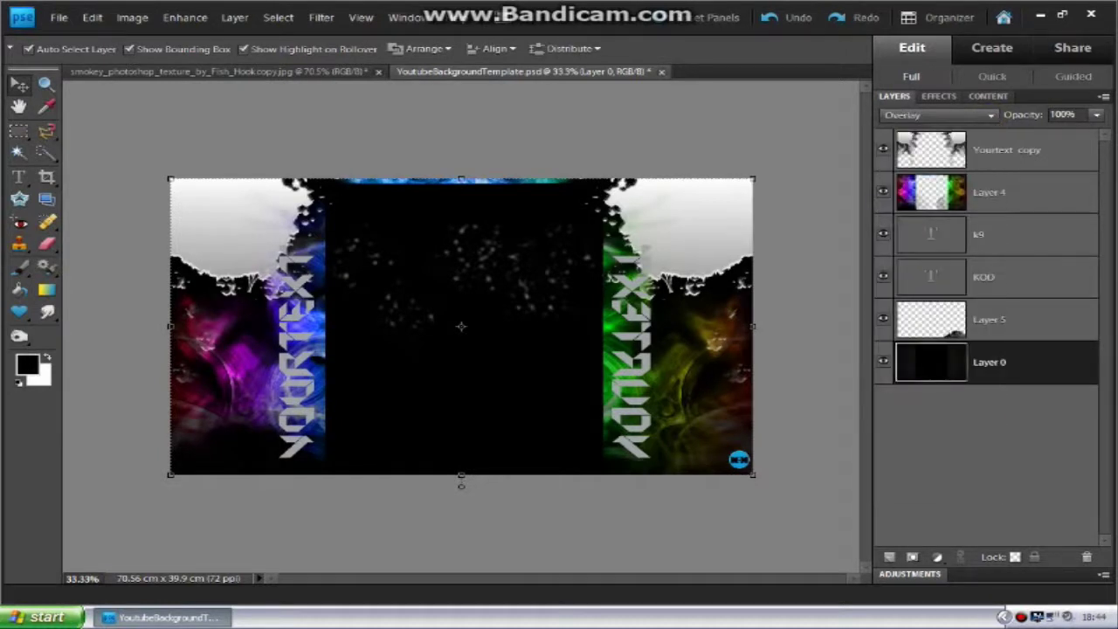
click(1021, 154)
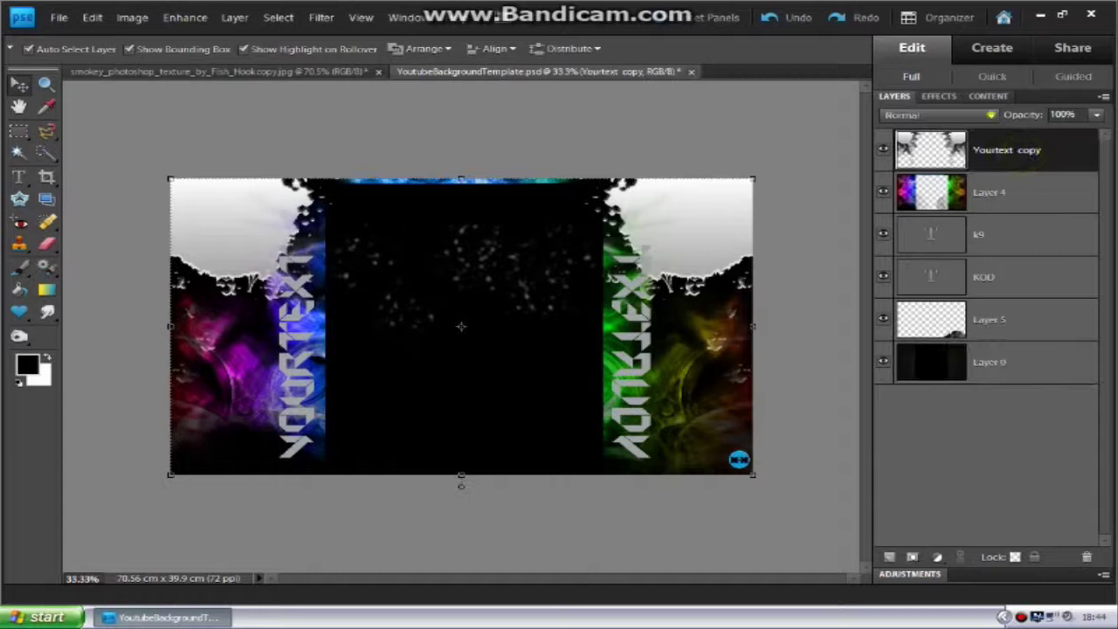
click(991, 115)
click(928, 320)
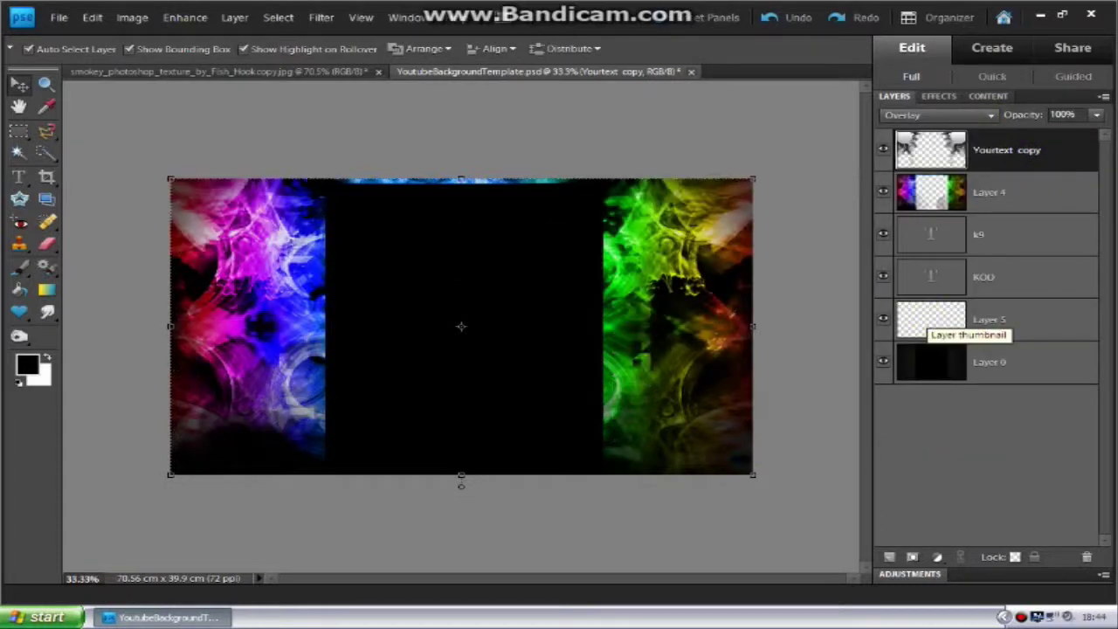
Step: Try the Dissolve blend mode on Layer 0, and set the layer back to Normal
click(986, 359)
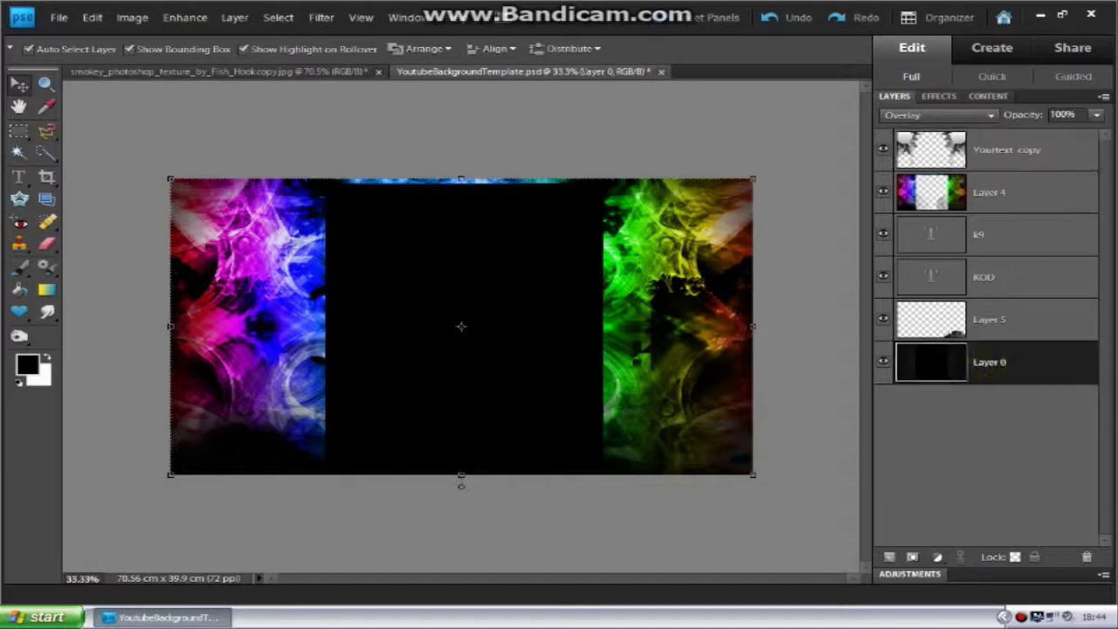
click(992, 115)
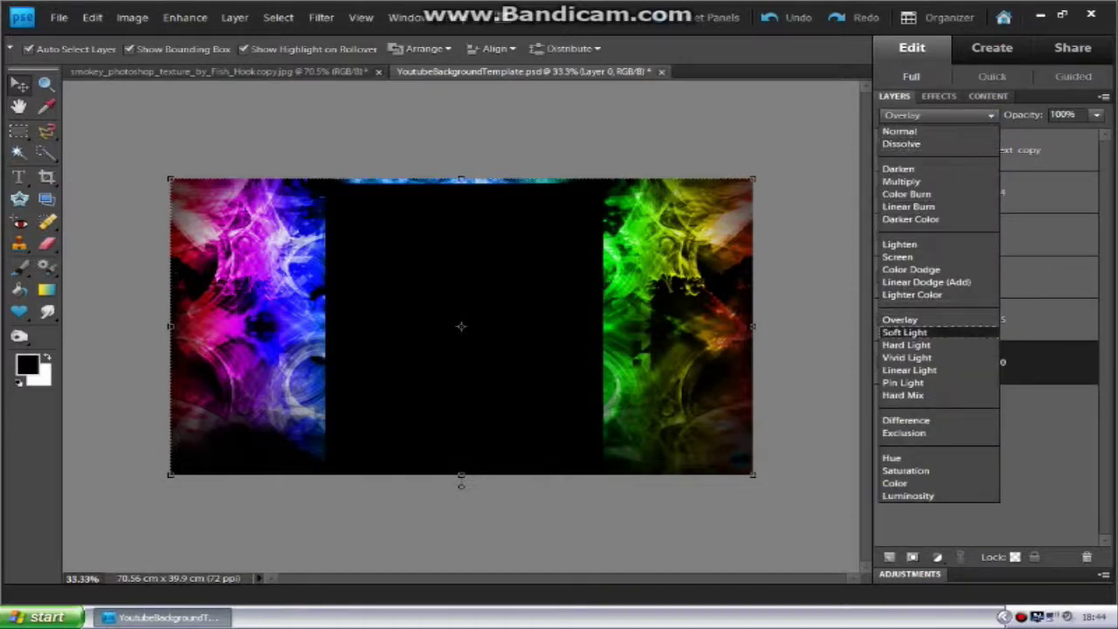
click(900, 143)
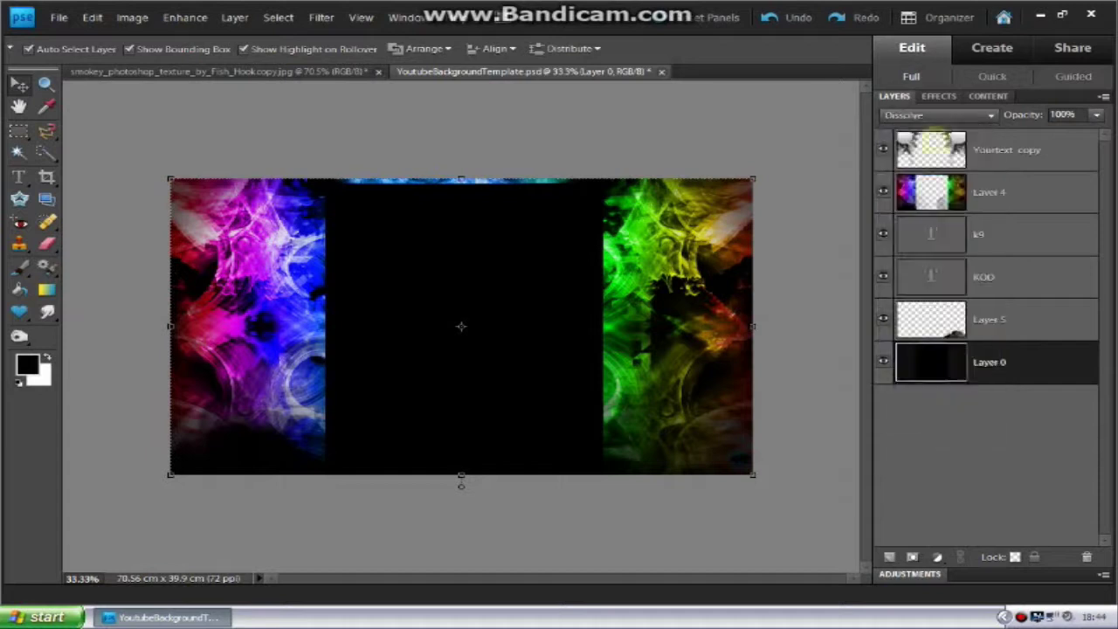
click(982, 115)
click(952, 129)
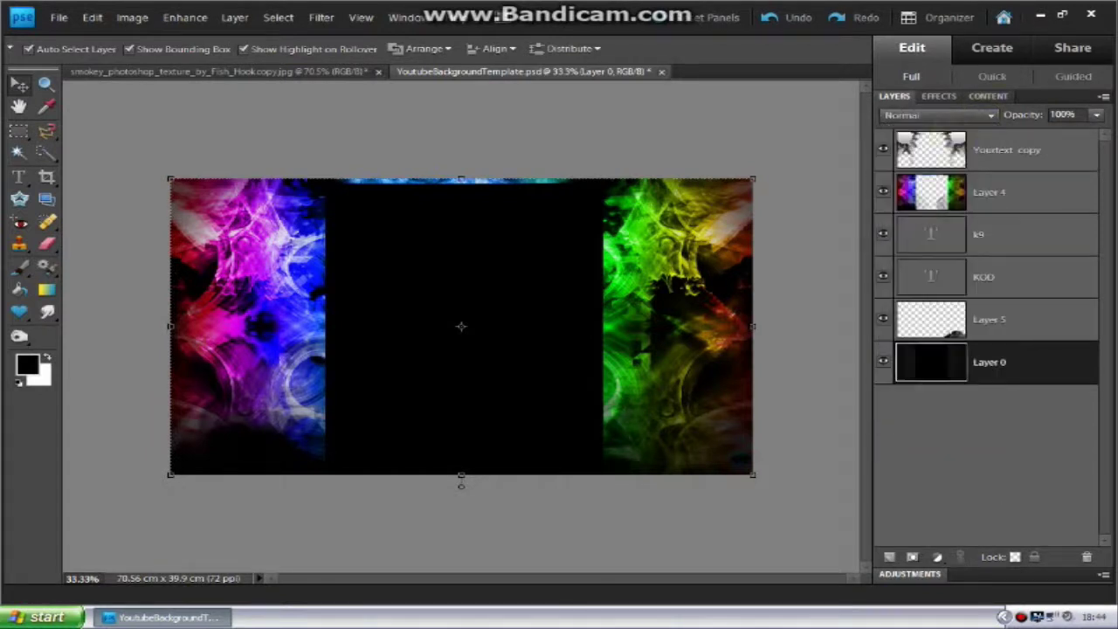
click(1001, 322)
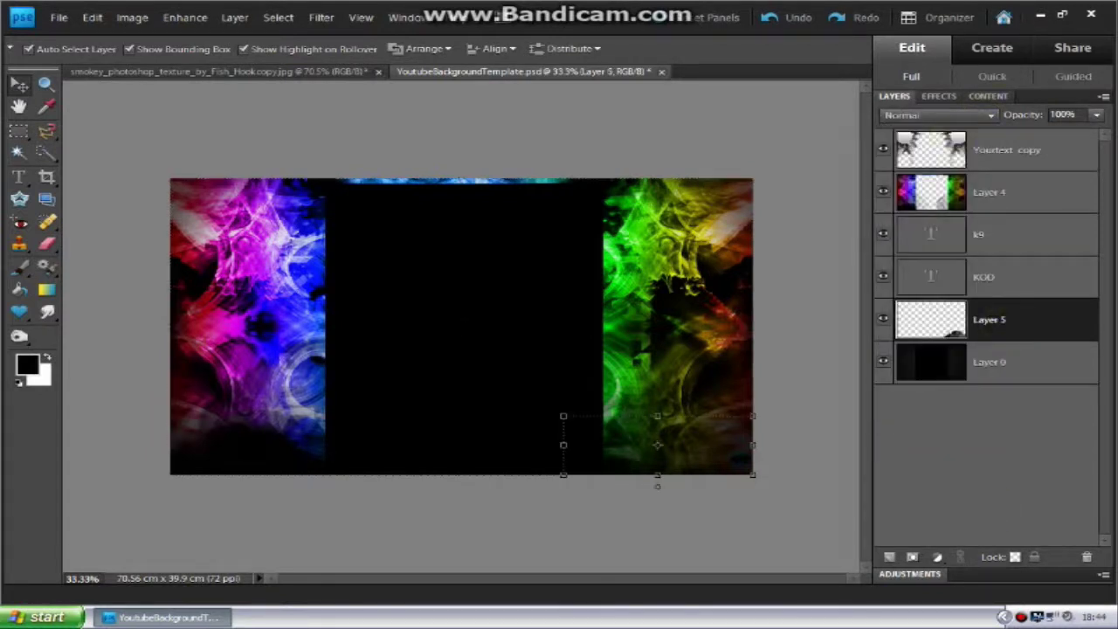
click(1015, 277)
click(1019, 237)
click(1021, 194)
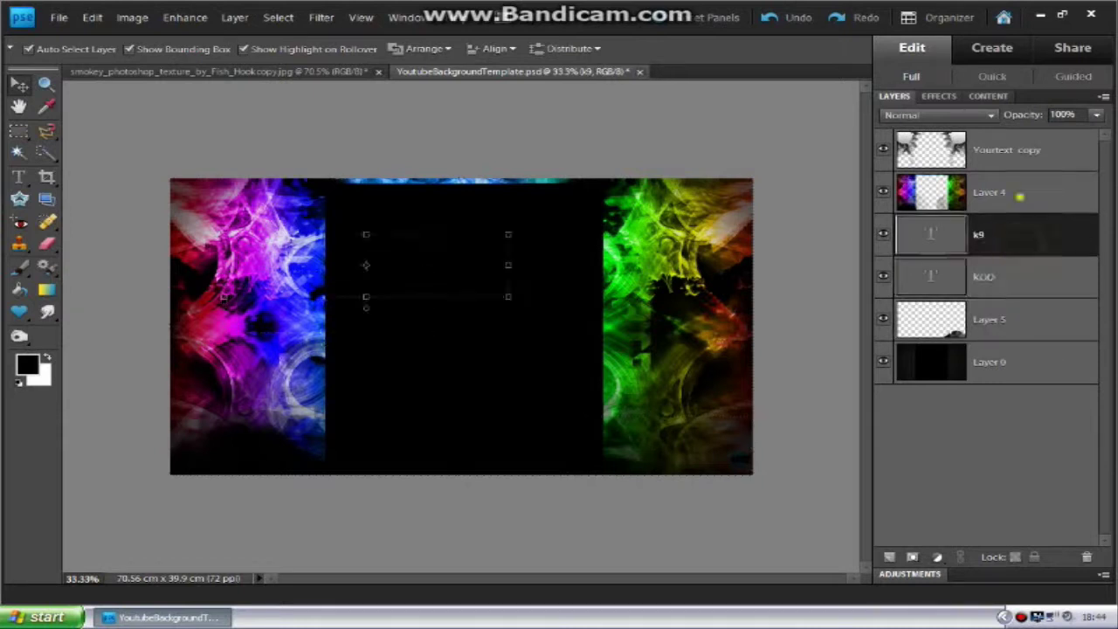
Step: Reduce the opacity of the Yourtext copy layer to 65%
click(1015, 157)
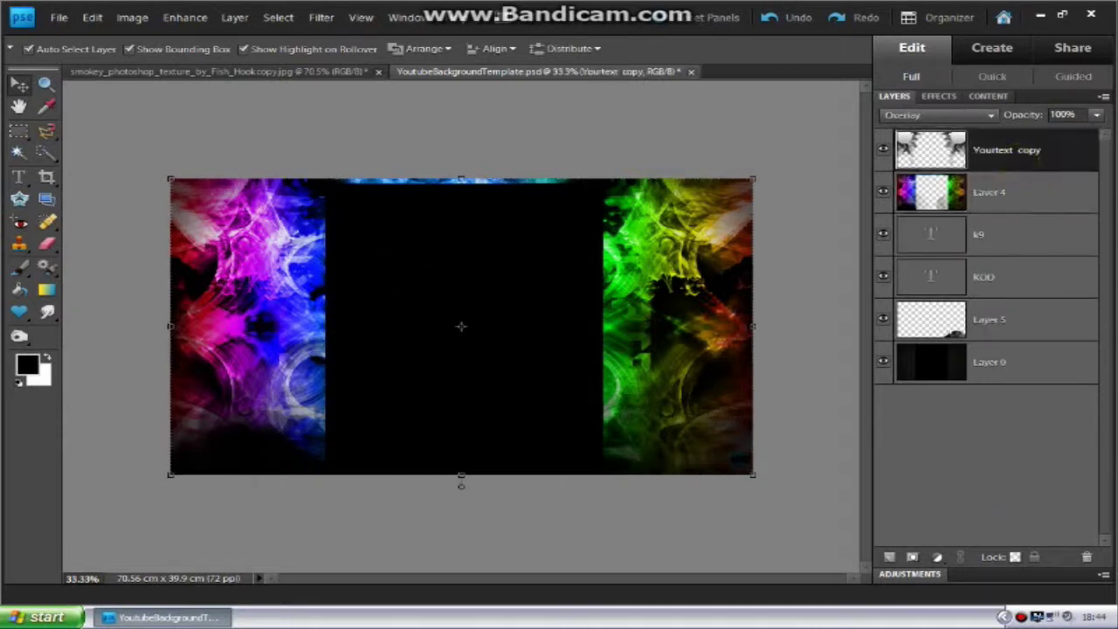
click(1096, 114)
drag(1097, 132, 1010, 131)
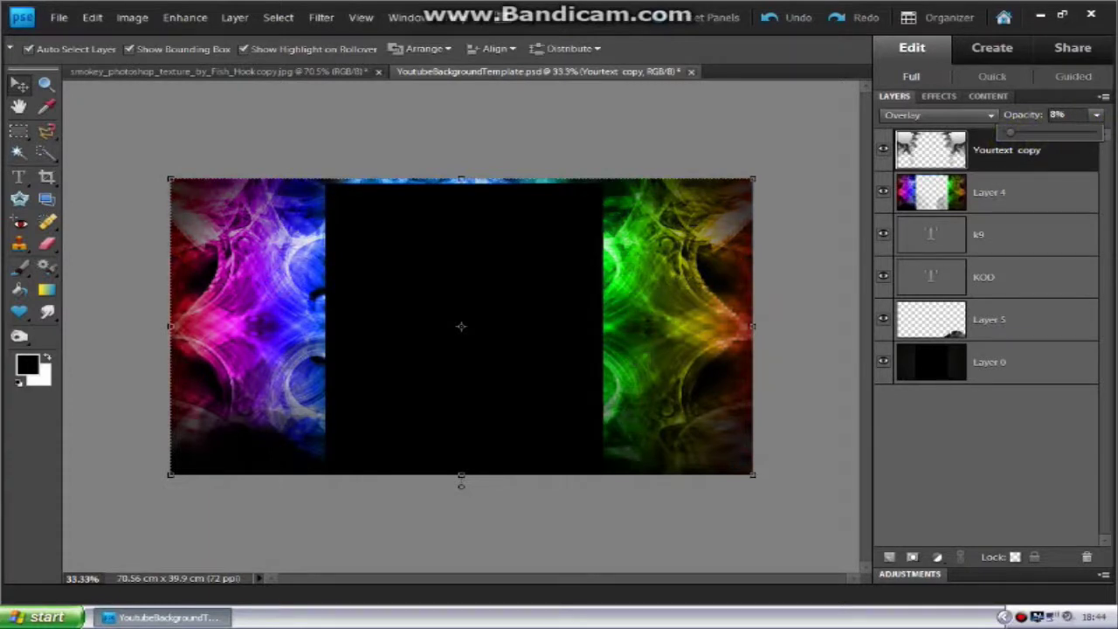
click(1060, 132)
click(1043, 499)
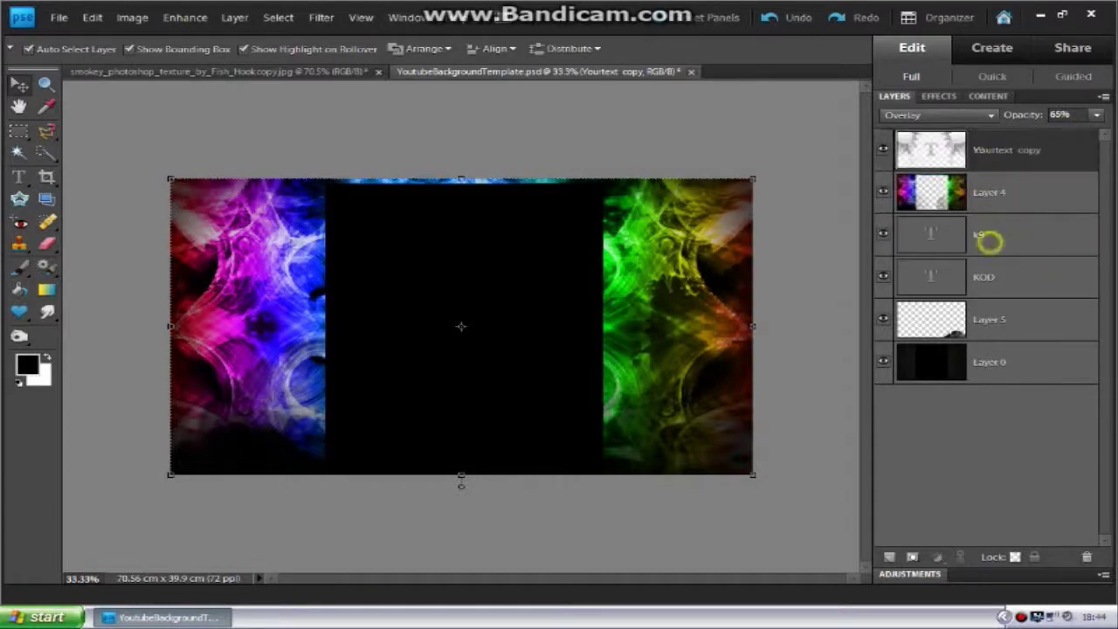
Step: Move the k9 text layer to the top of the stack and the KOD layer directly beneath it, above Yourtext copy
click(998, 242)
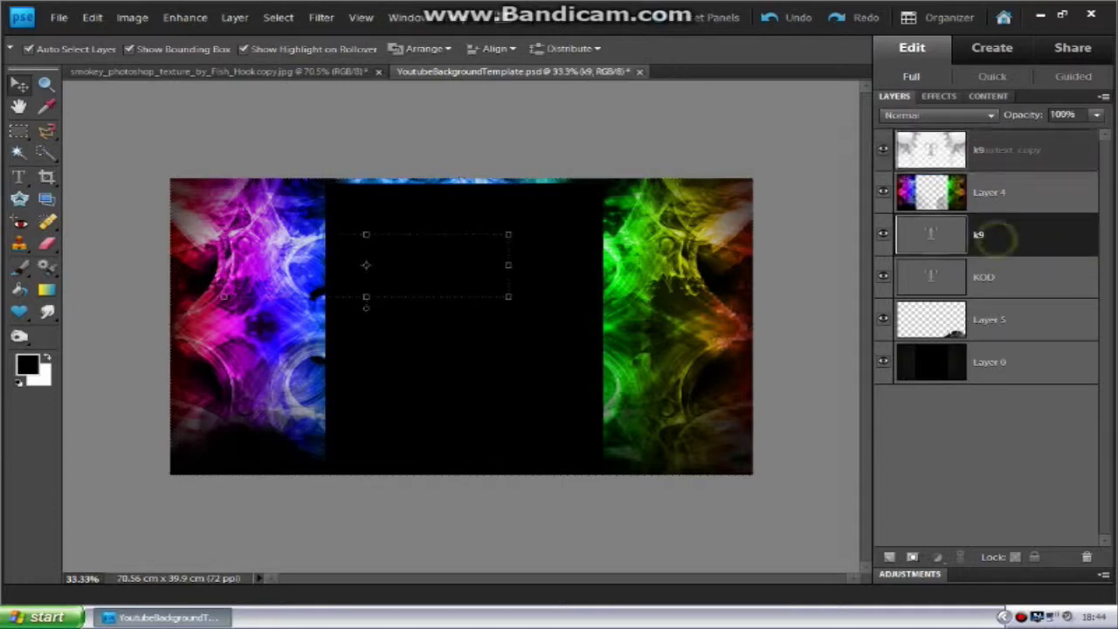
drag(1005, 236, 996, 144)
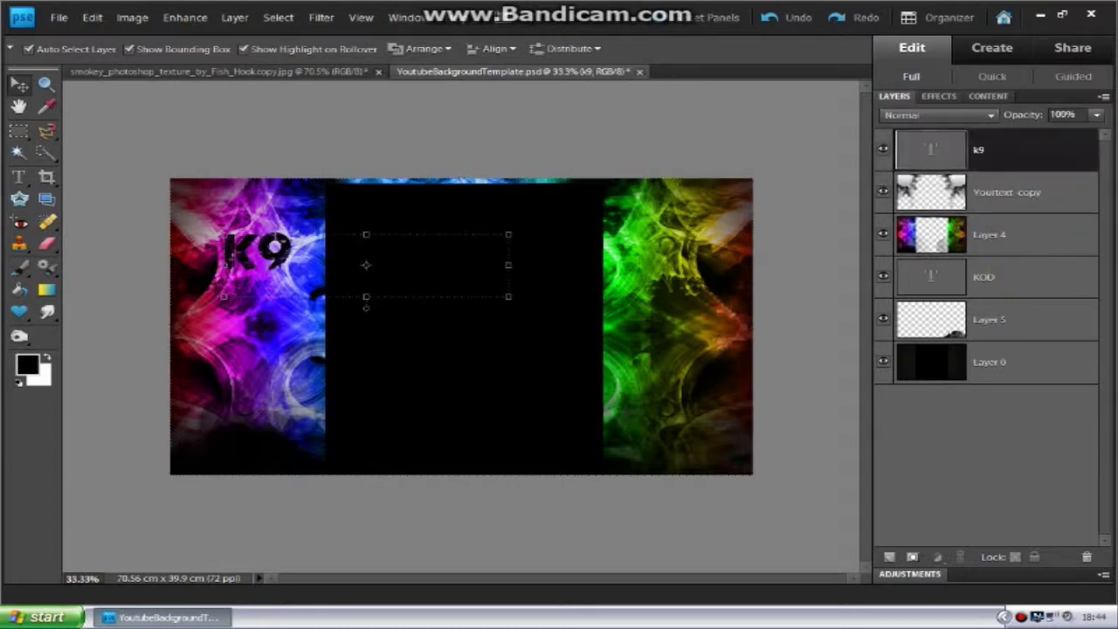
drag(1010, 275, 1005, 175)
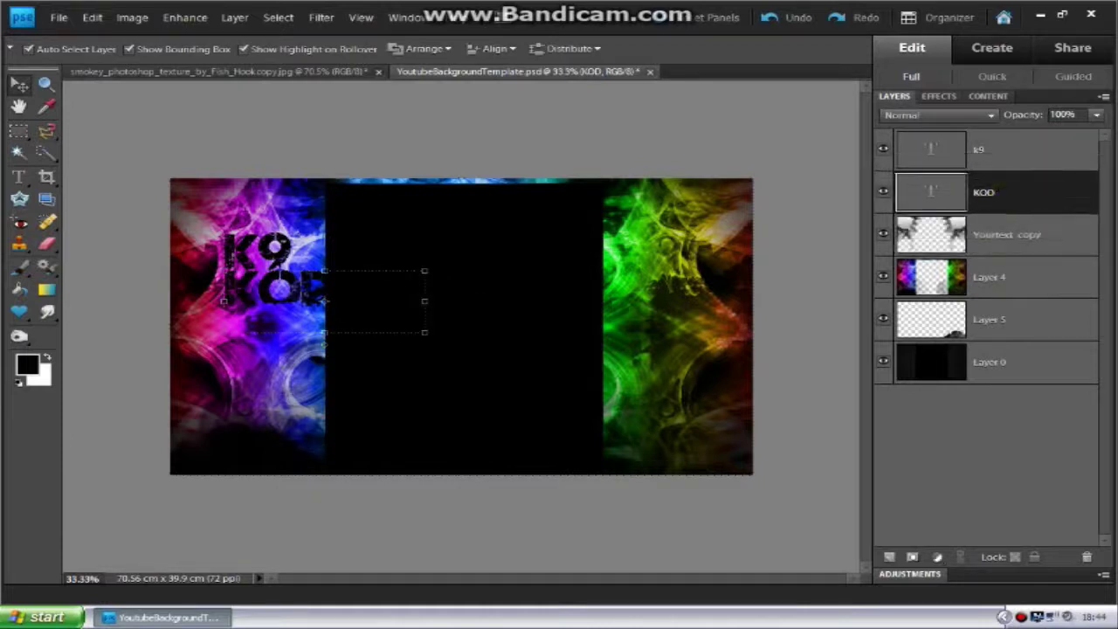
Step: Set the opacity of the Yourtext copy layer to 73%
click(1006, 236)
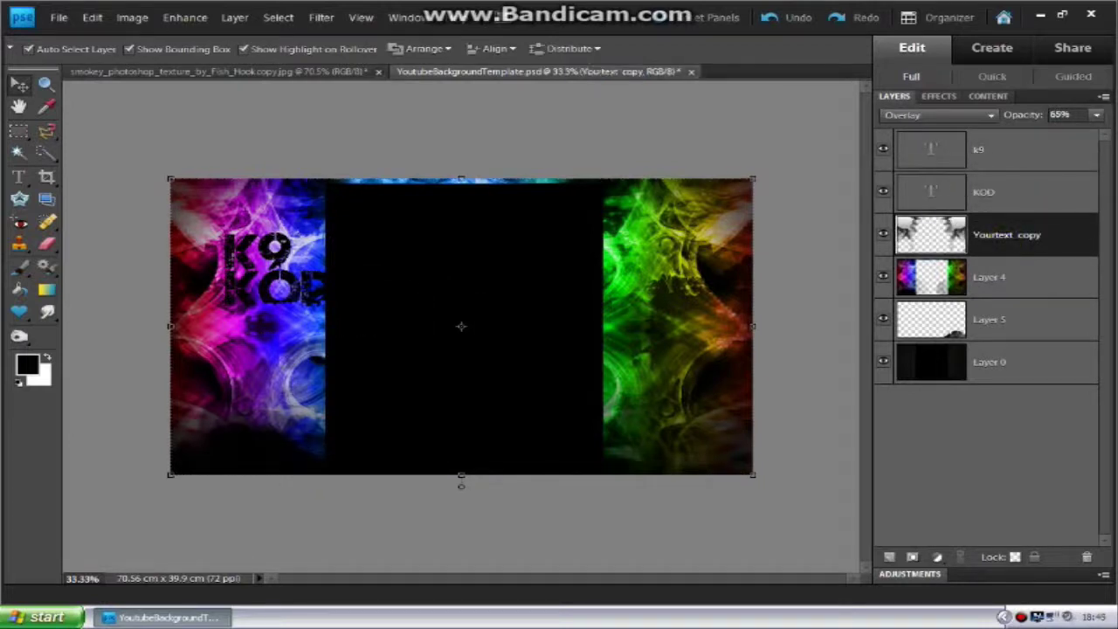
click(1096, 115)
click(1087, 132)
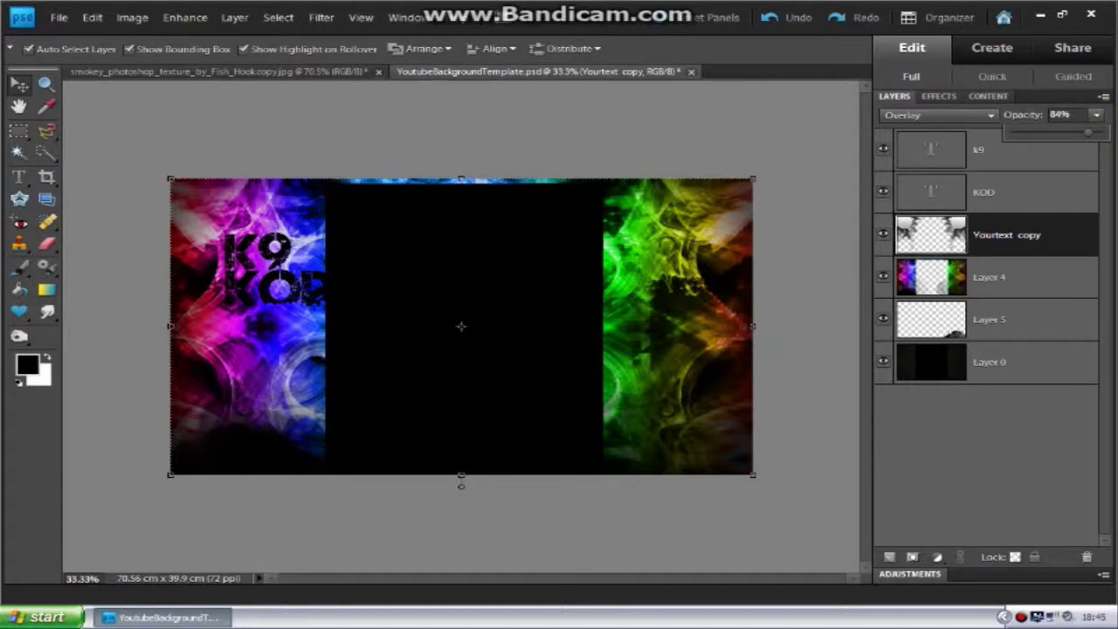
drag(1087, 132, 1077, 132)
click(1007, 523)
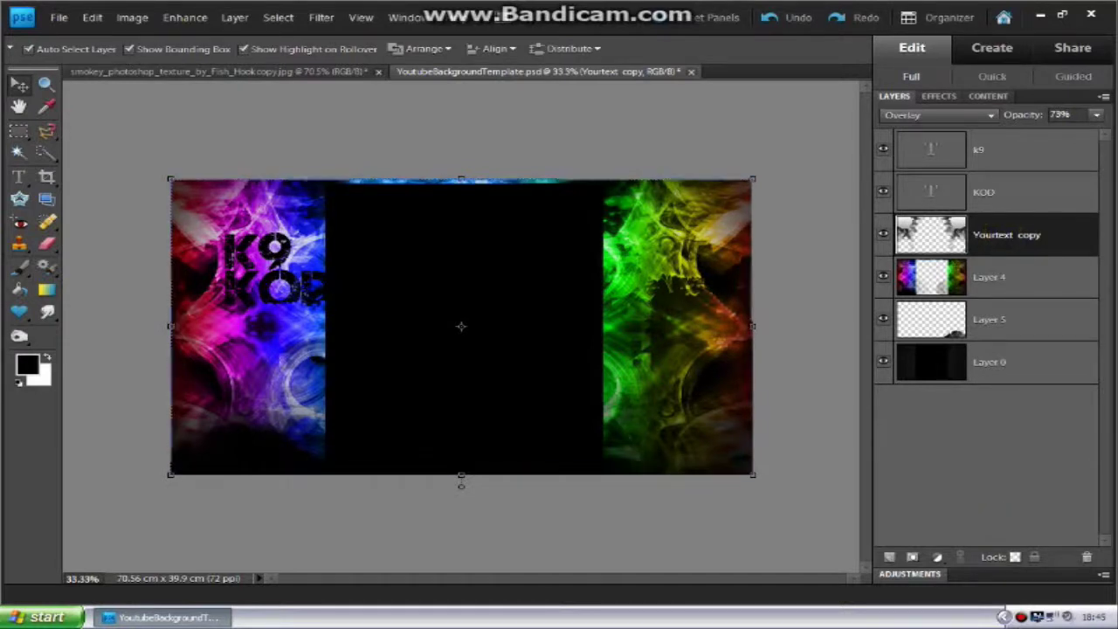
Step: Try erasing the right-hand brushed area of the Yourtext copy layer with an 1800 px eraser, and undo the erasure
click(48, 245)
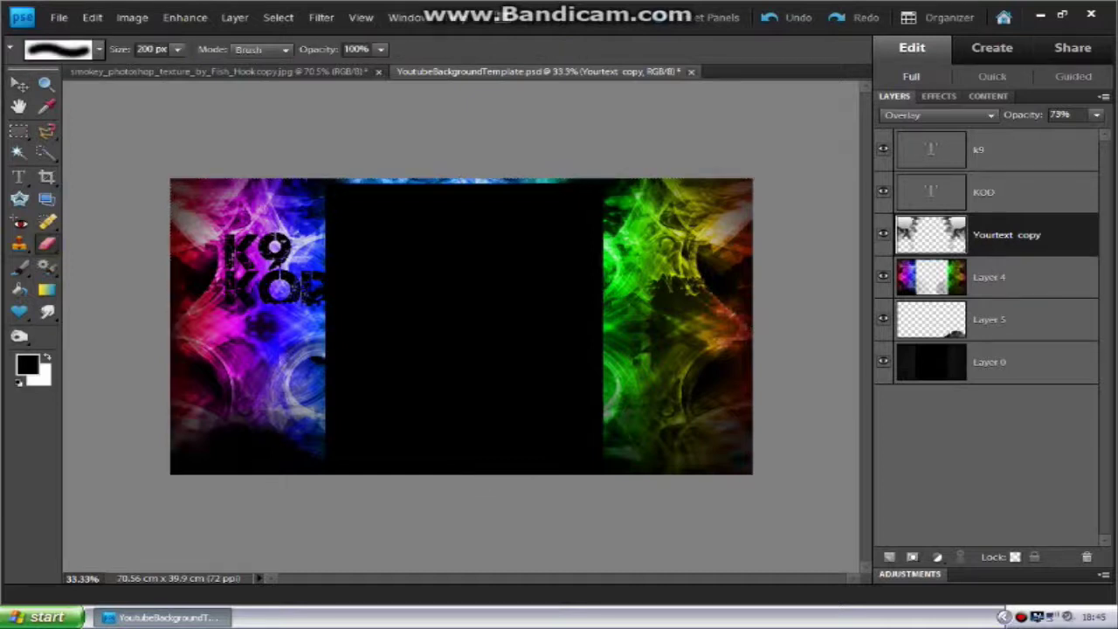
key(bracketright)
key(bracketright)
key(bracketright)
key(bracketright)
key(bracketright)
key(bracketright)
key(bracketright)
key(bracketright)
key(bracketright)
key(bracketright)
key(bracketright)
key(bracketright)
key(bracketright)
key(bracketright)
click(655, 363)
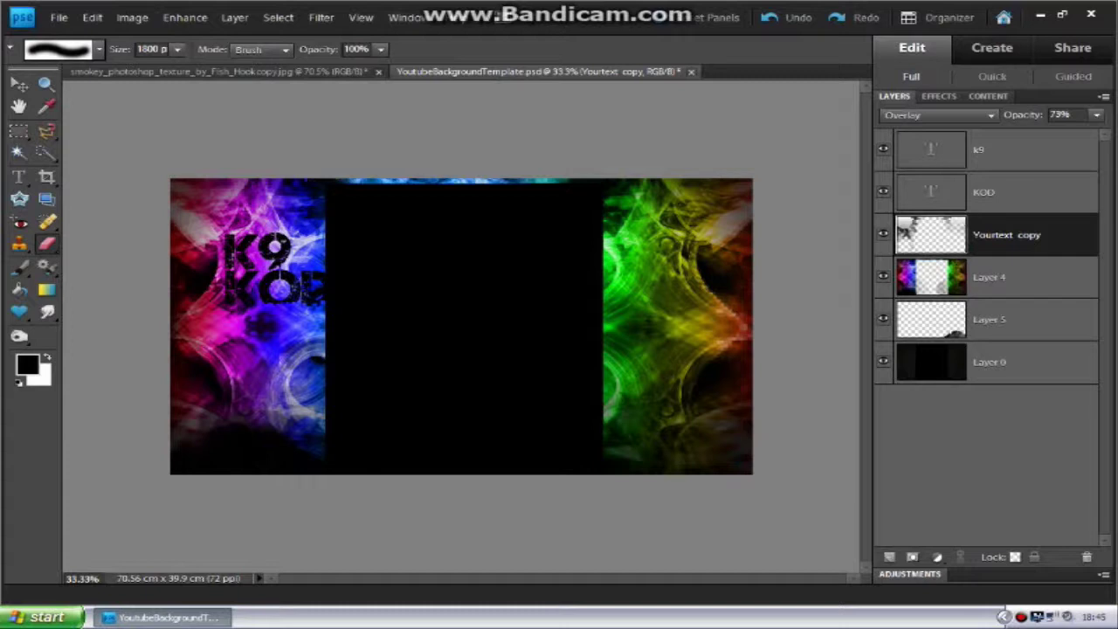
key(ctrl+z)
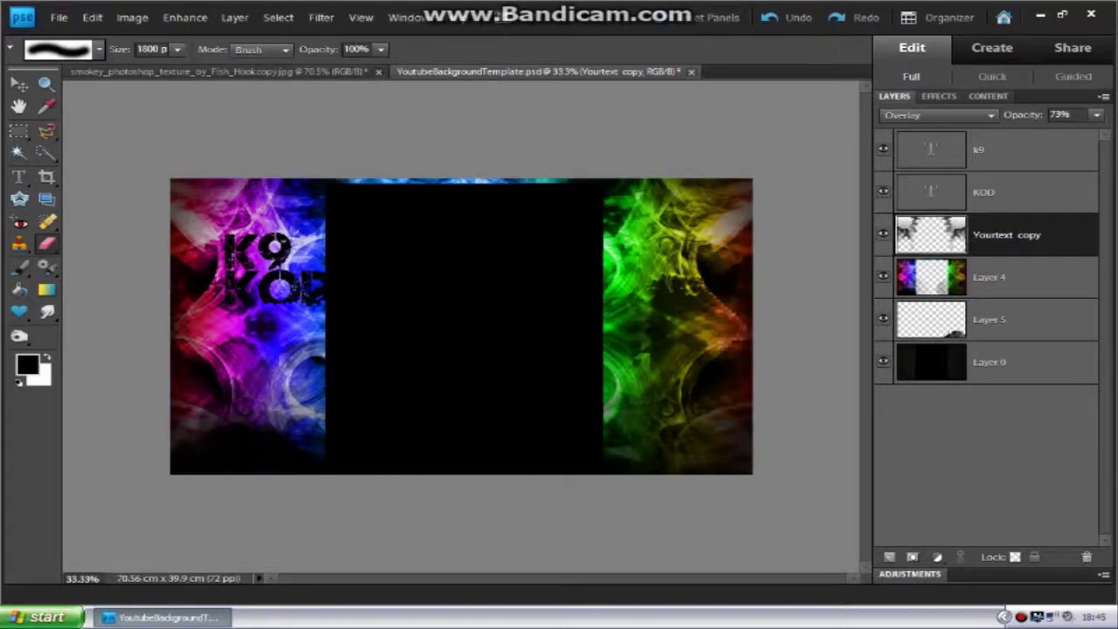
Step: Set the eraser size to 46 px and examine the textured left and right sides of the background up close
drag(177, 49, 144, 66)
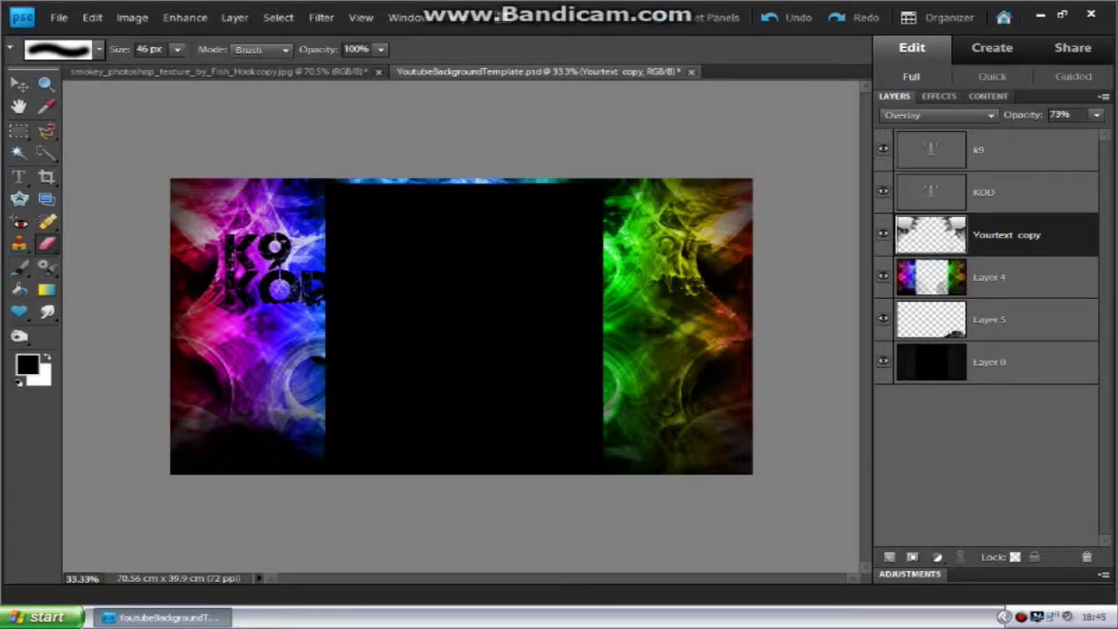
key(ctrl+equal)
key(ctrl+equal)
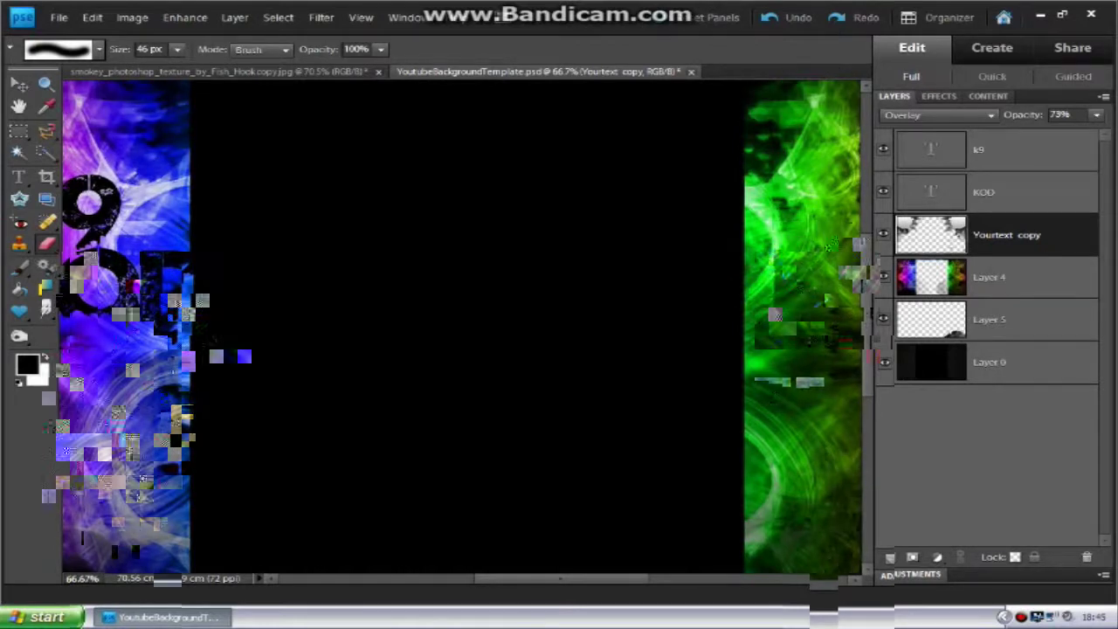
drag(530, 578, 472, 578)
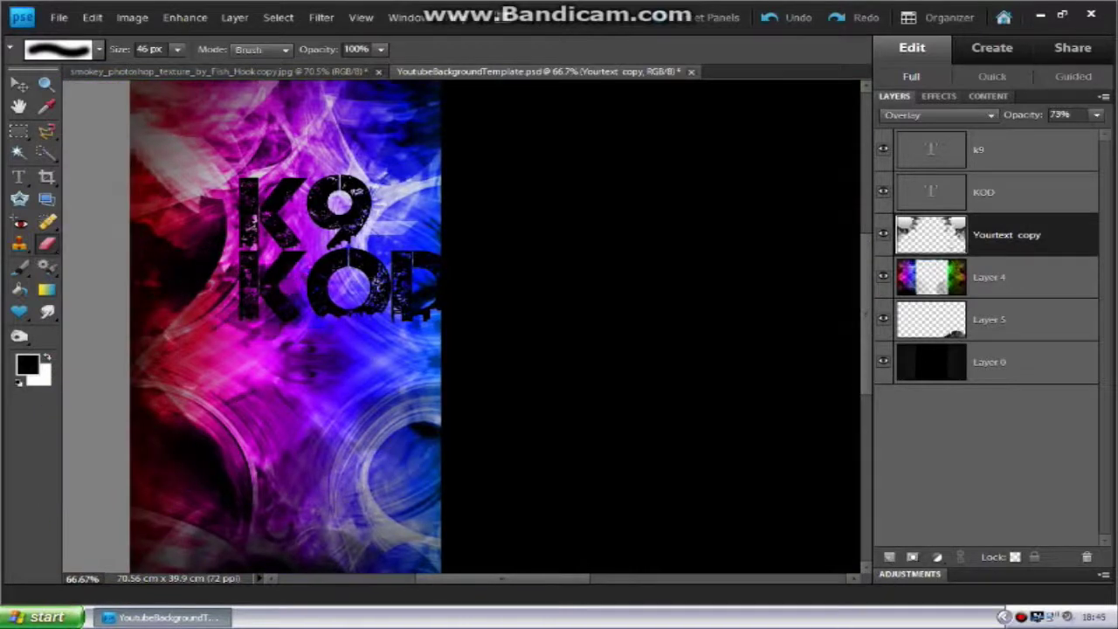
drag(494, 577, 639, 576)
scroll(612, 514, up, 3)
scroll(360, 349, up, 1)
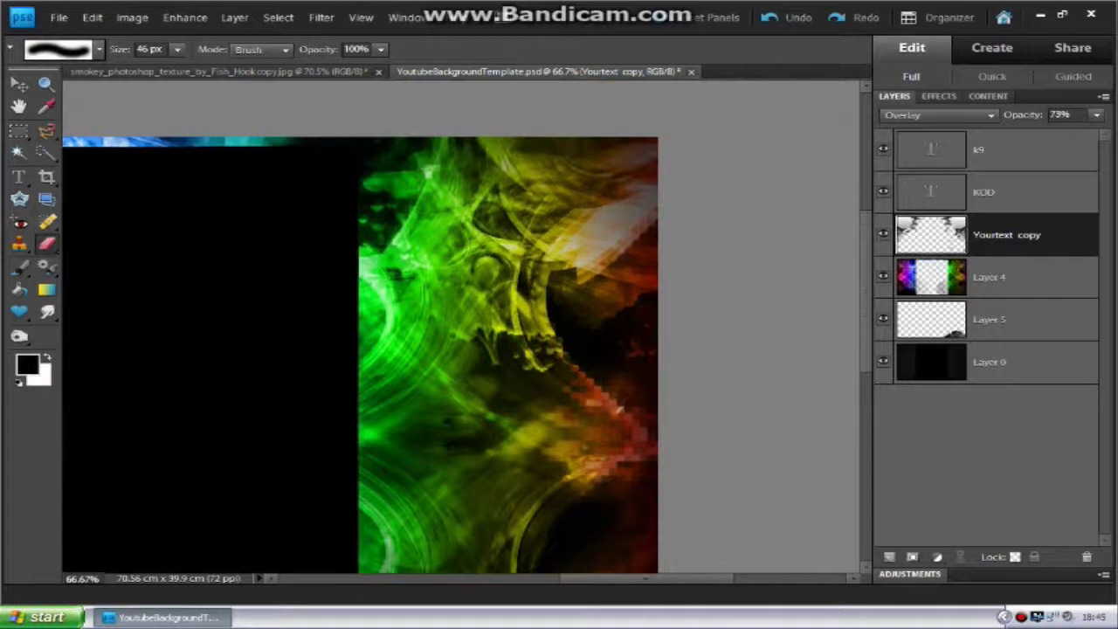
key(ctrl+minus)
key(ctrl+minus)
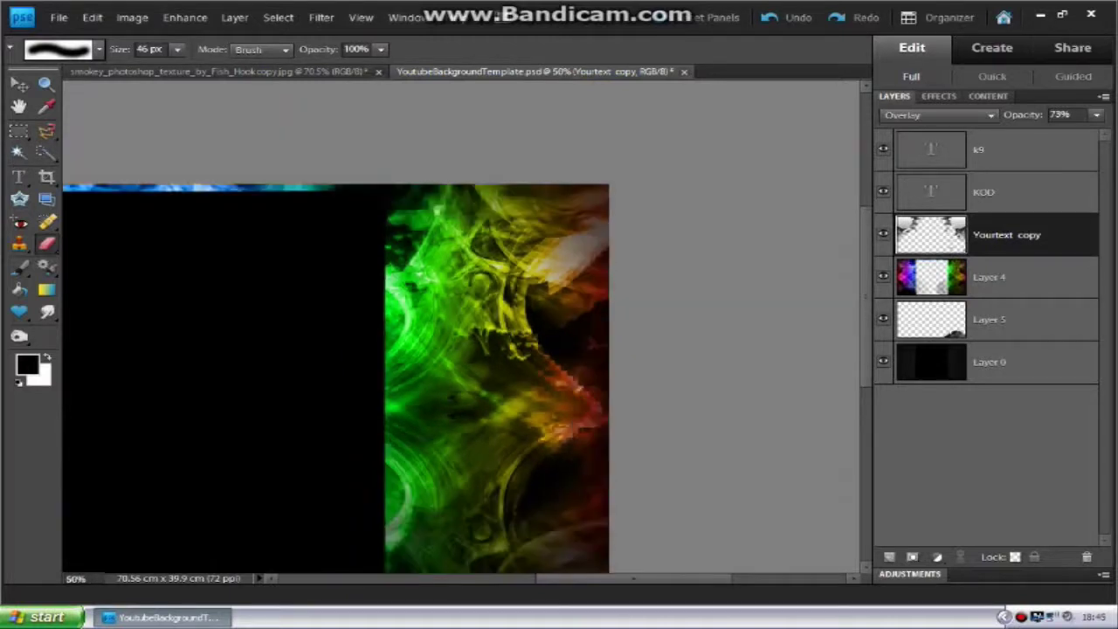